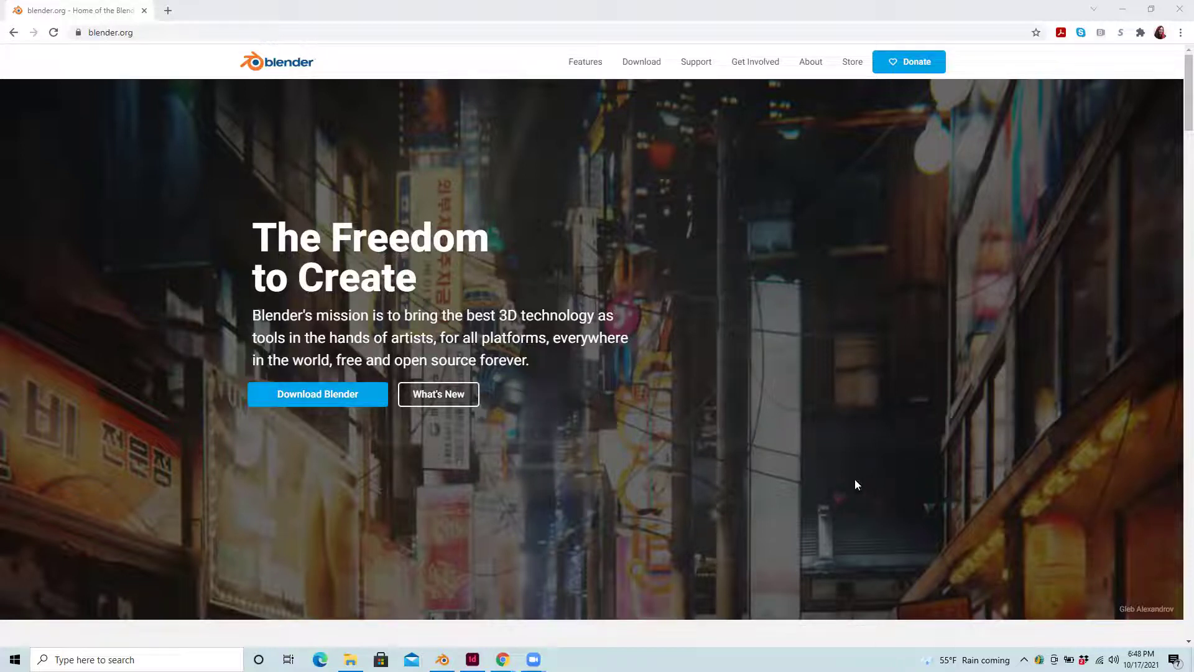
Scroll up and down through the blender.org page in Chrome to look over its content.
scroll(871, 476, down, 6)
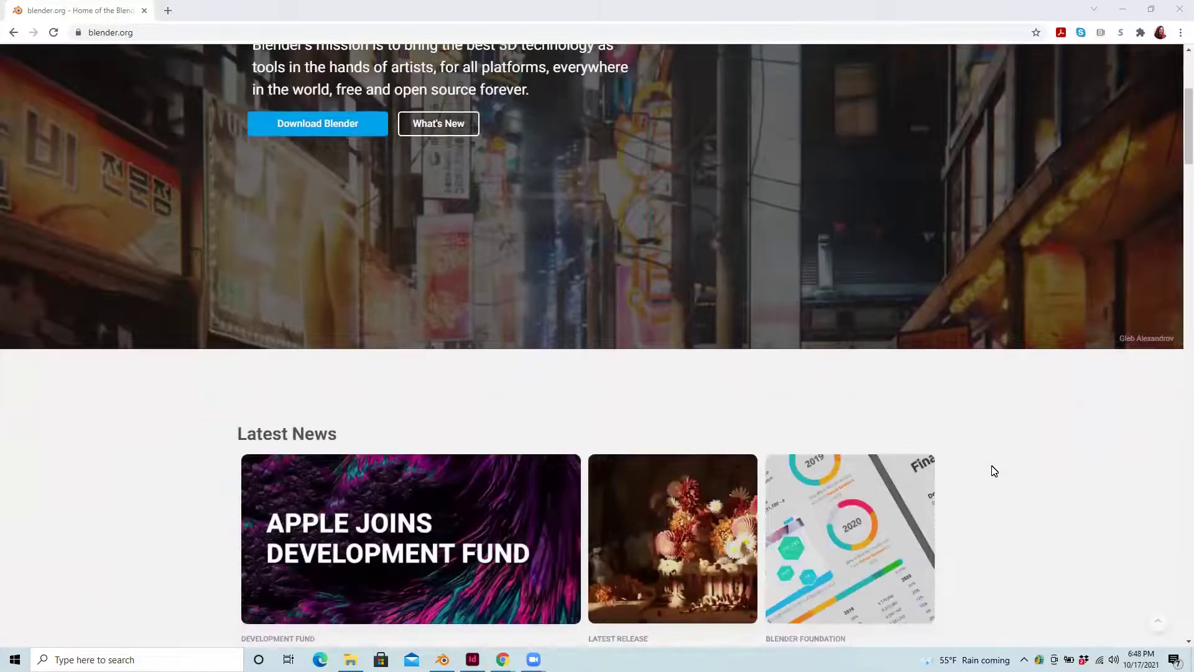
scroll(1024, 469, down, 15)
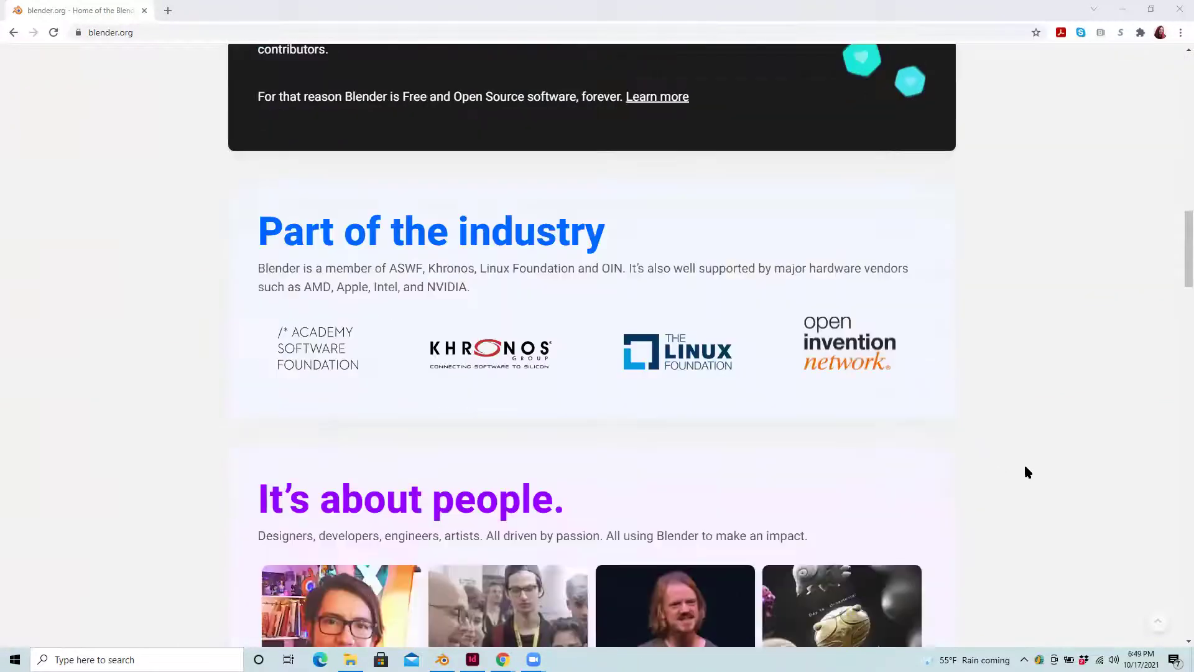
scroll(1027, 473, down, 16)
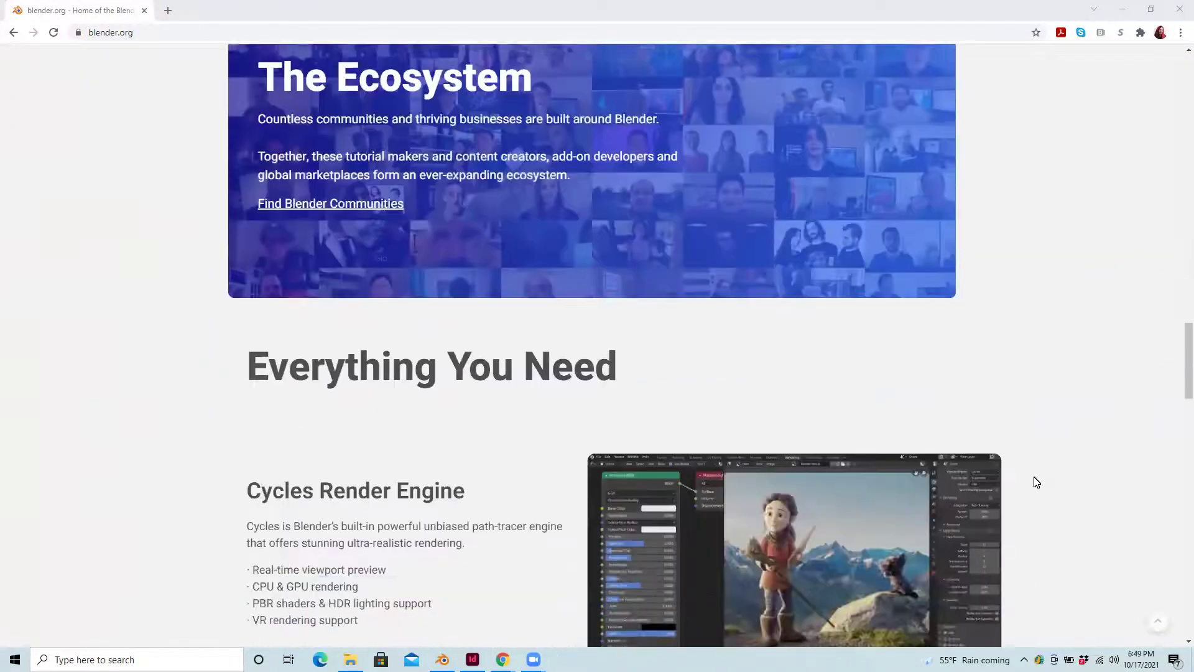
scroll(1037, 514, down, 5)
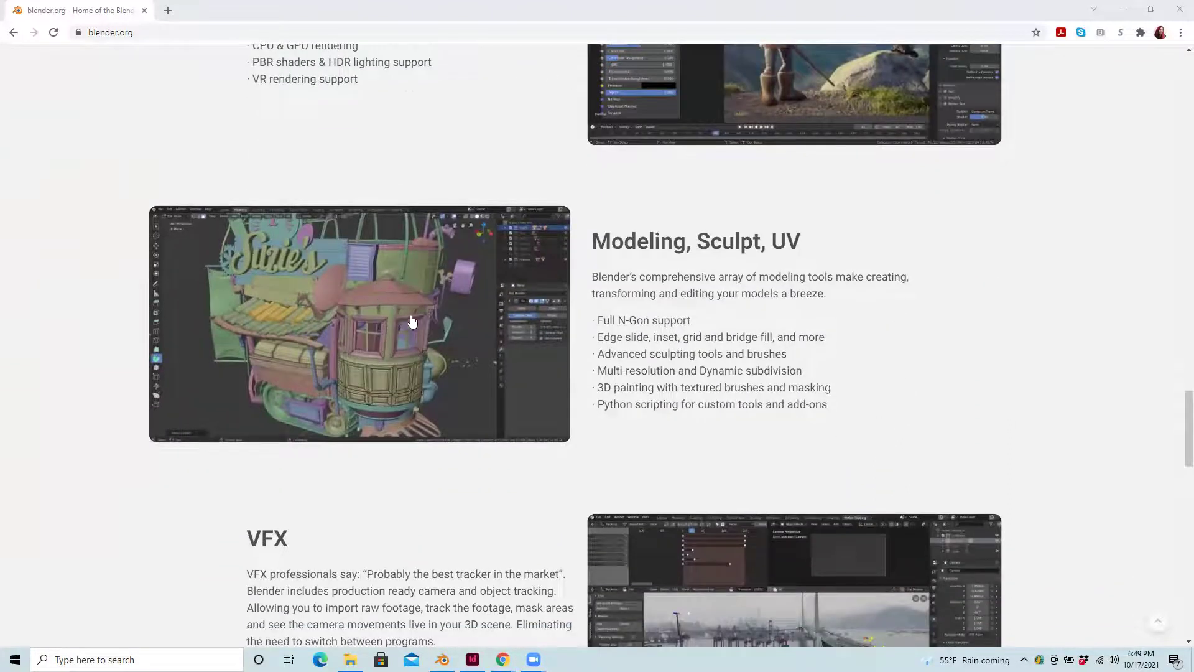
scroll(1056, 367, up, 1)
scroll(1056, 367, up, 5)
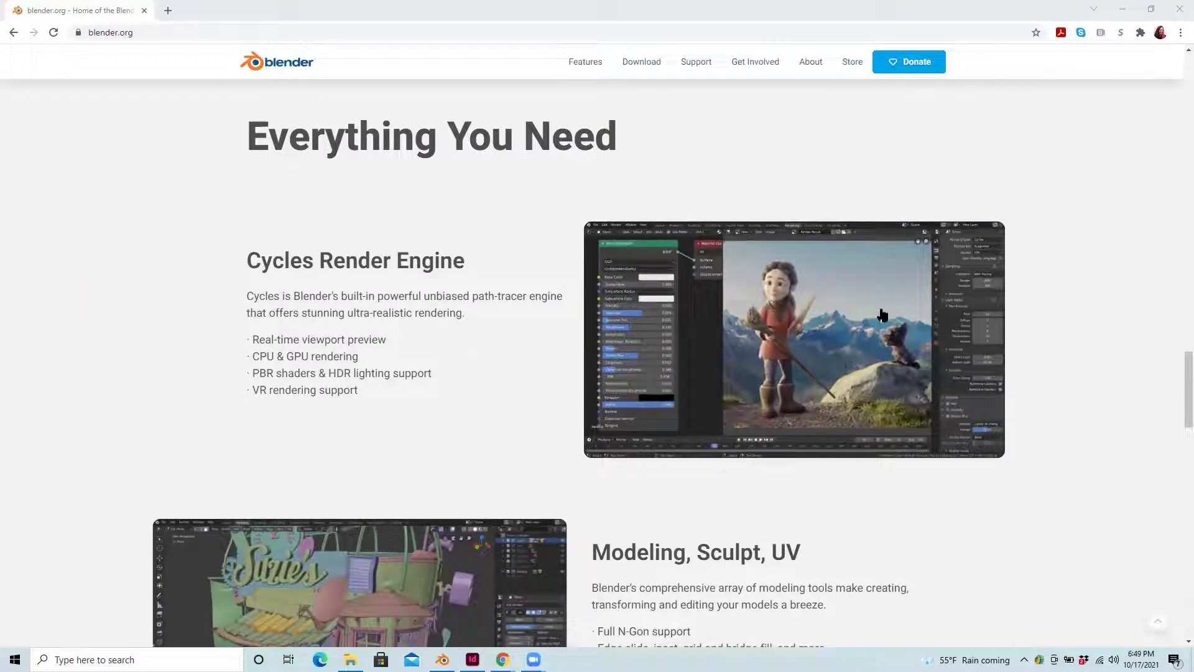
scroll(1009, 511, down, 5)
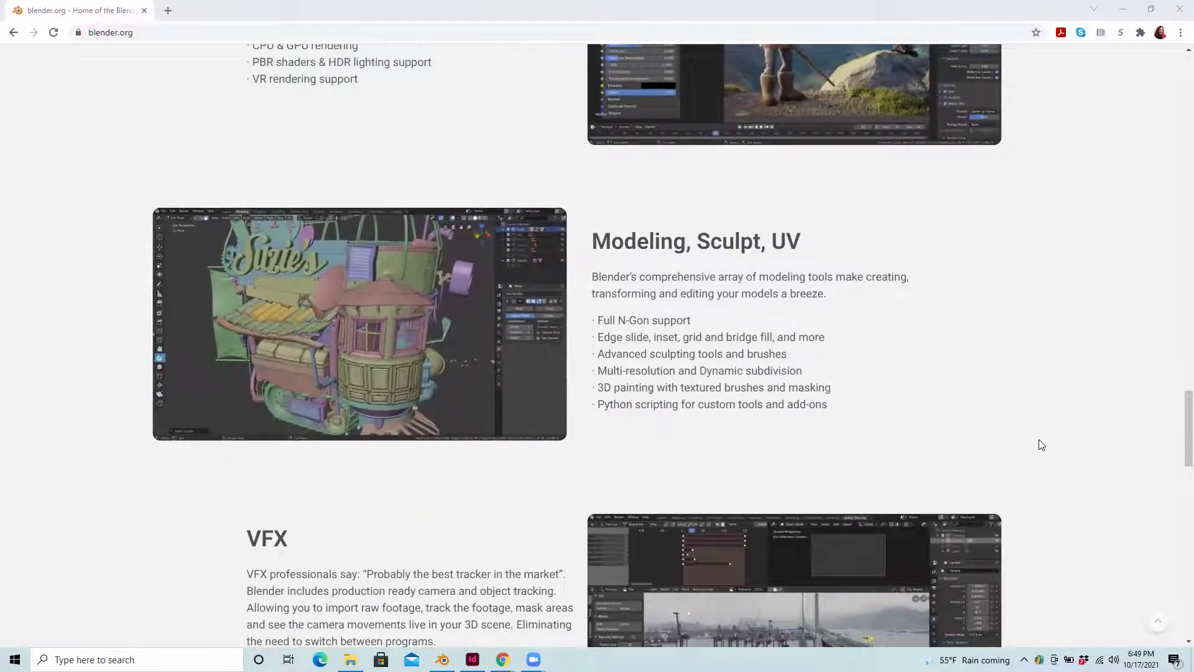
scroll(1021, 319, down, 1)
scroll(1062, 321, down, 5)
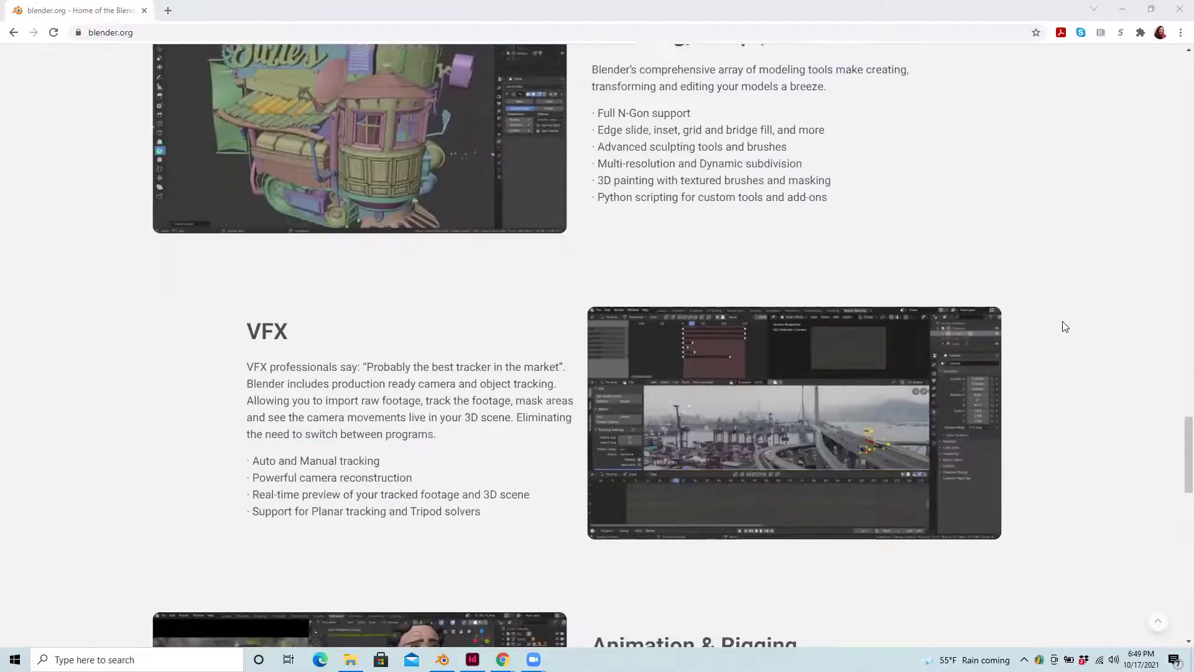
scroll(1064, 325, down, 2)
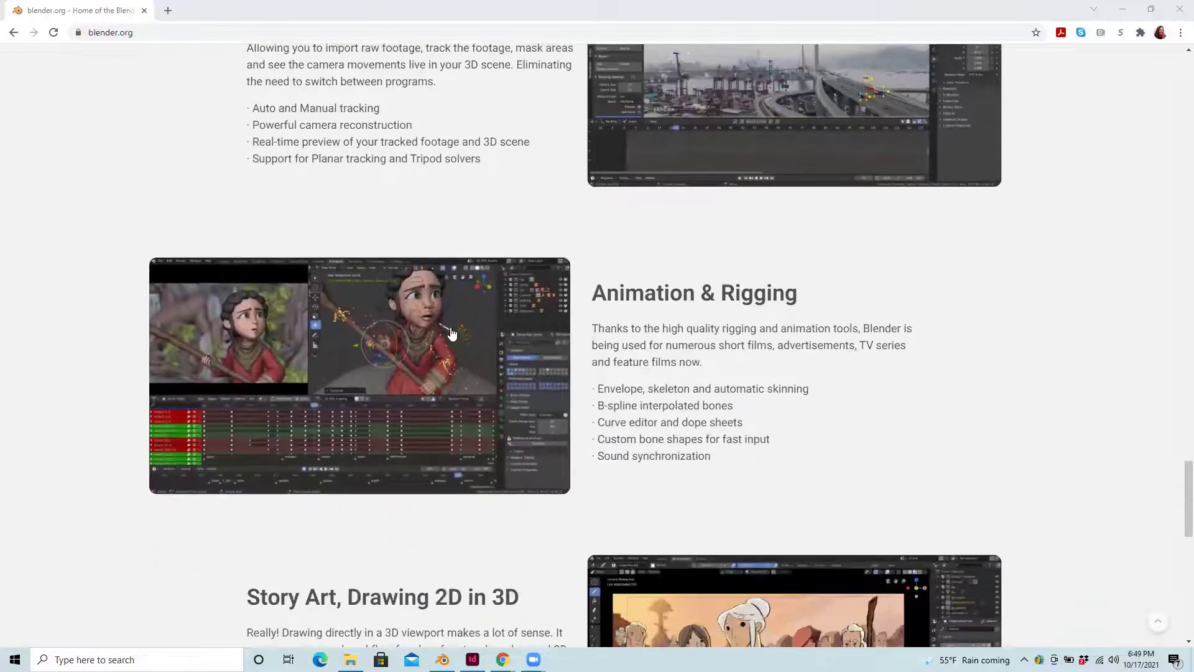
scroll(871, 393, down, 4)
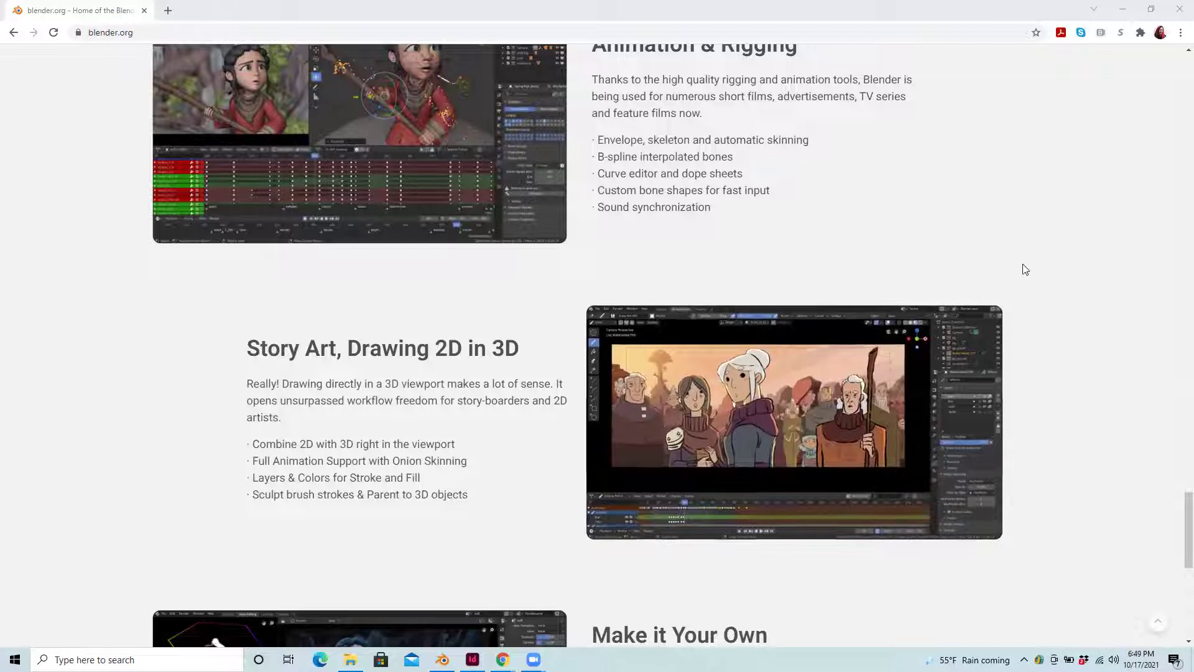
scroll(995, 280, down, 2)
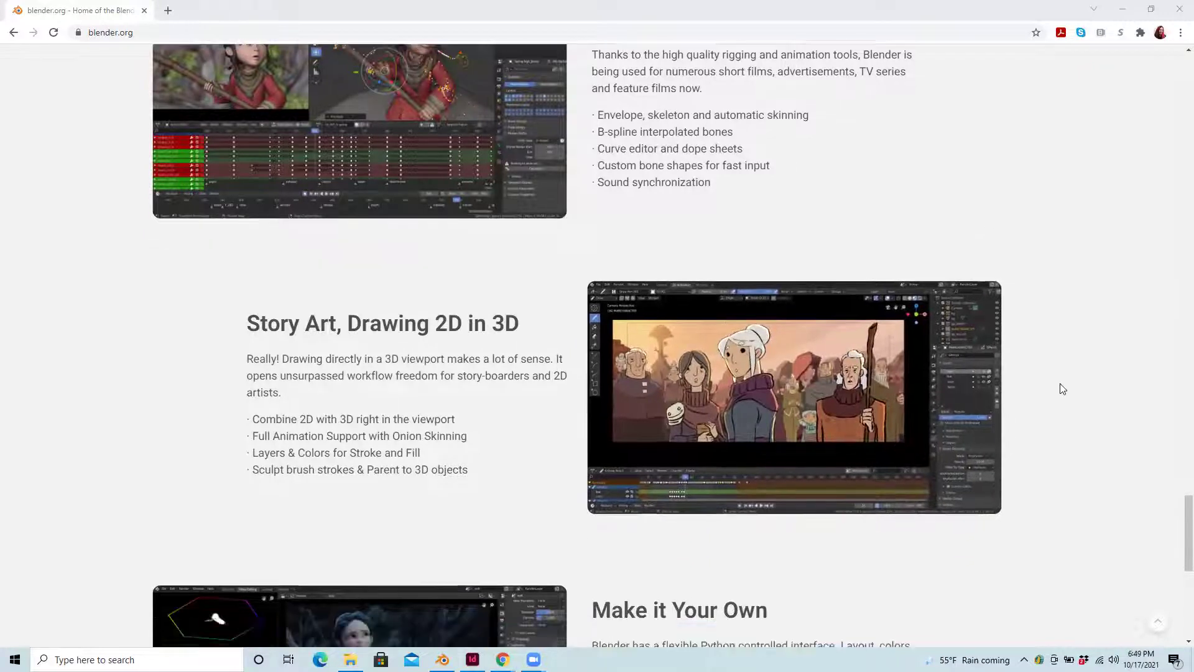
scroll(1060, 385, up, 4)
scroll(1059, 382, up, 12)
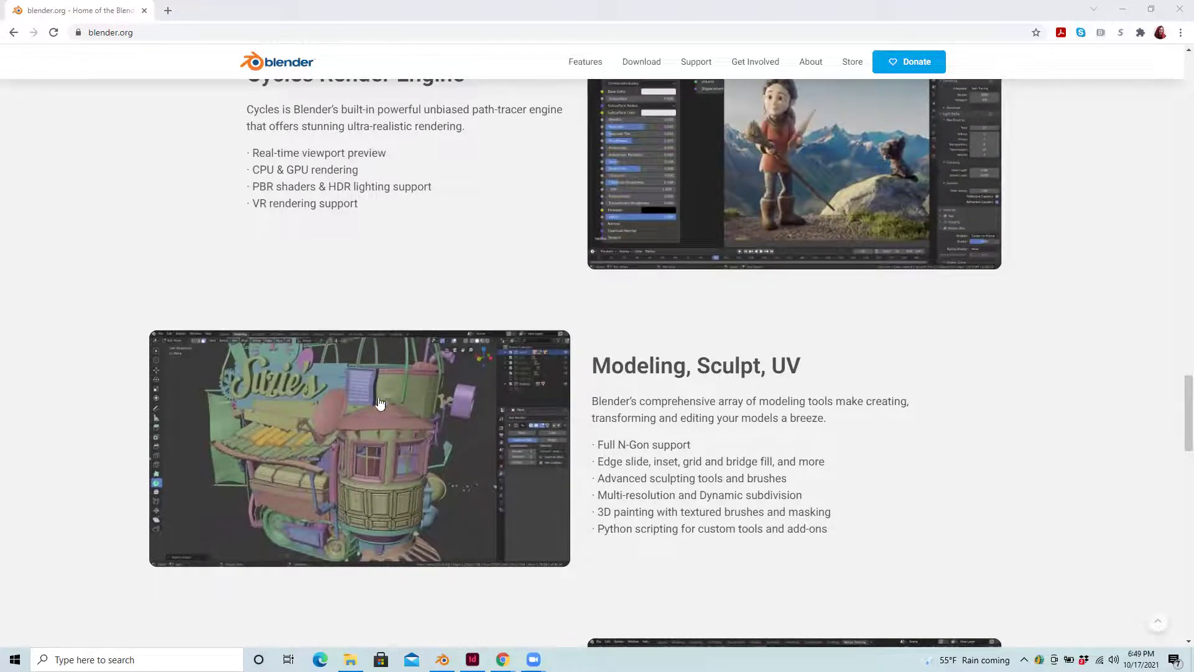
scroll(1034, 444, up, 2)
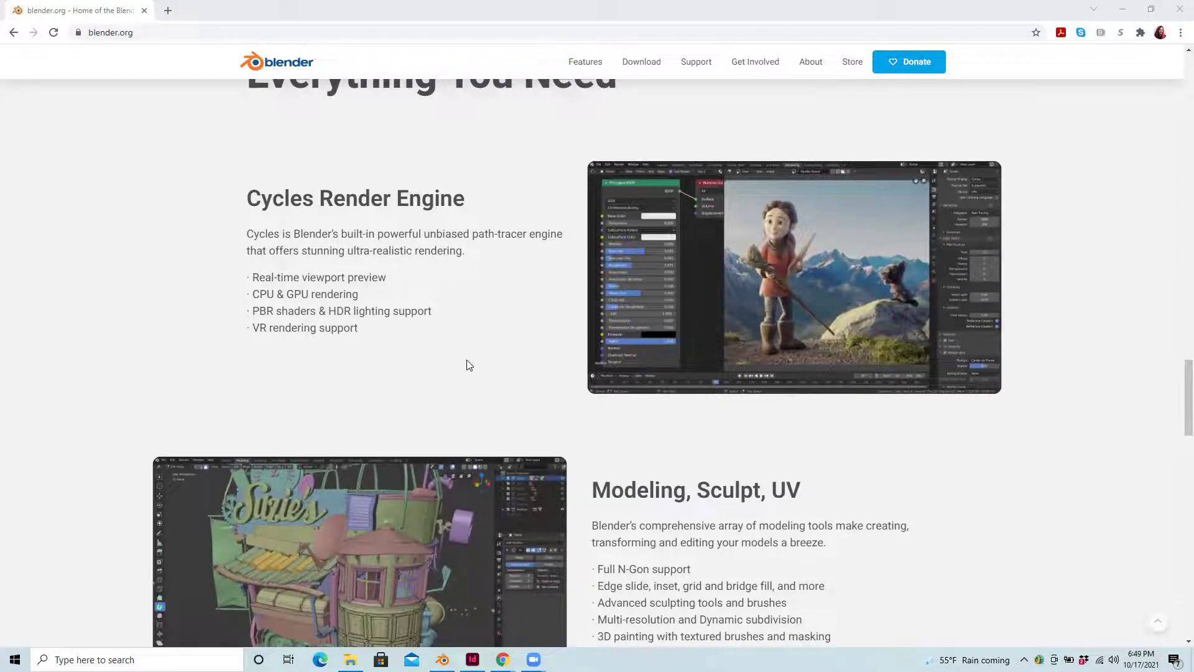
scroll(461, 368, up, 9)
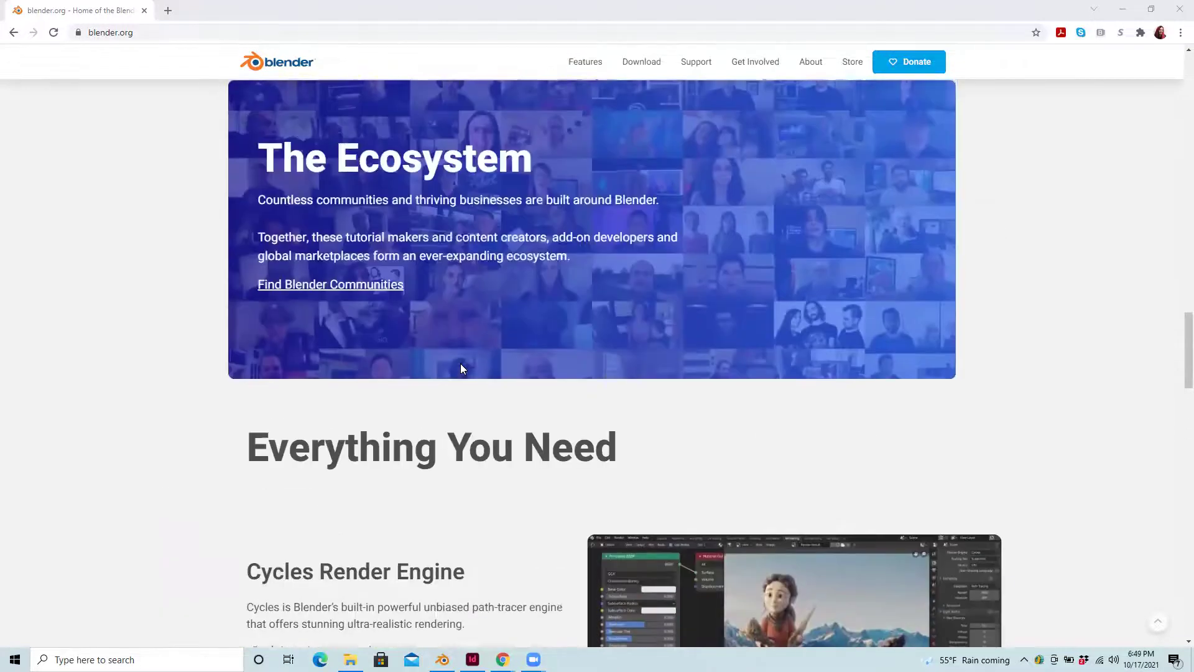
scroll(229, 313, up, 10)
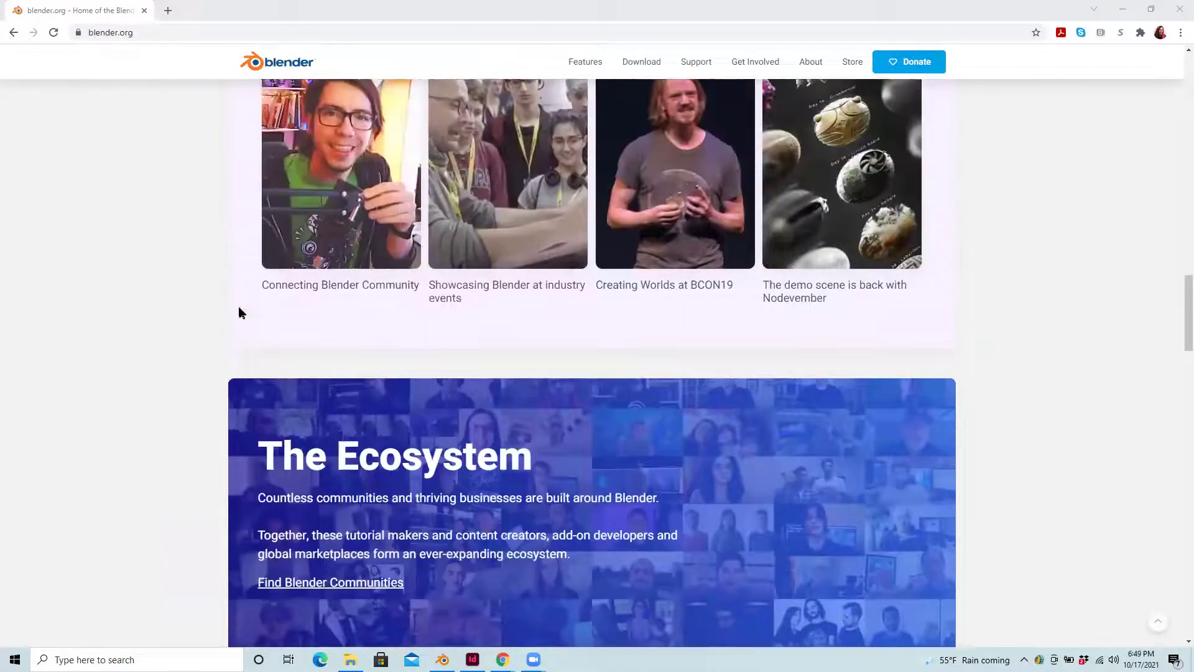
scroll(190, 349, up, 5)
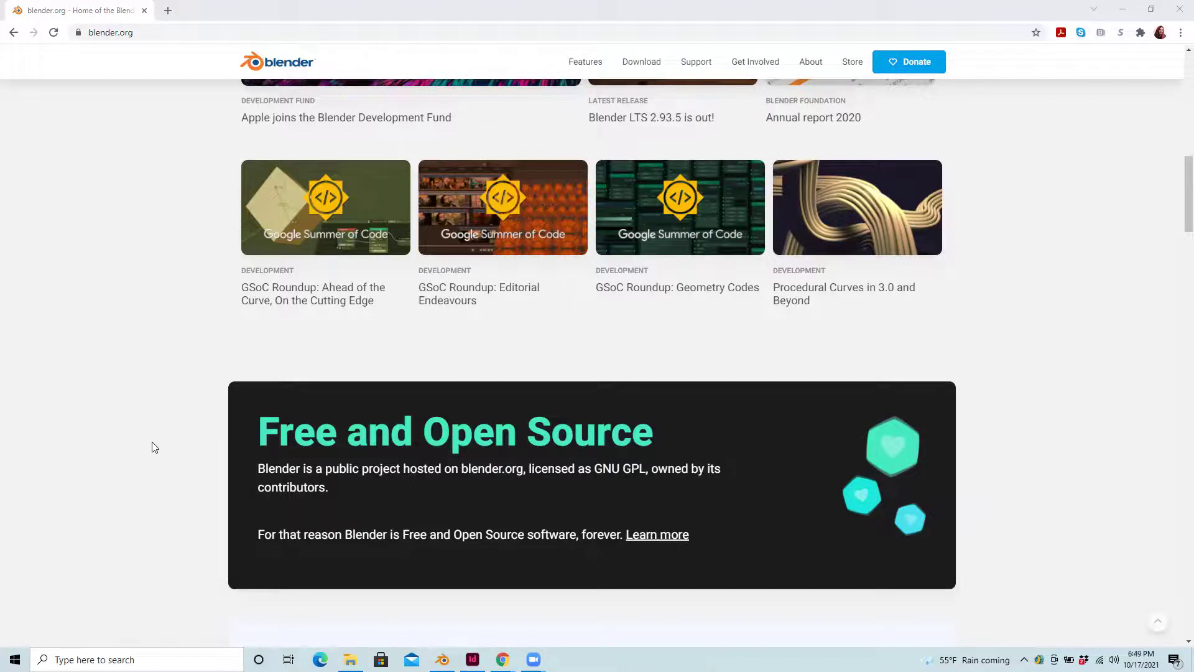
scroll(152, 442, up, 1)
scroll(151, 441, up, 12)
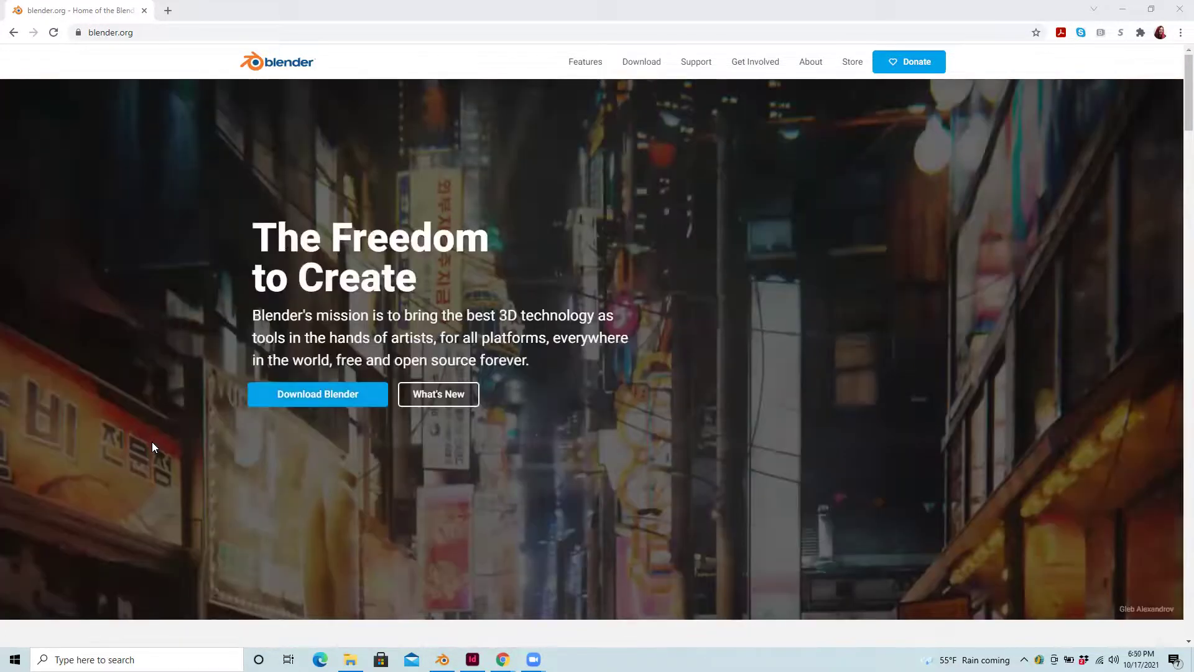
Open the Blender download page, then bring the Blender-Basics.blend window back to the front.
click(314, 394)
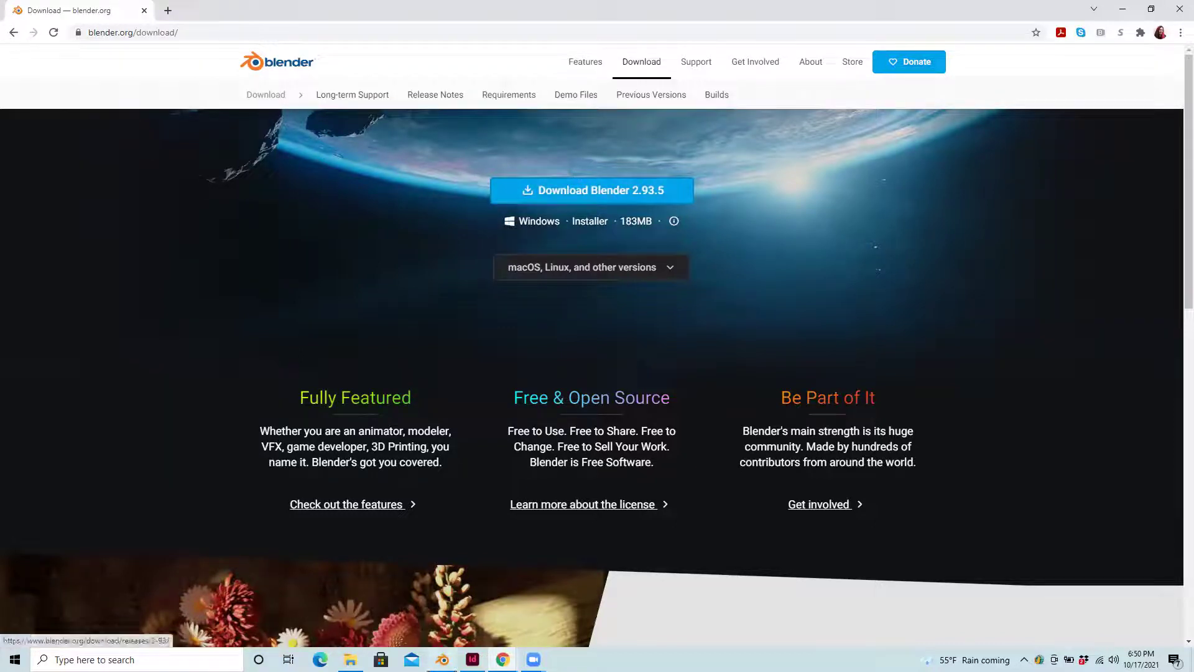
mouse_move(443, 658)
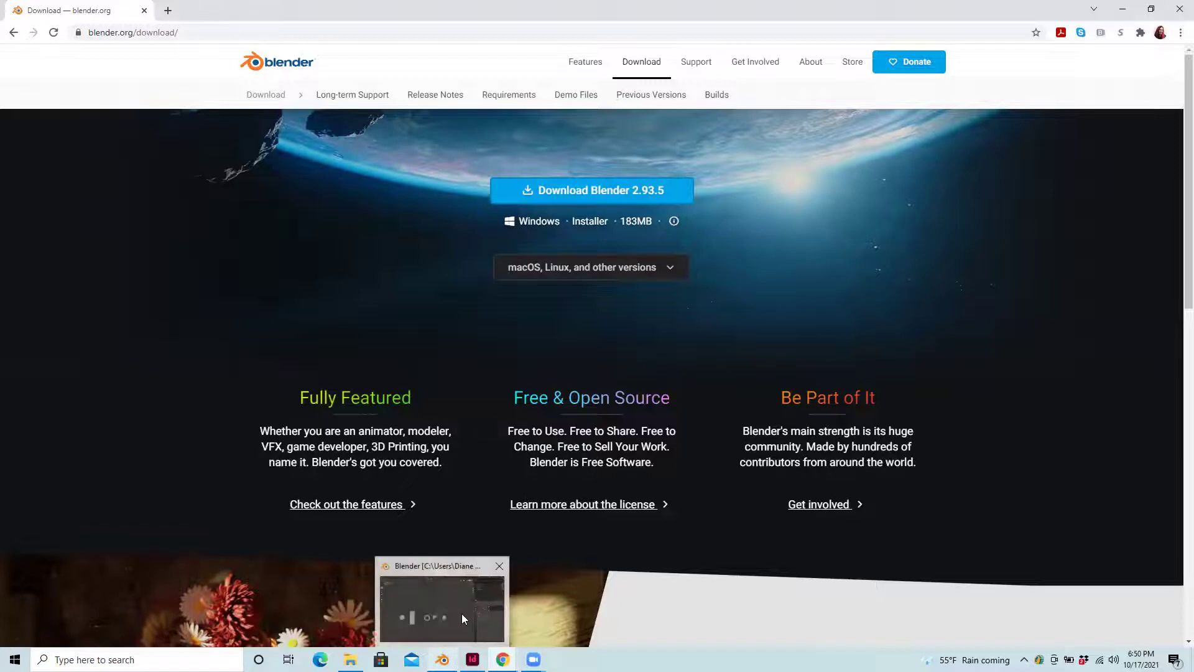
click(461, 613)
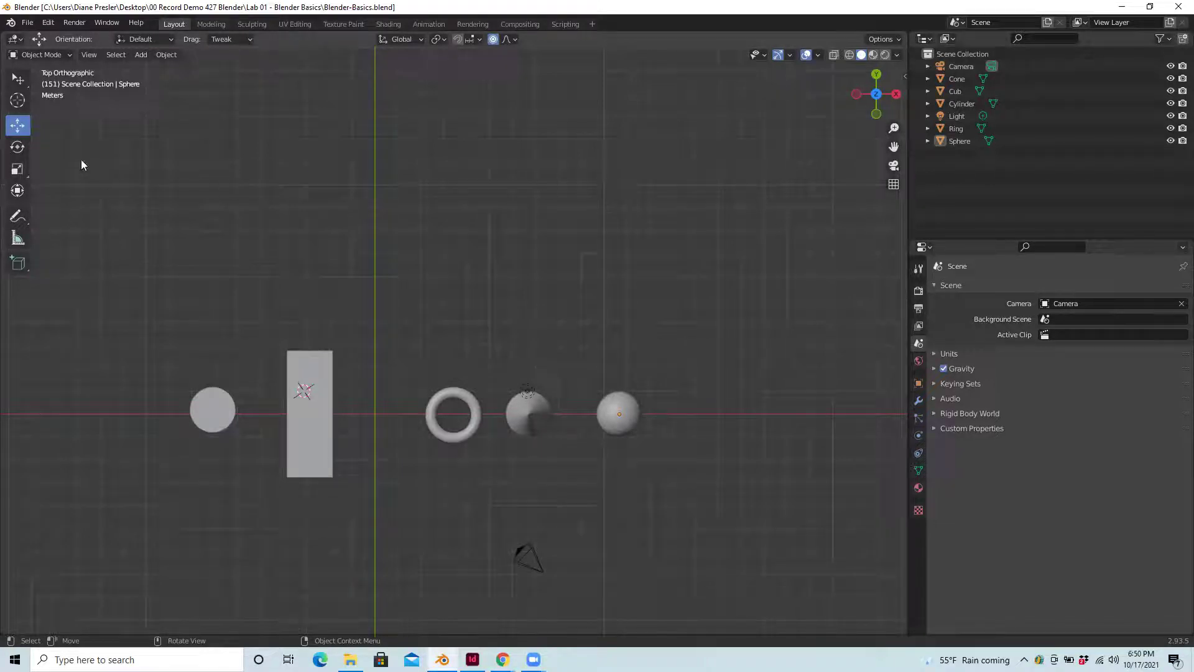
Try the Cursor tool and Scale tool variants, then make the Tweak select tool active.
click(17, 100)
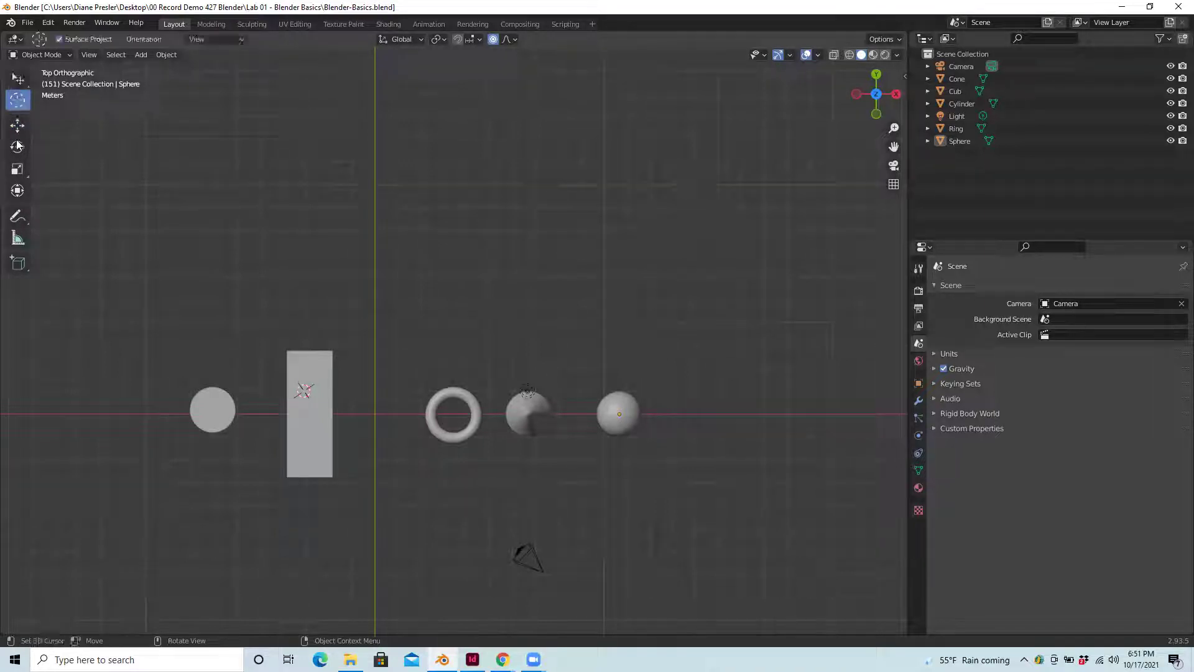
click(19, 171)
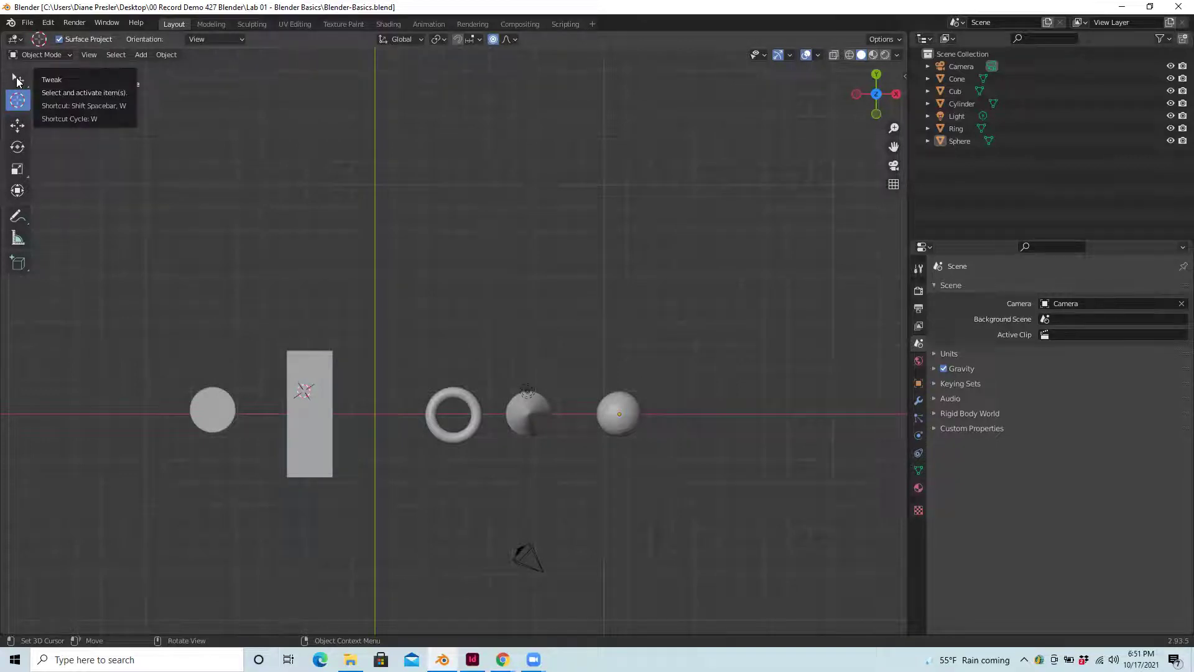
click(17, 80)
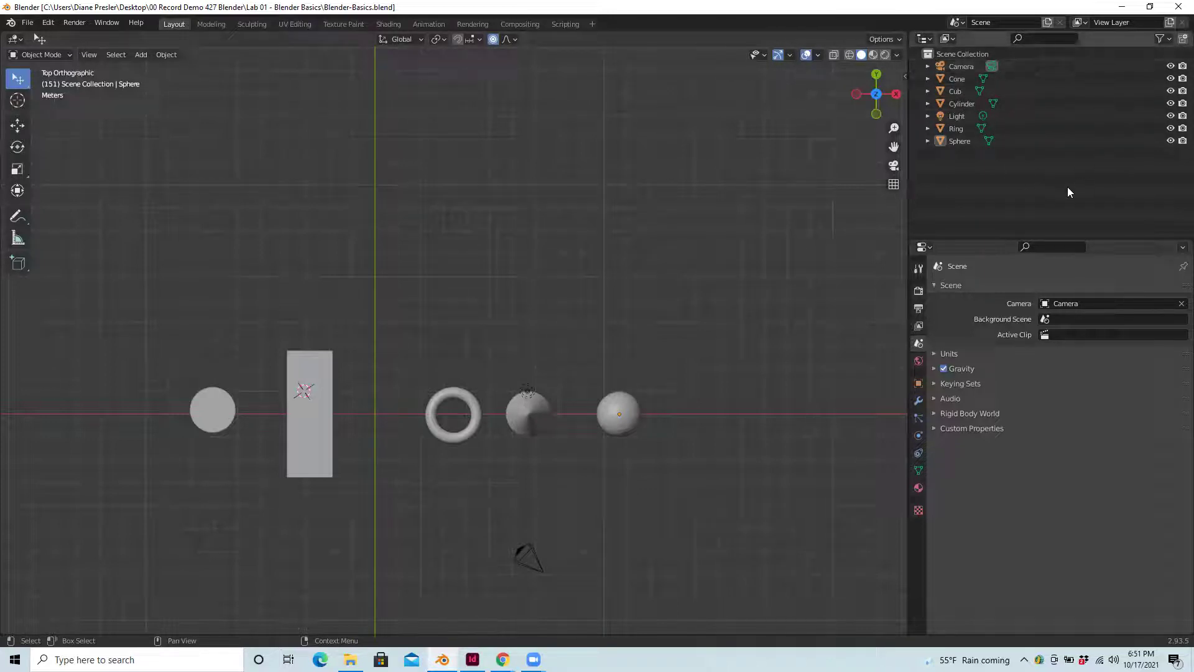
click(929, 40)
click(931, 41)
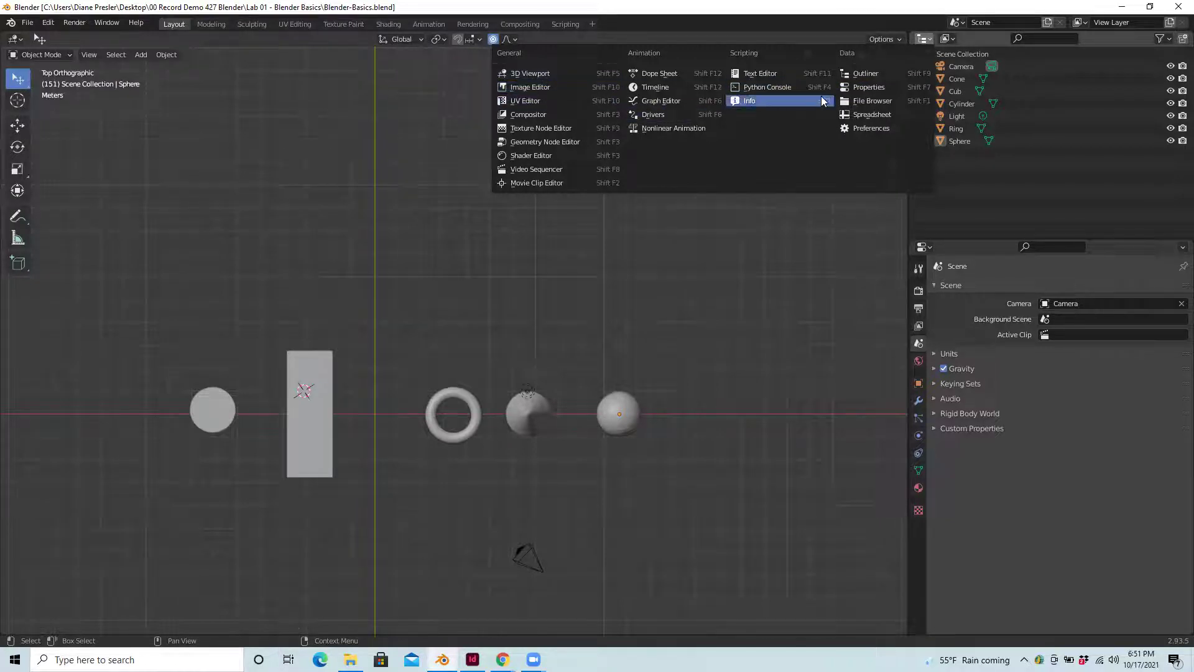
click(913, 88)
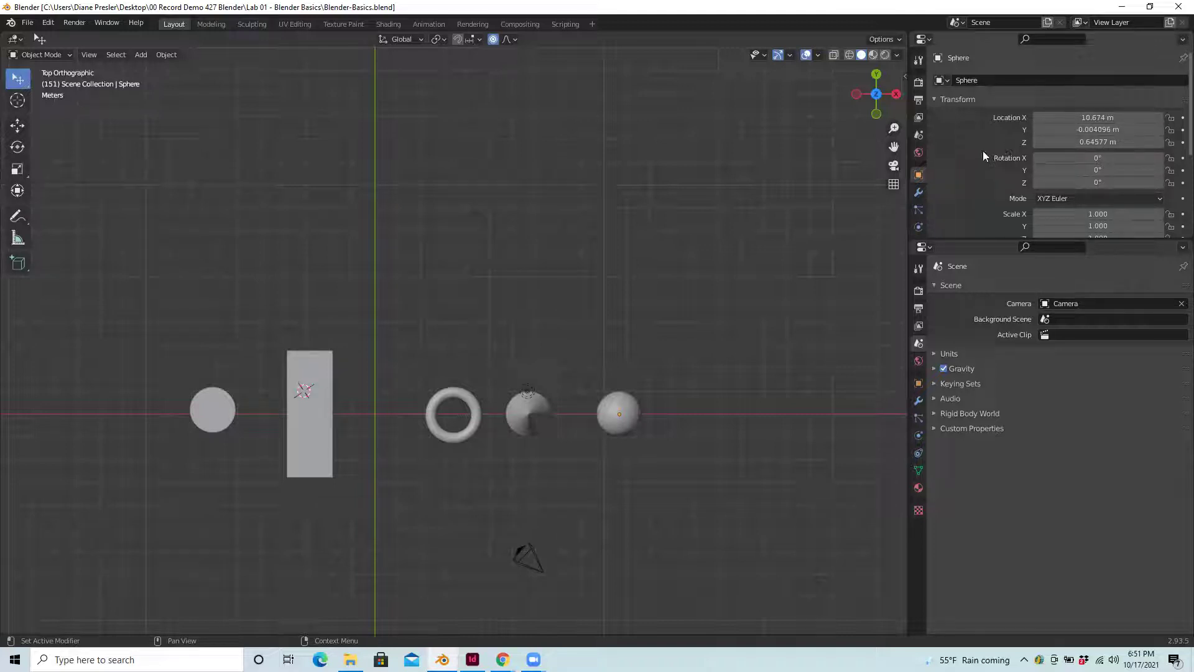
click(929, 39)
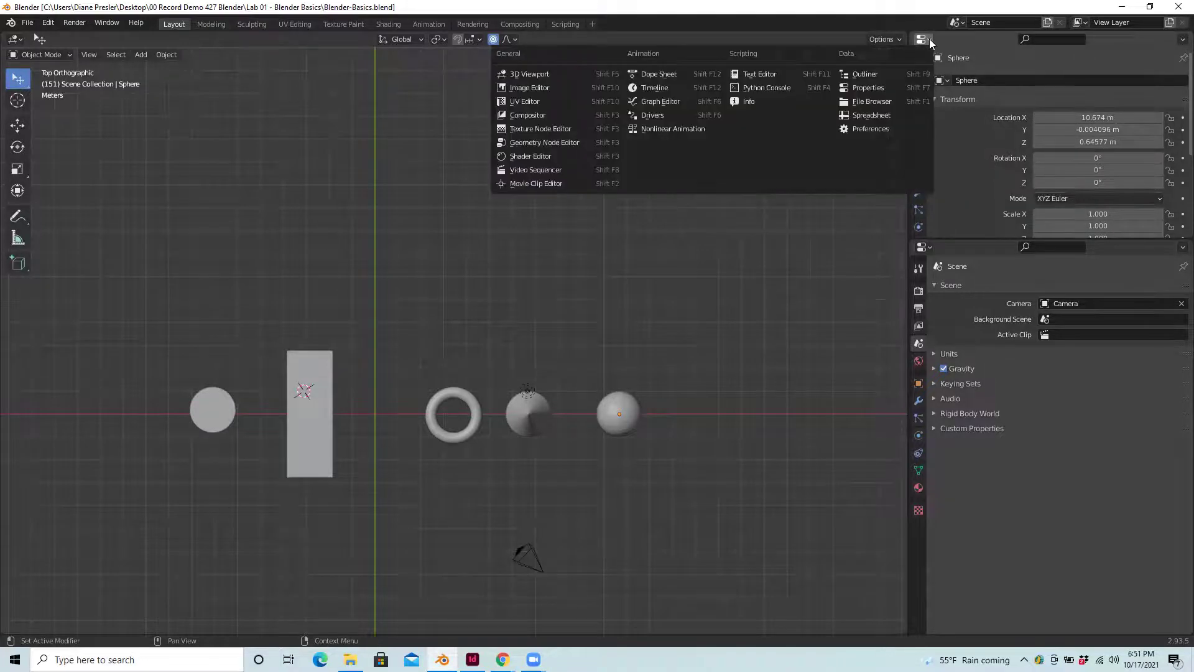
click(878, 75)
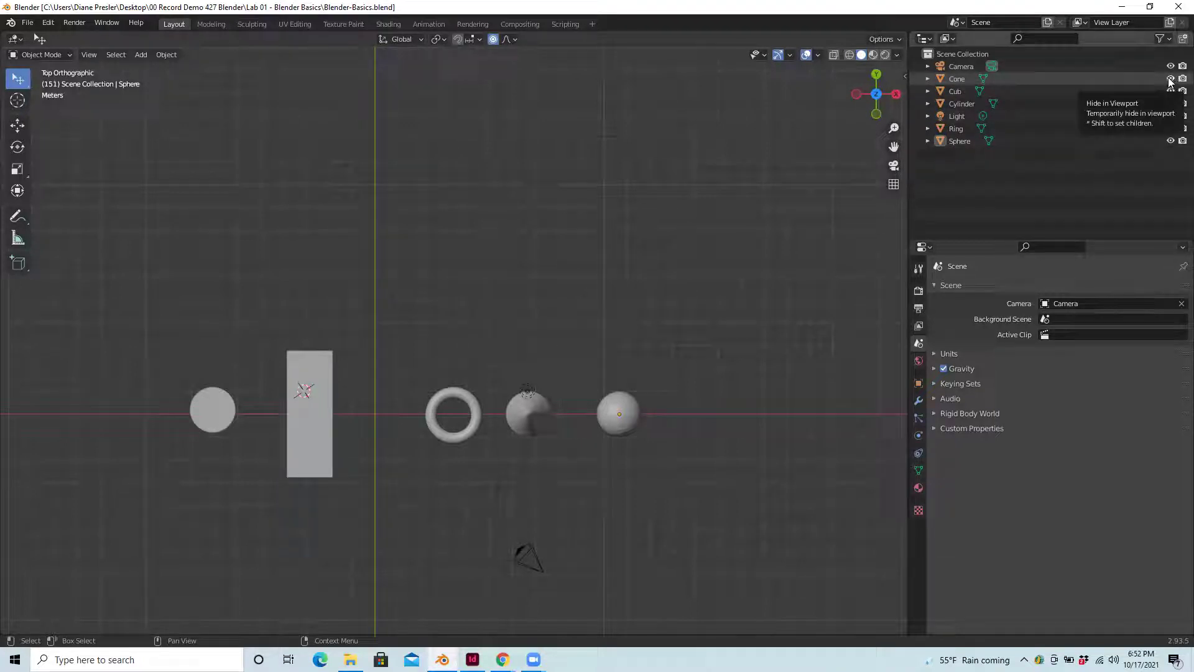
click(1171, 79)
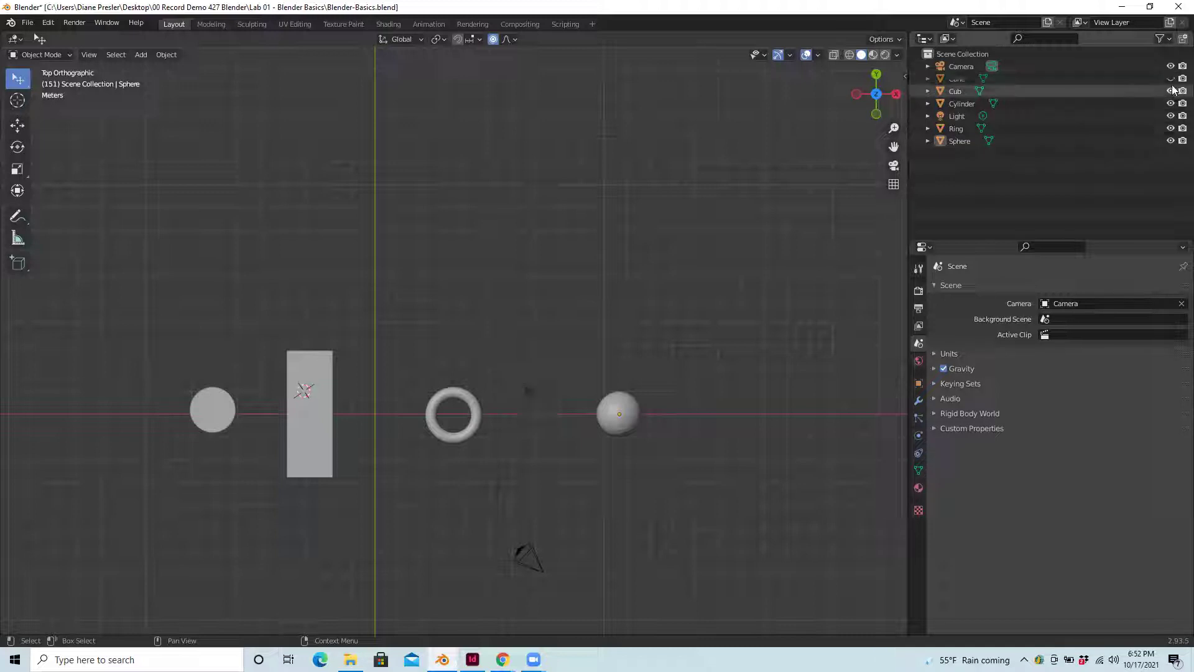
click(1170, 79)
click(1171, 80)
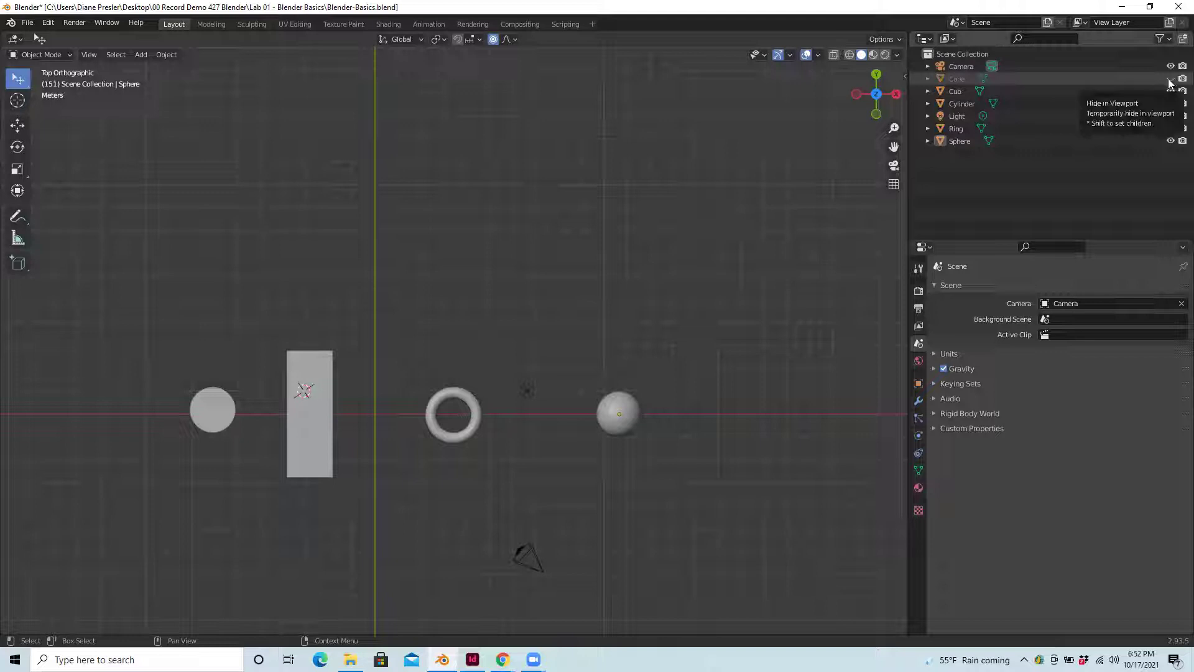
click(1172, 92)
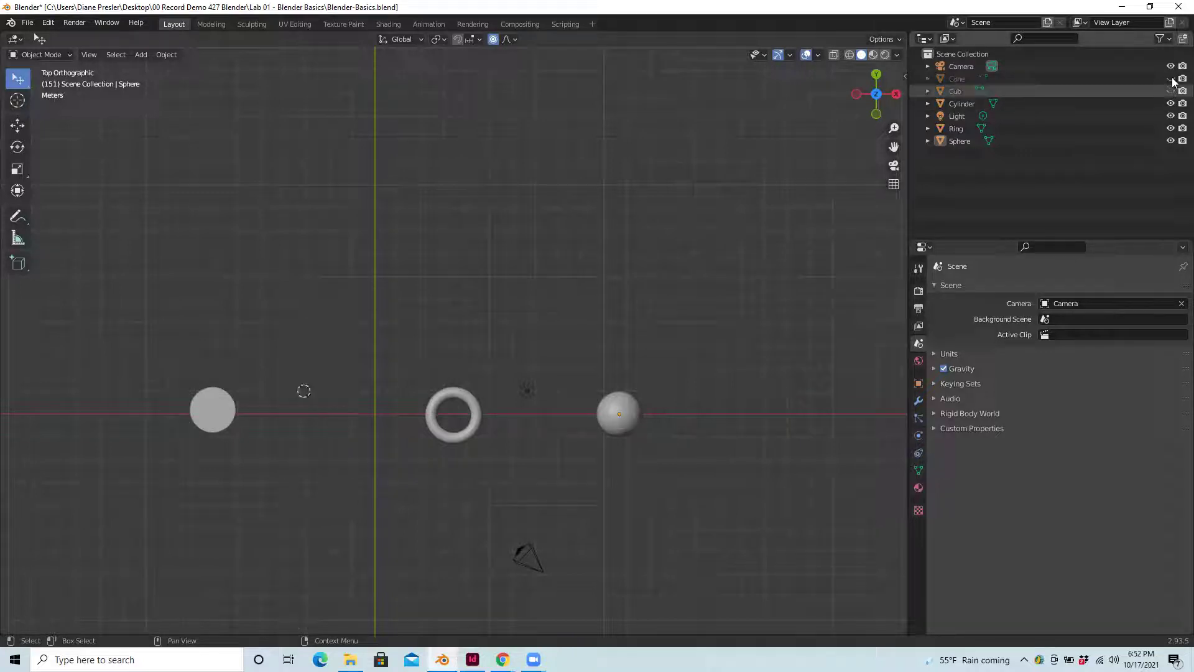
click(1171, 92)
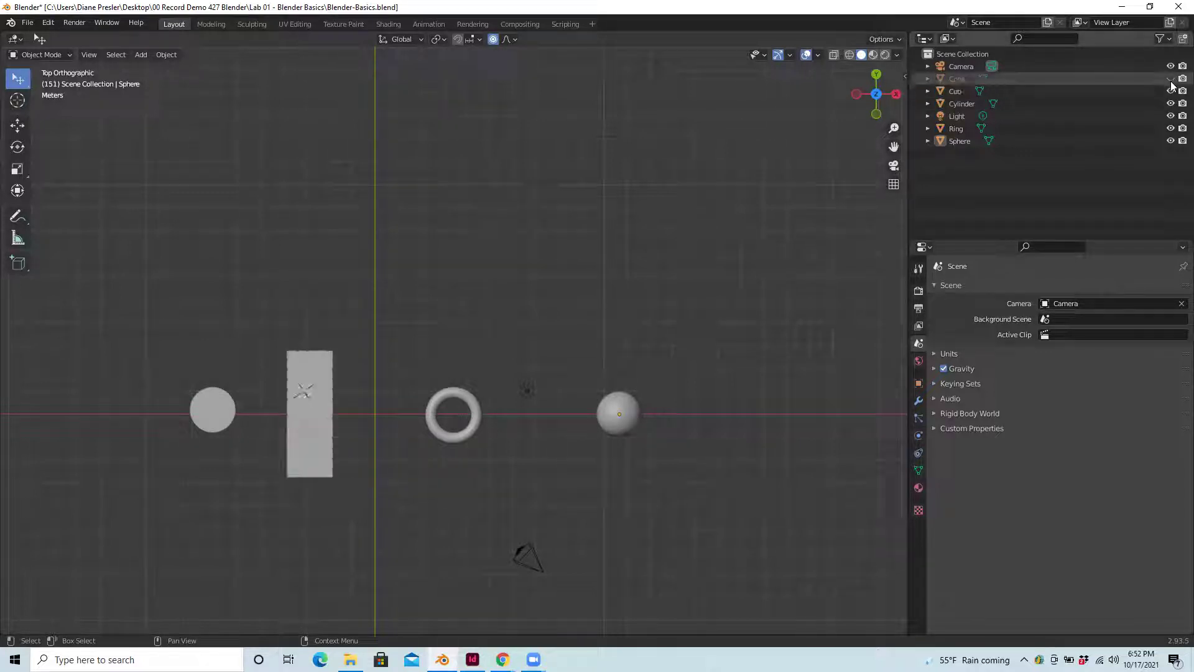
click(1171, 80)
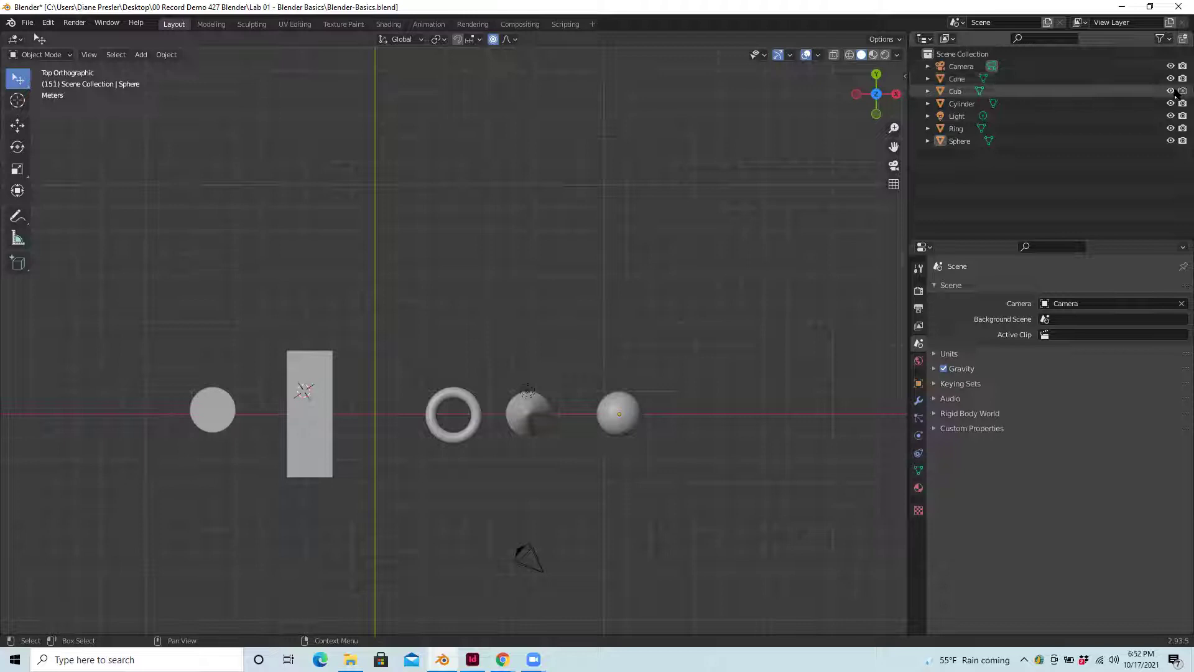
click(1179, 91)
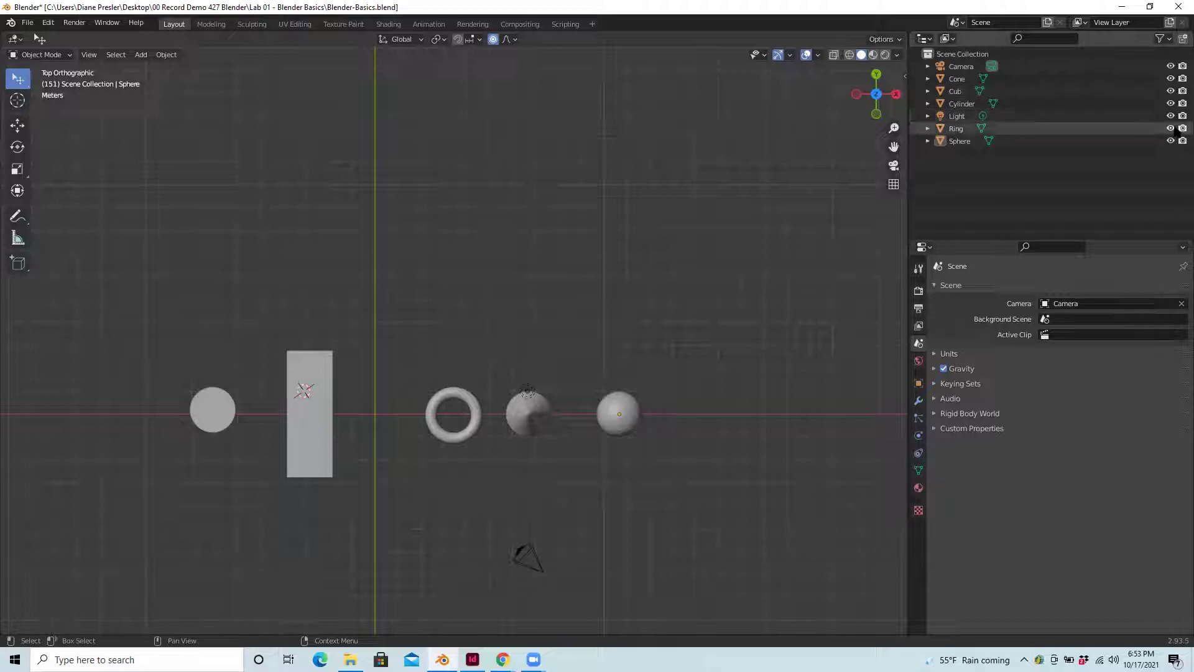
click(1177, 129)
click(1170, 128)
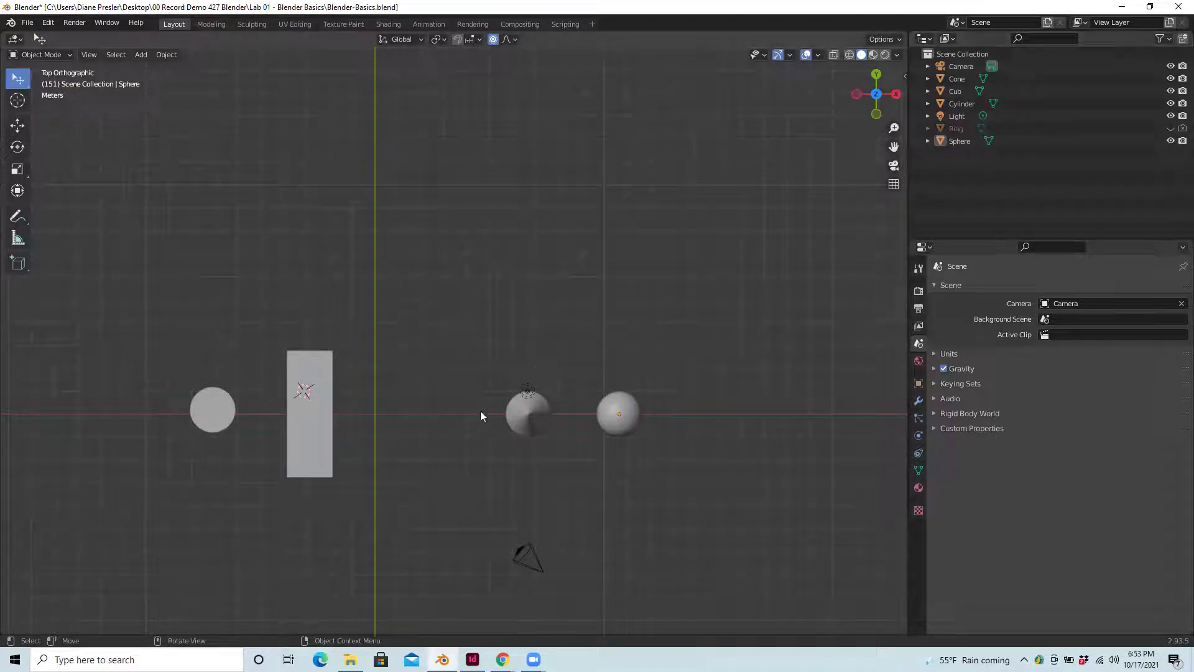
click(1170, 129)
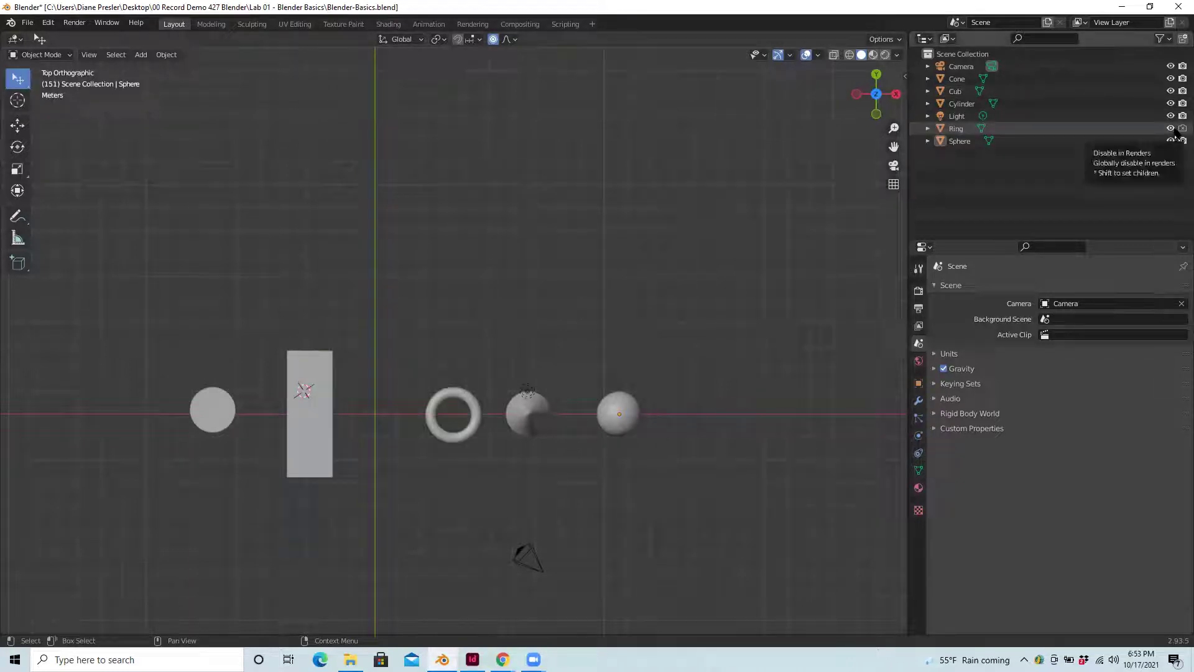
click(1175, 130)
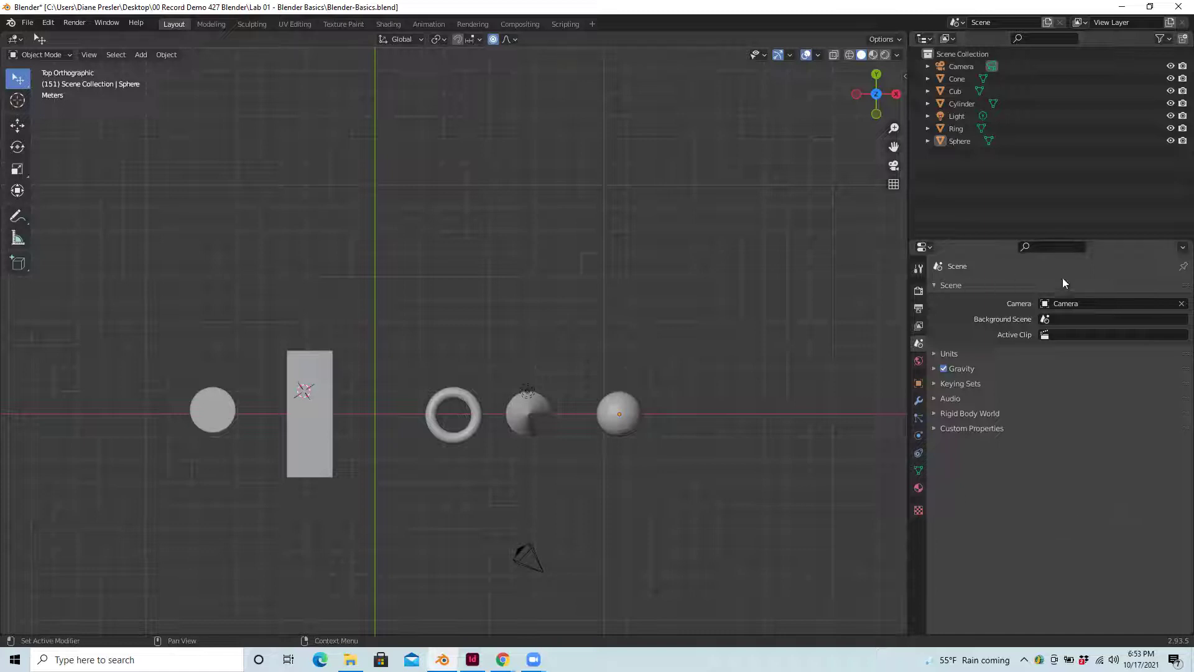
Browse the Modifier, World, Scene, View Layer, Output and Render tabs, ending on the Sphere's Object tab.
click(923, 249)
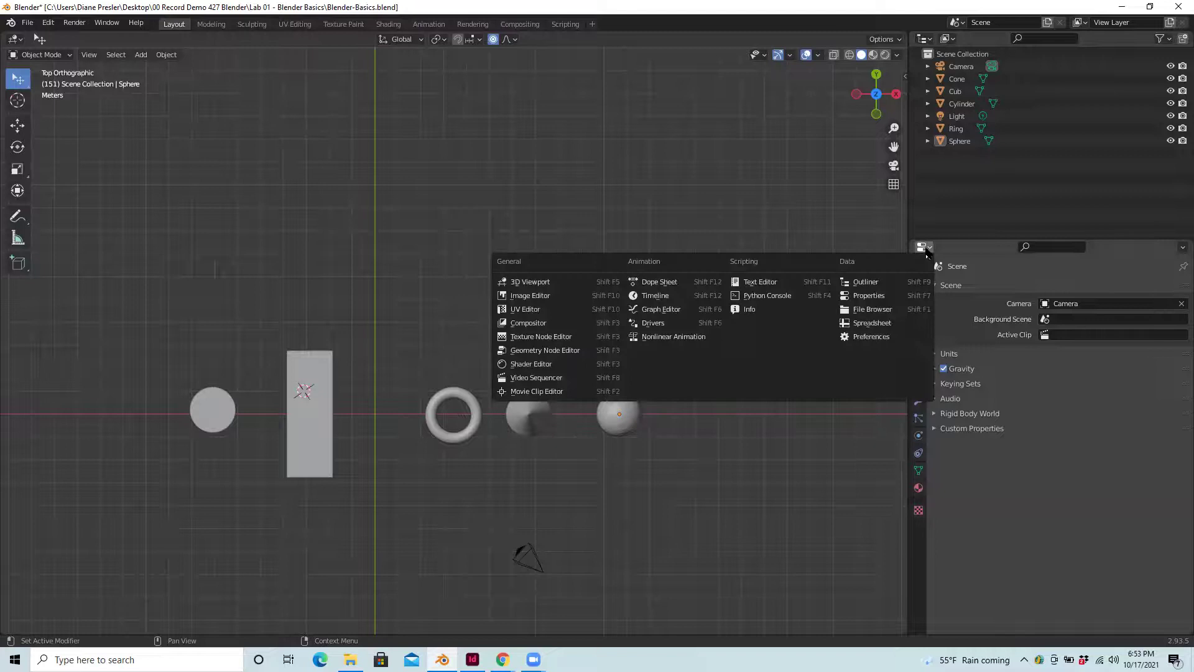
click(869, 294)
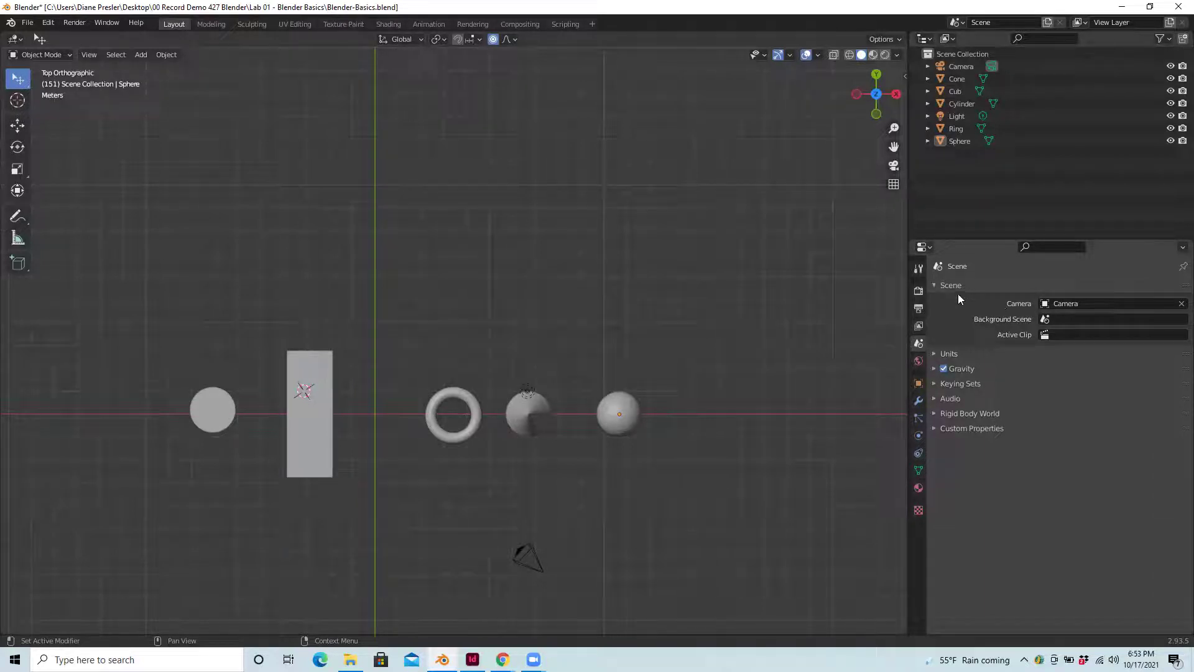
click(918, 402)
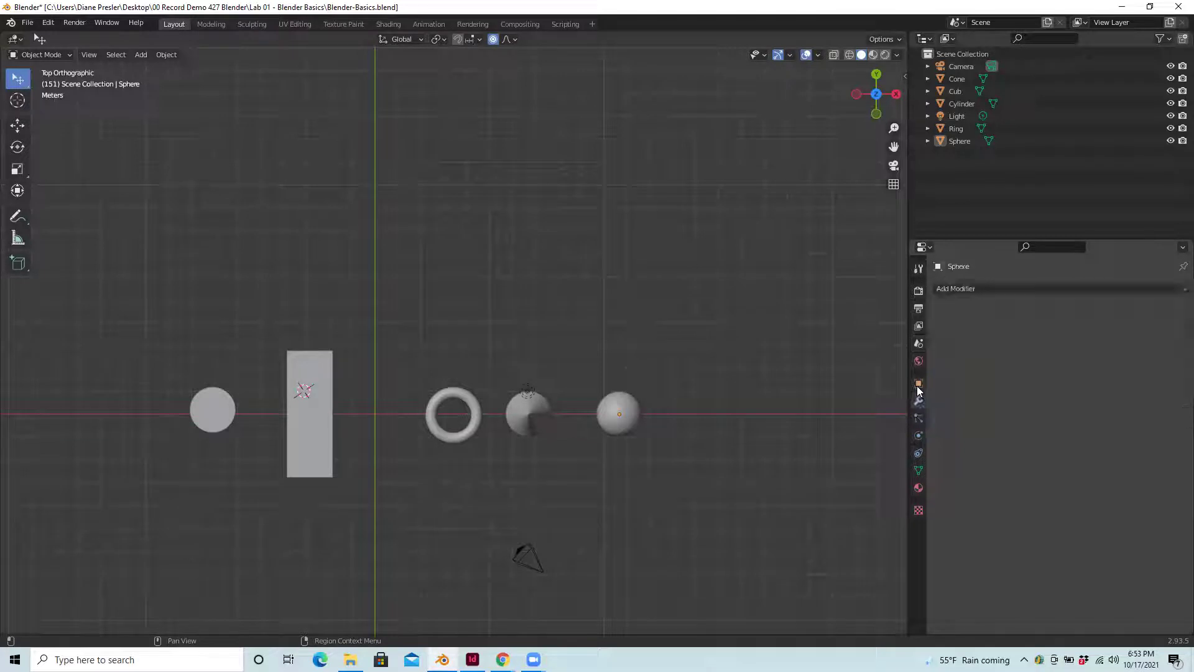
click(917, 383)
click(918, 362)
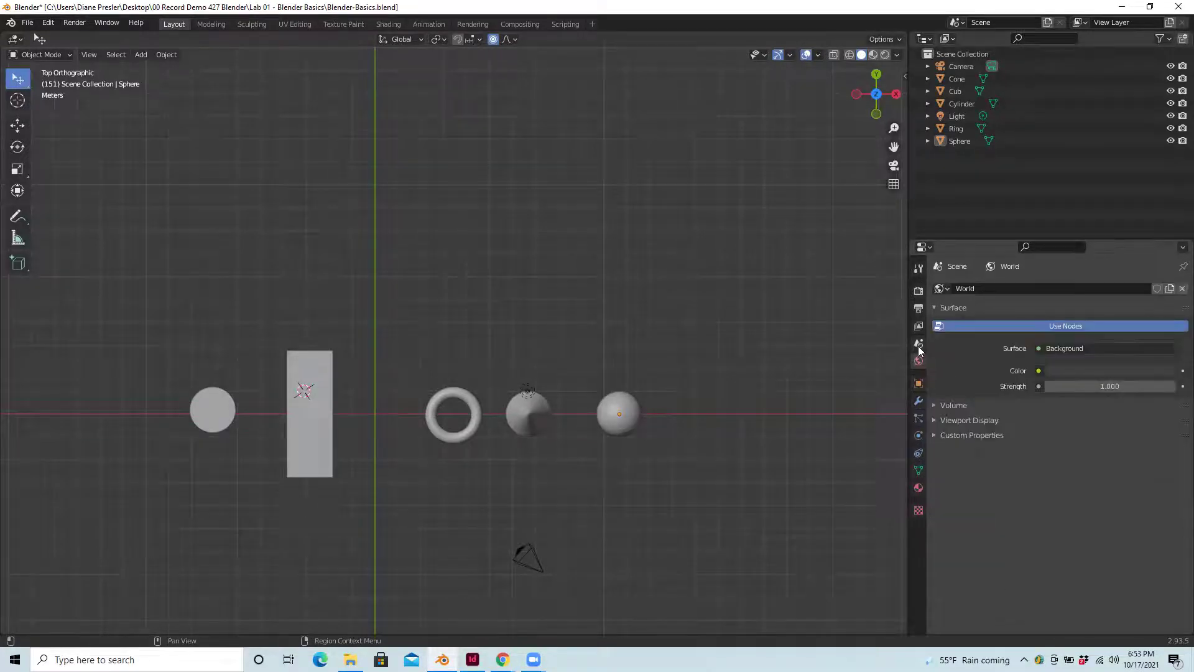
click(918, 344)
click(918, 326)
click(919, 309)
click(919, 291)
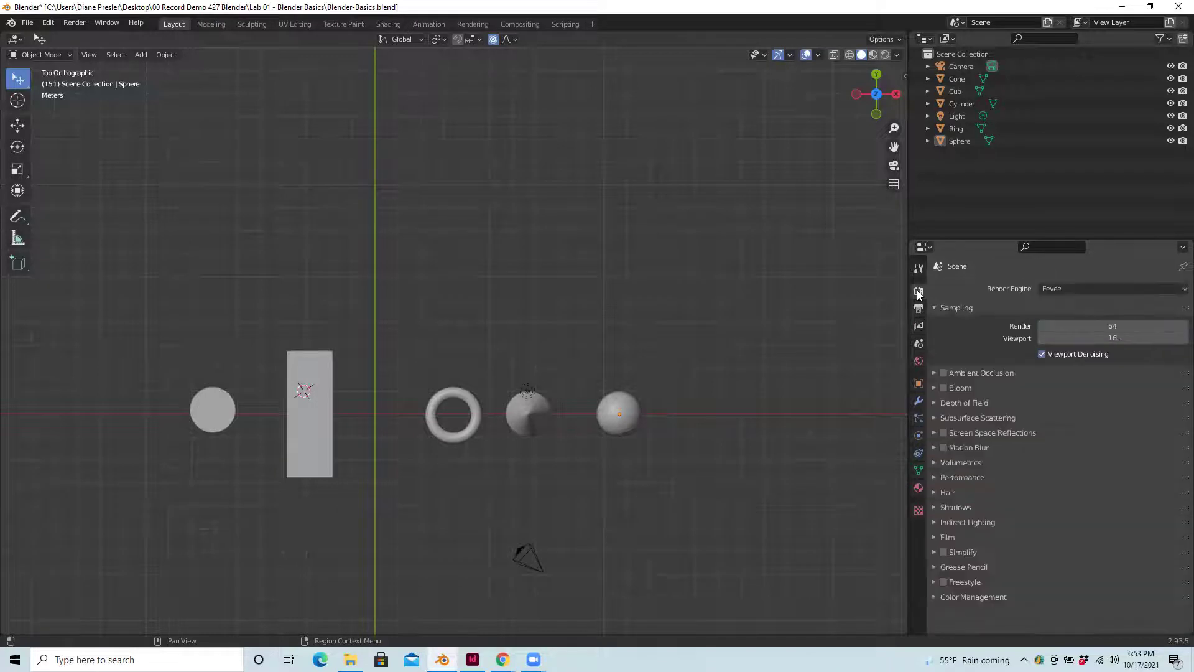
click(918, 384)
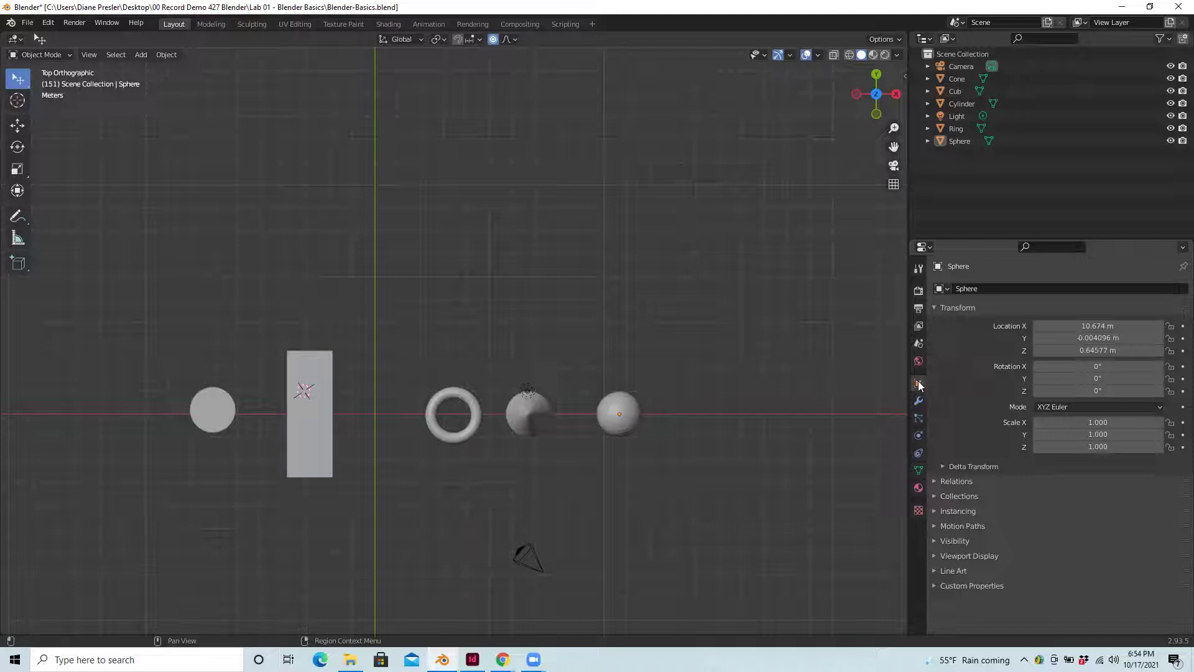
click(324, 366)
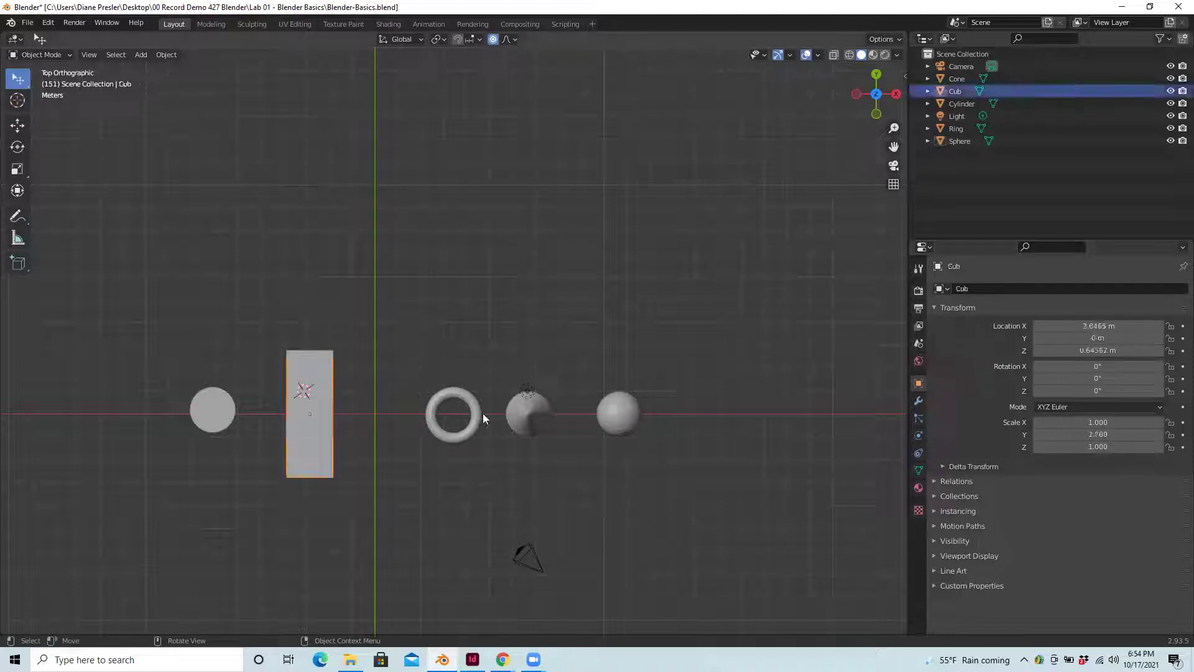
click(475, 407)
click(539, 411)
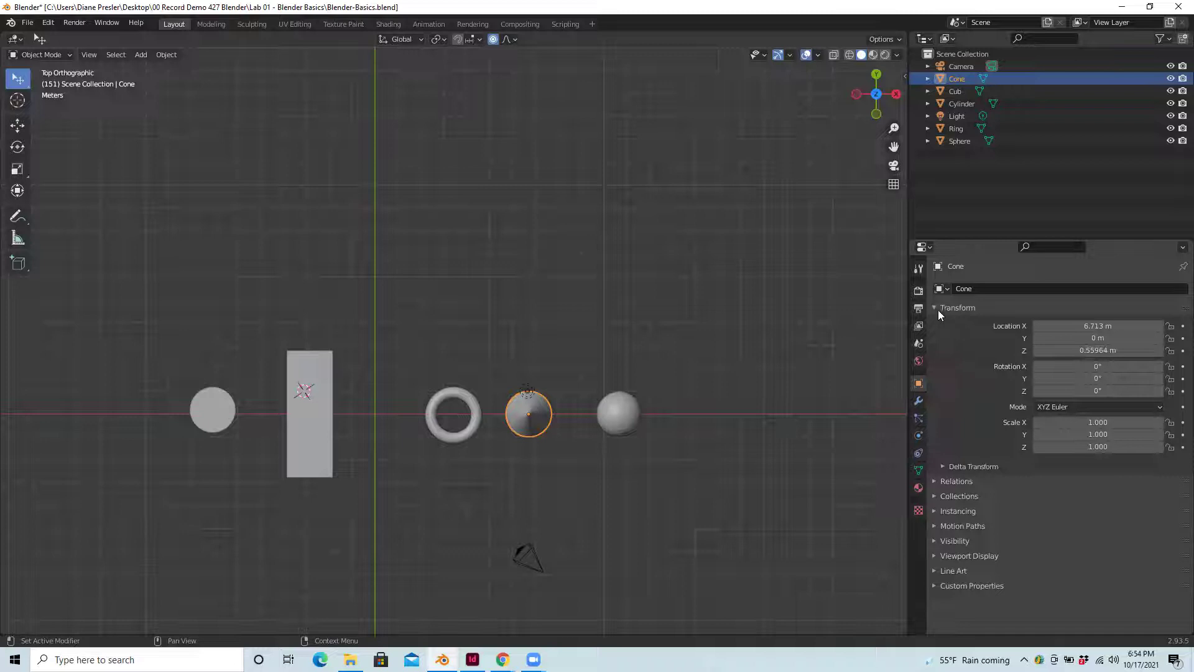
click(956, 308)
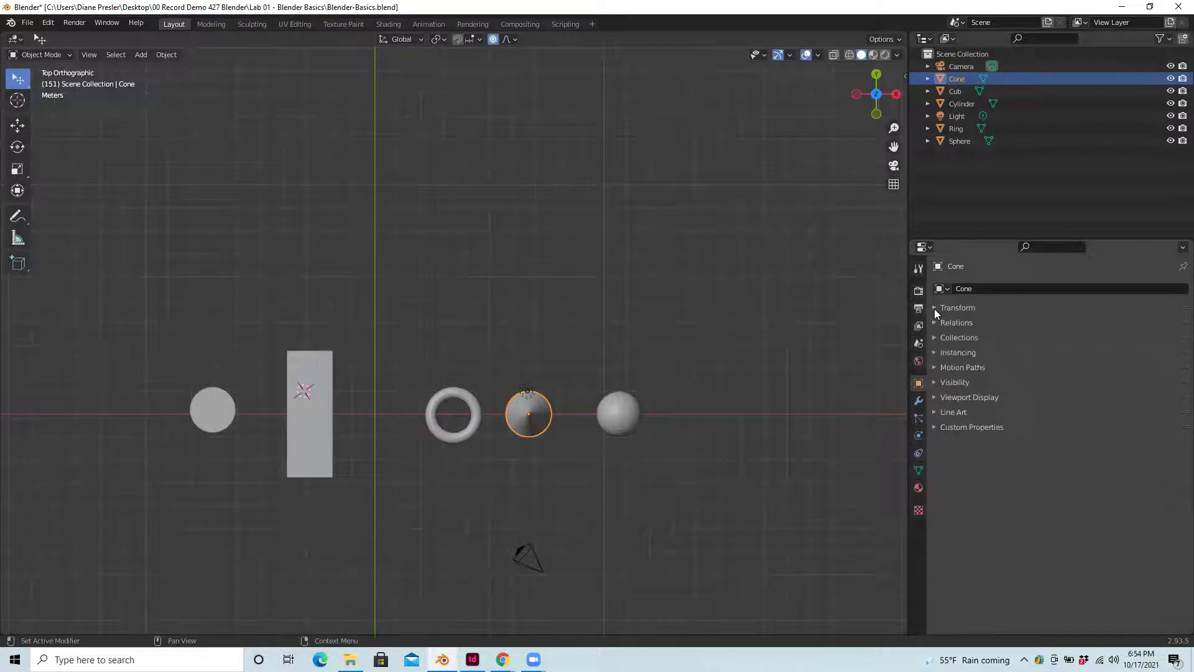
click(934, 308)
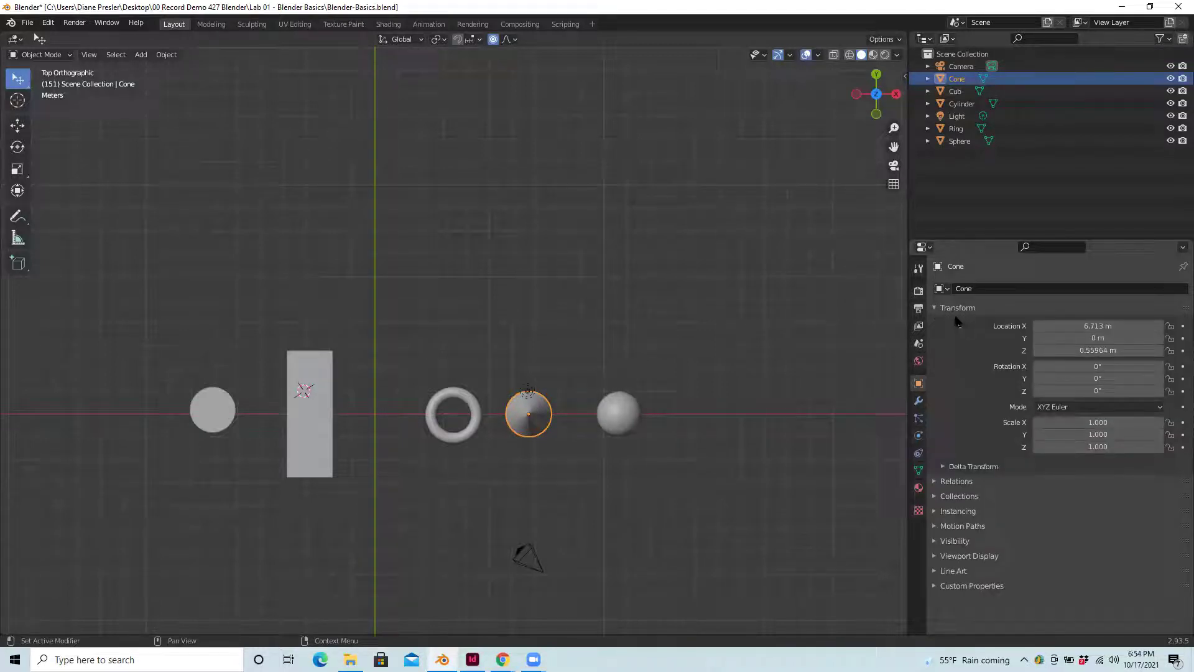
click(18, 83)
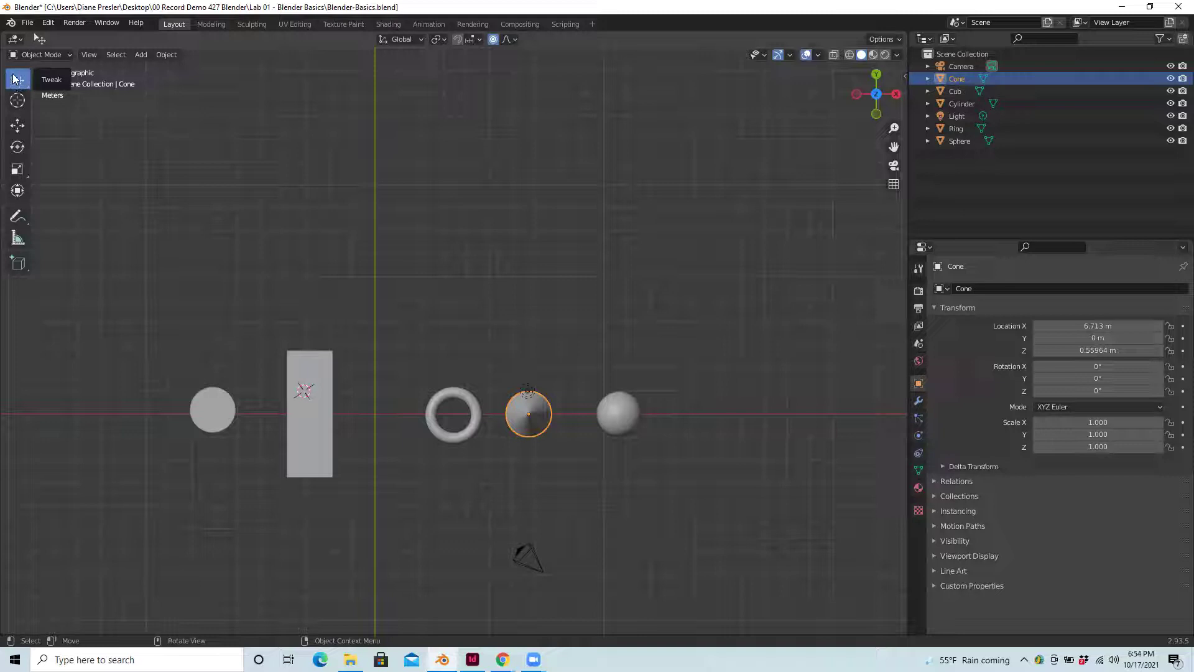
click(620, 409)
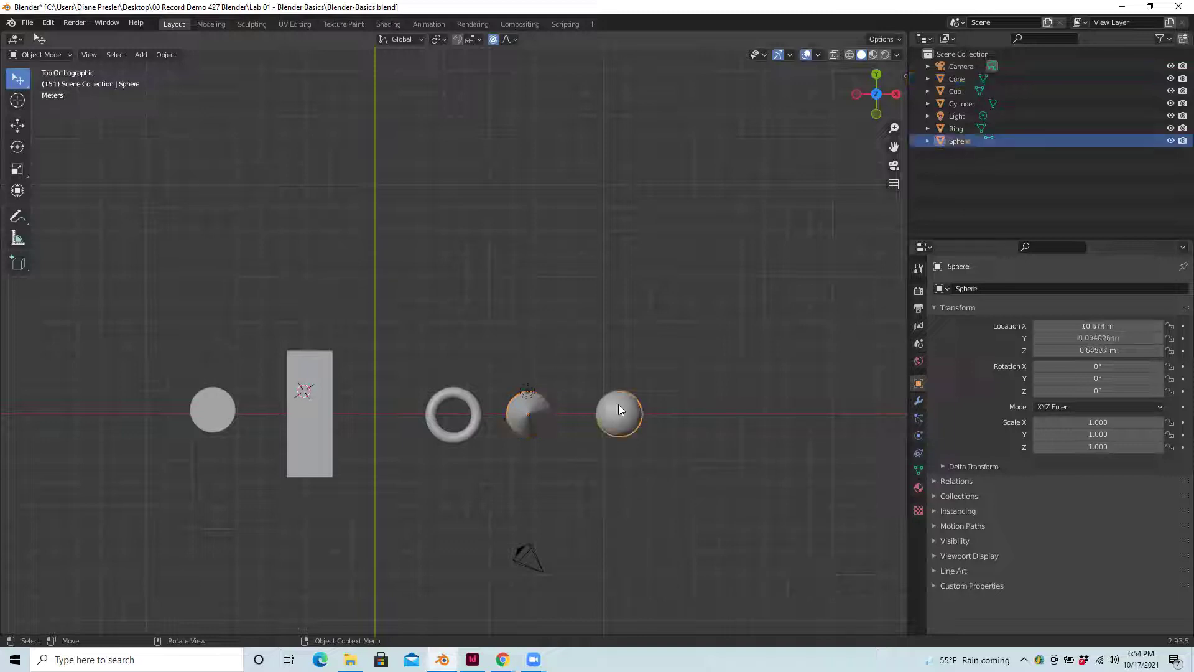
click(523, 410)
click(467, 404)
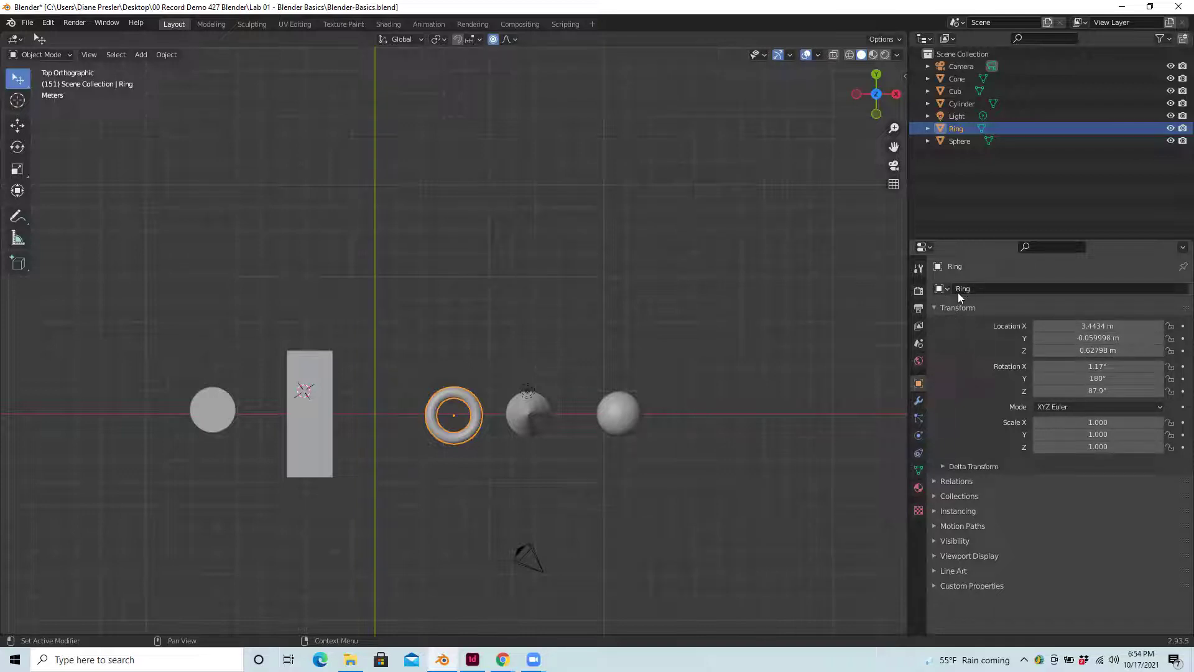
click(618, 405)
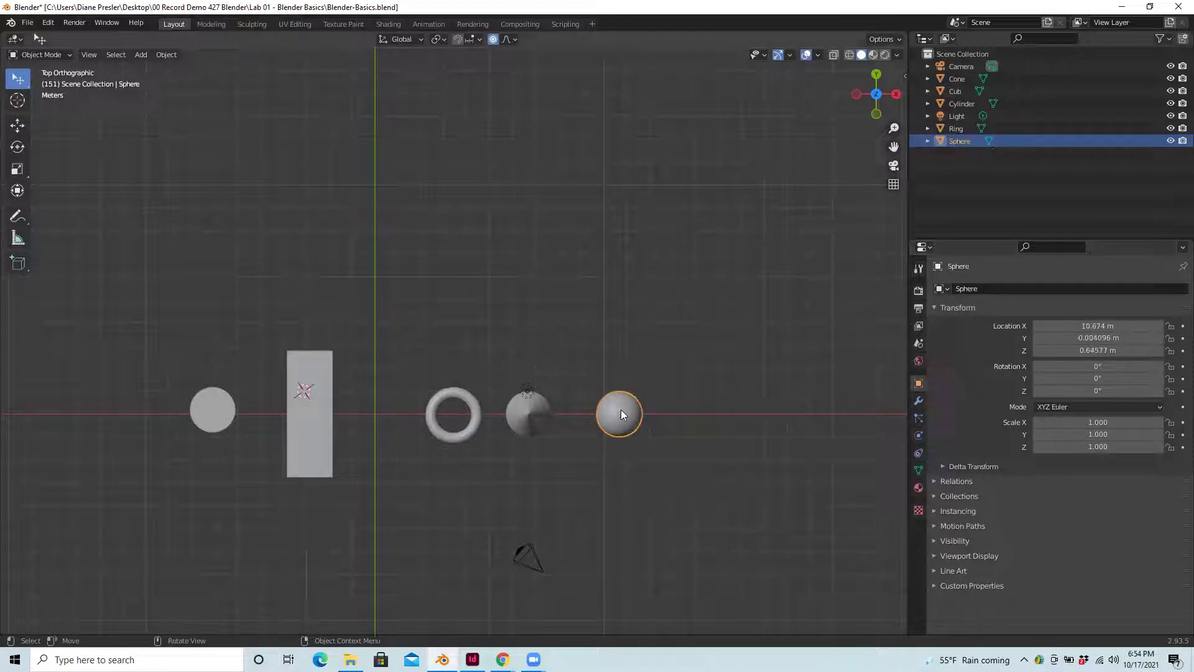
click(534, 417)
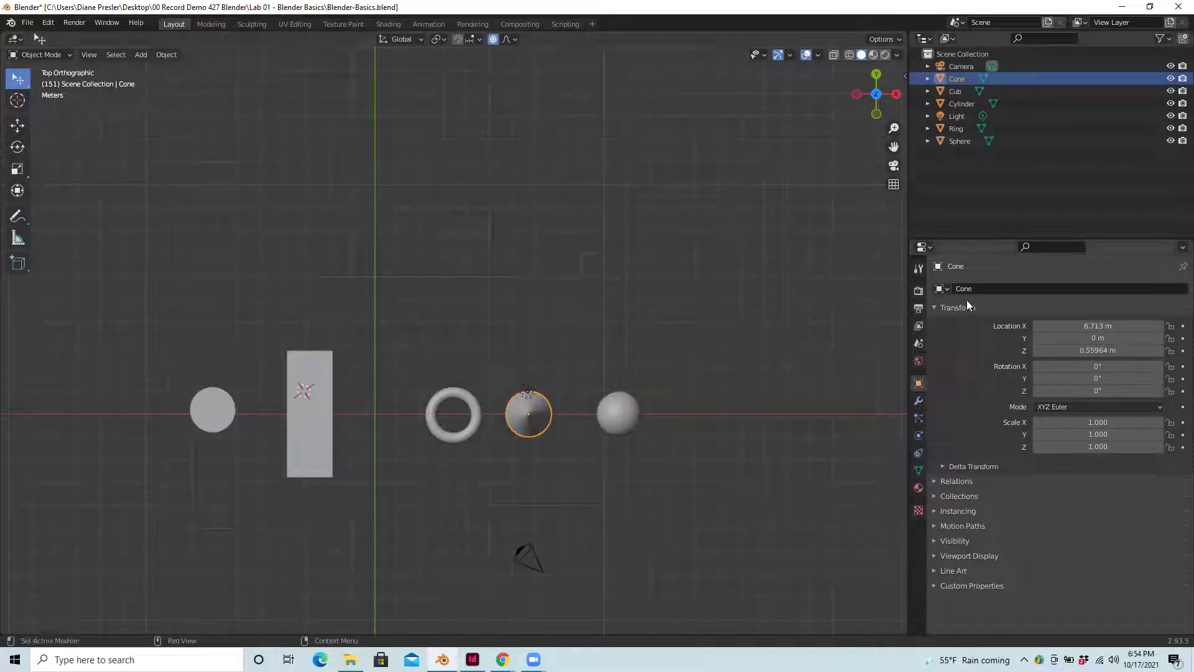
click(467, 395)
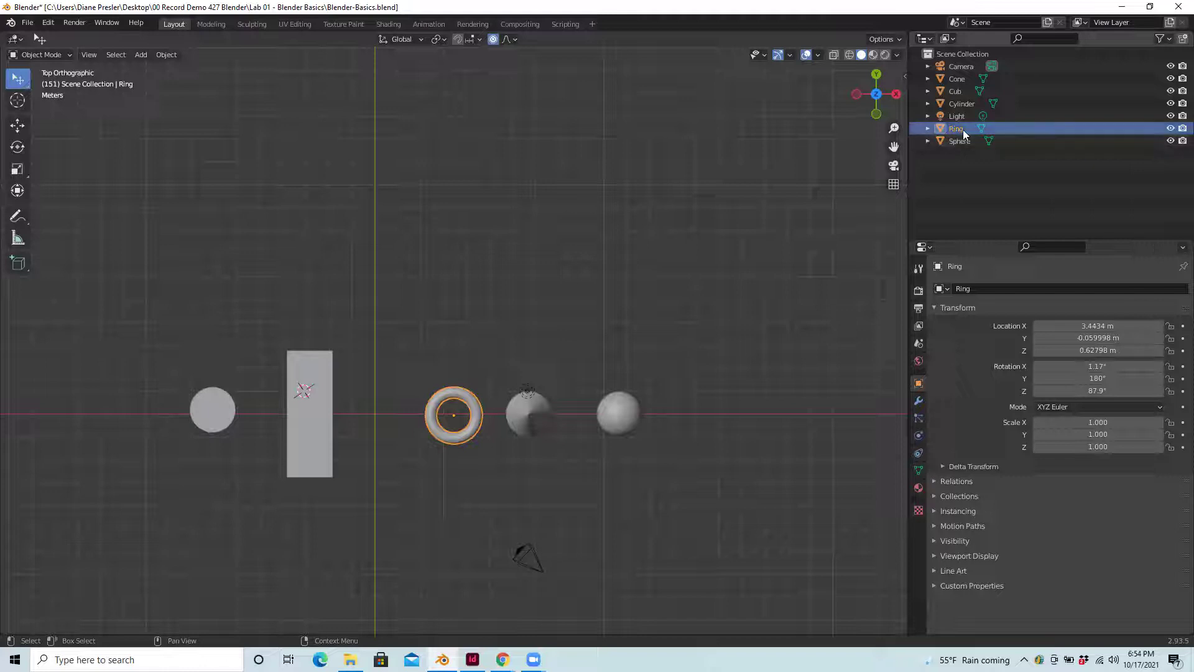
click(533, 407)
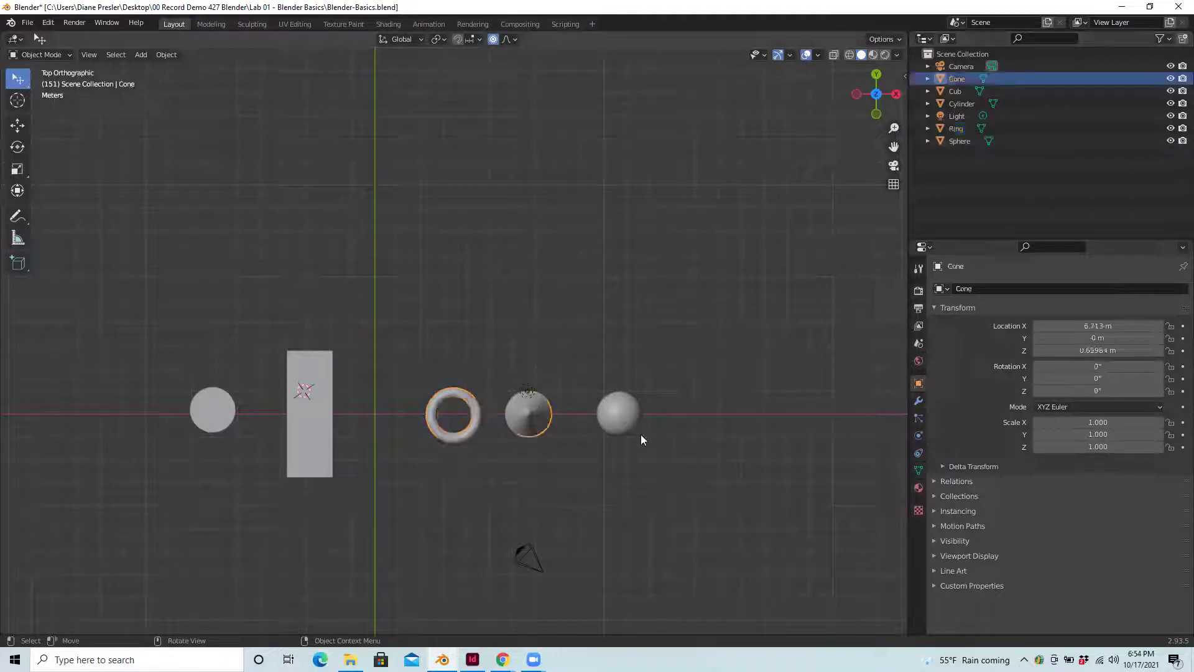
click(505, 271)
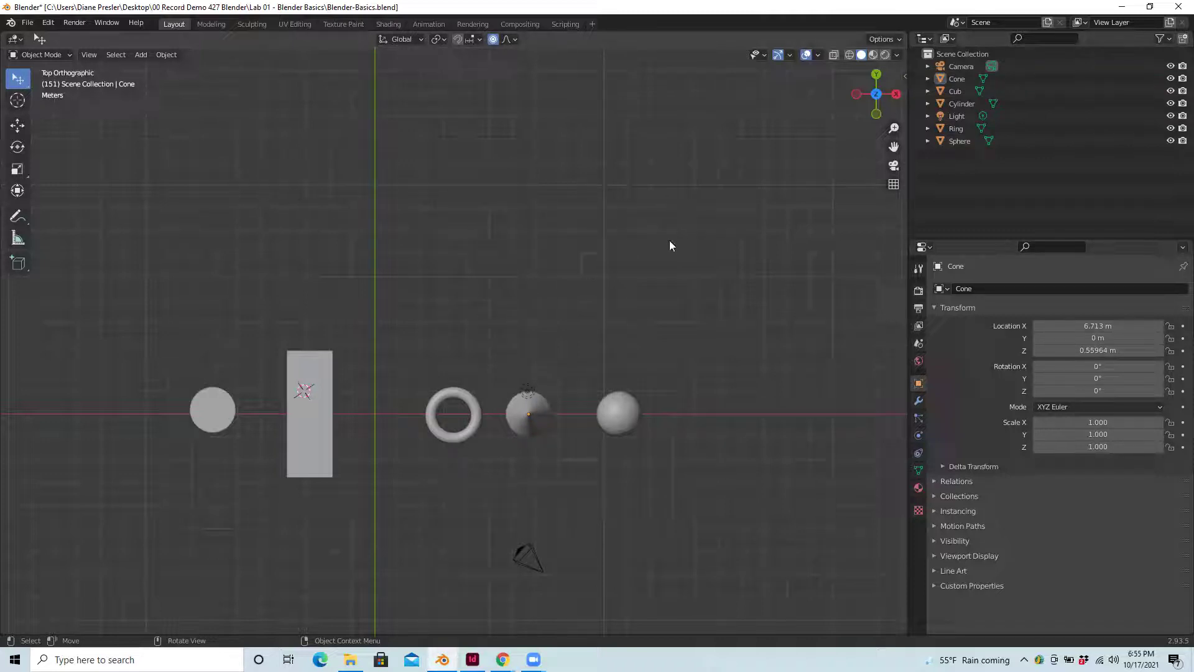
click(613, 413)
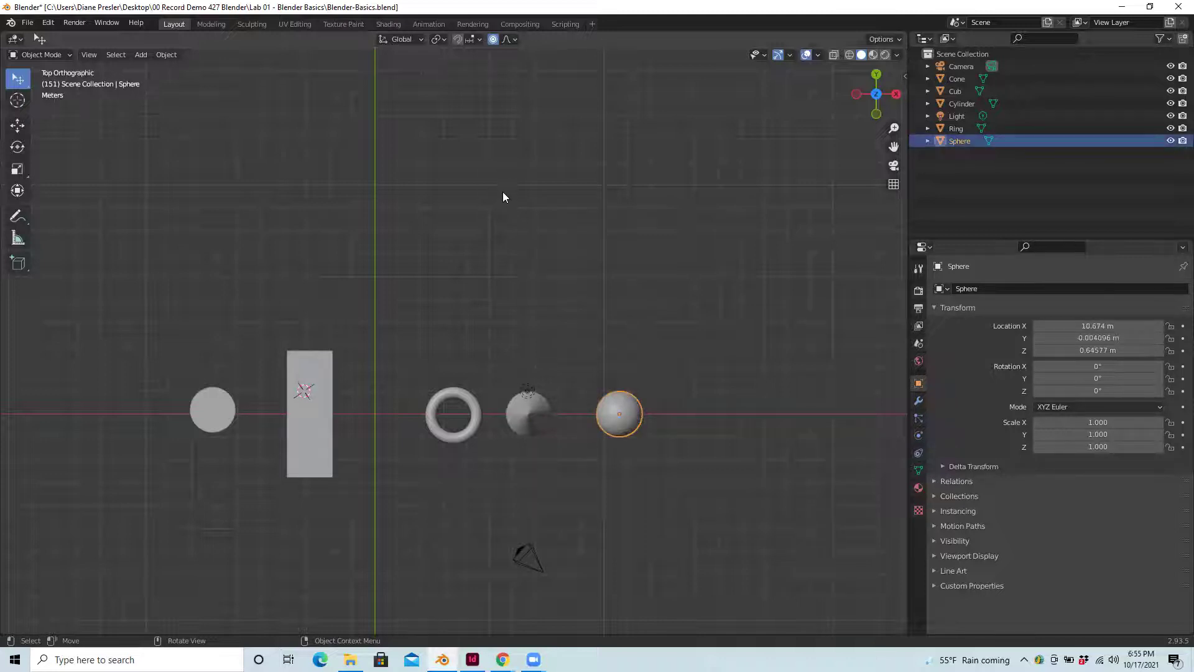
click(592, 185)
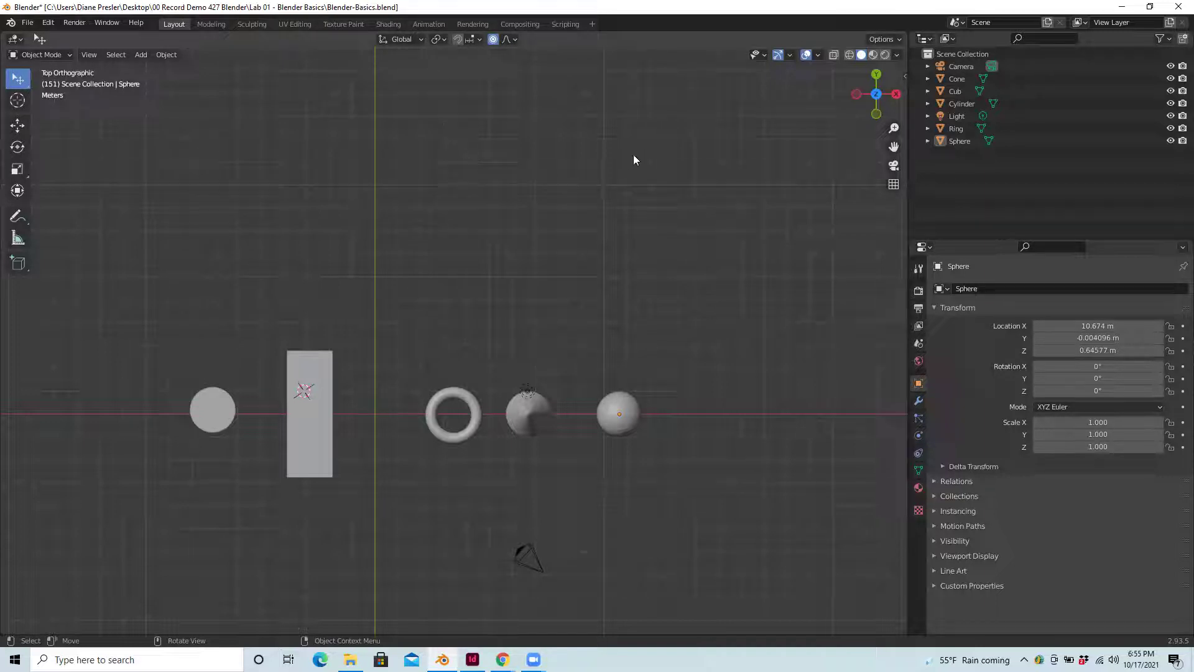
click(431, 24)
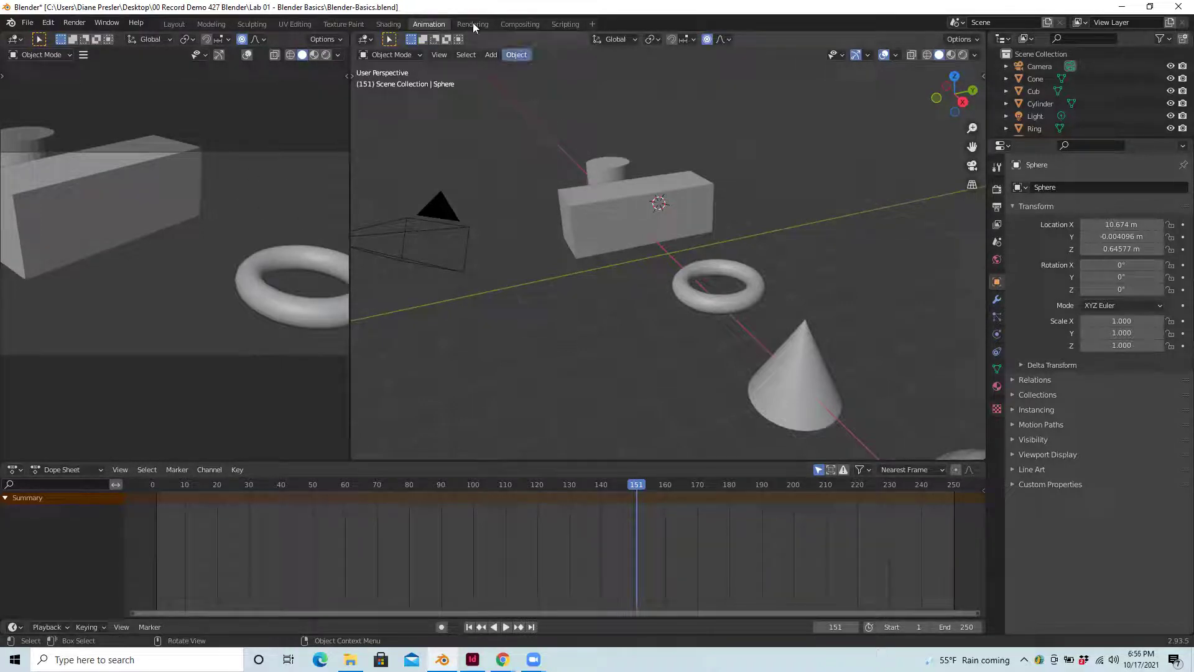
click(173, 25)
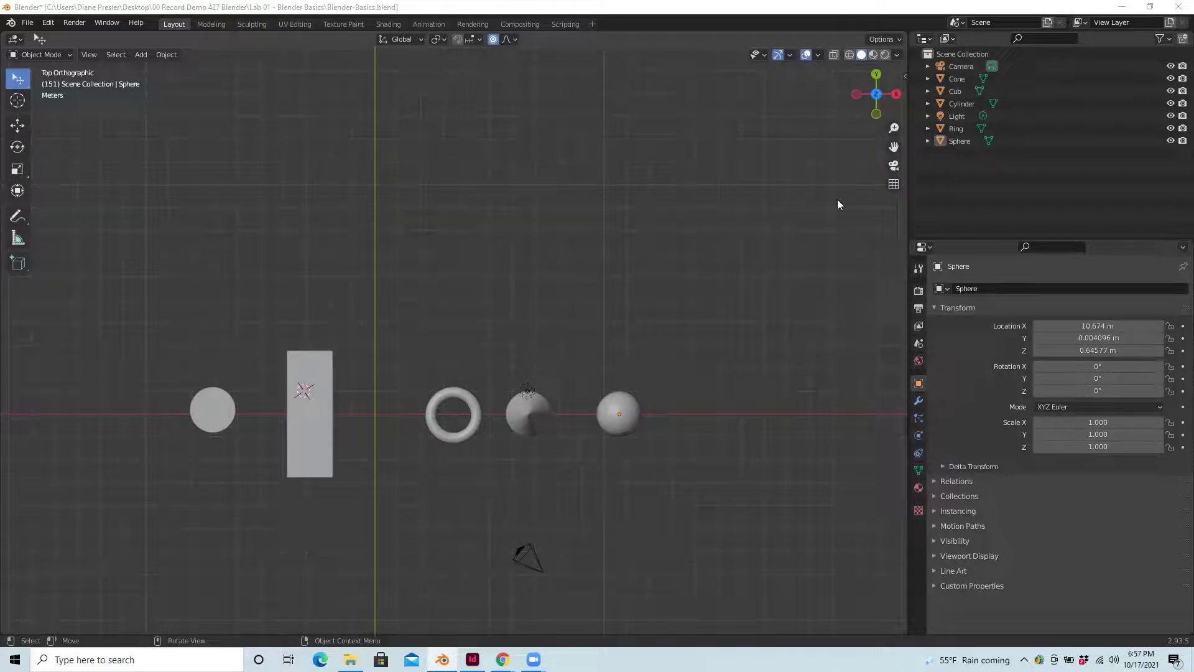
Switch between Back, Right and Top orthographic views with the gizmo, finishing on Back.
click(876, 76)
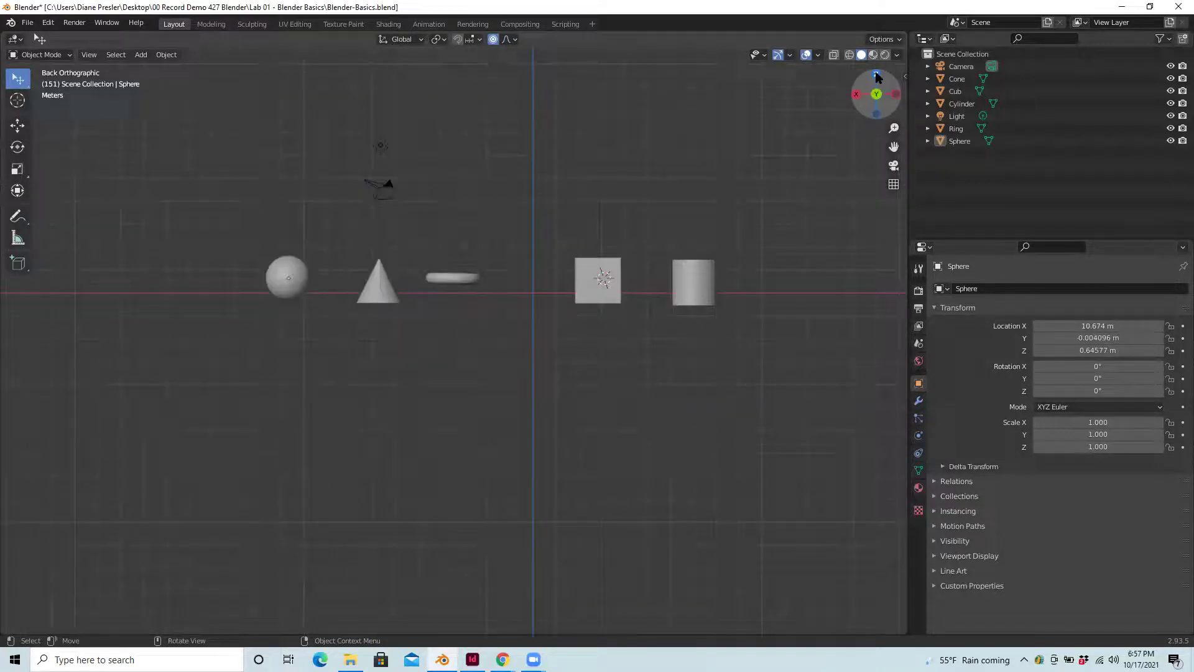
click(857, 94)
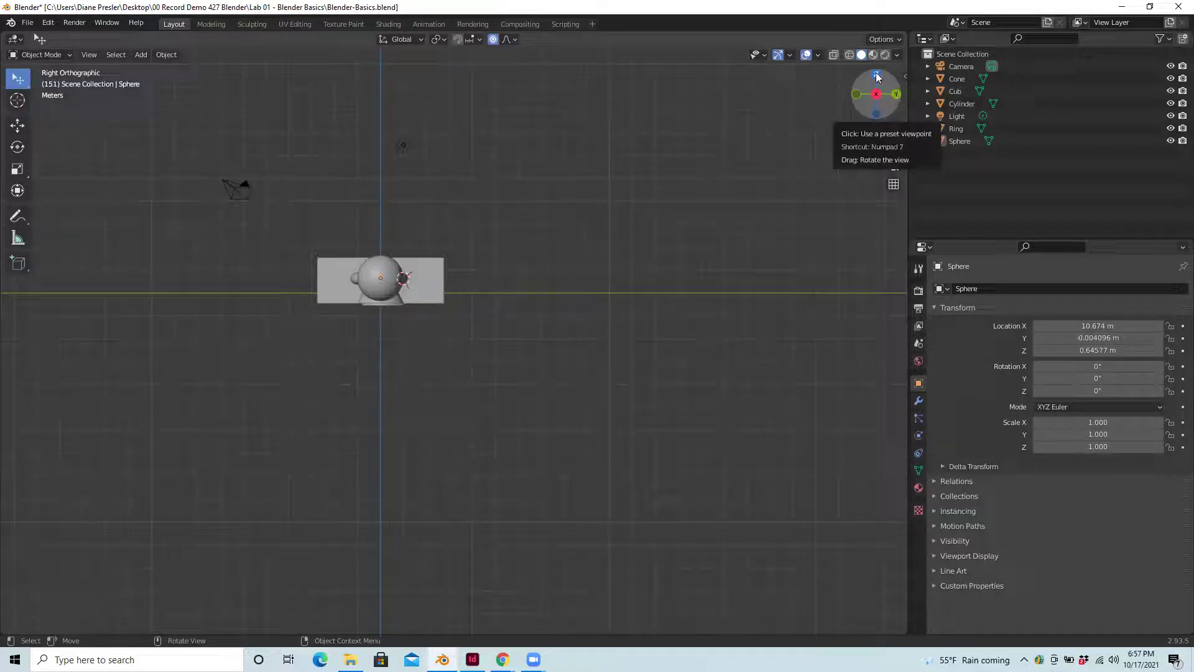
click(876, 76)
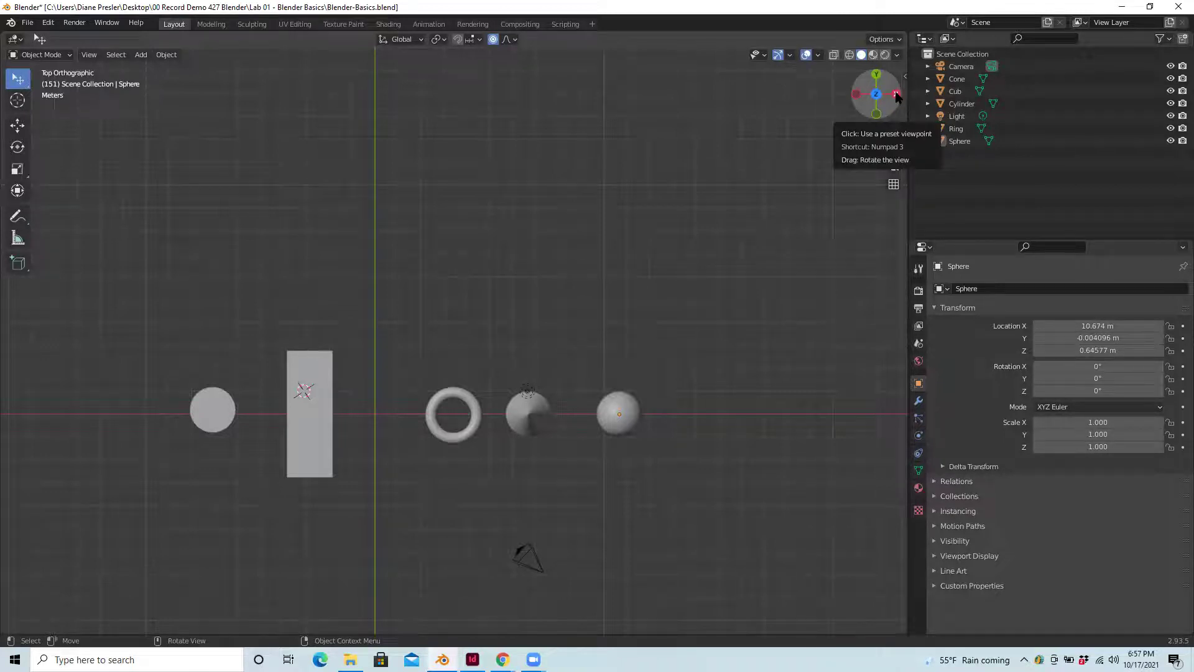
click(896, 94)
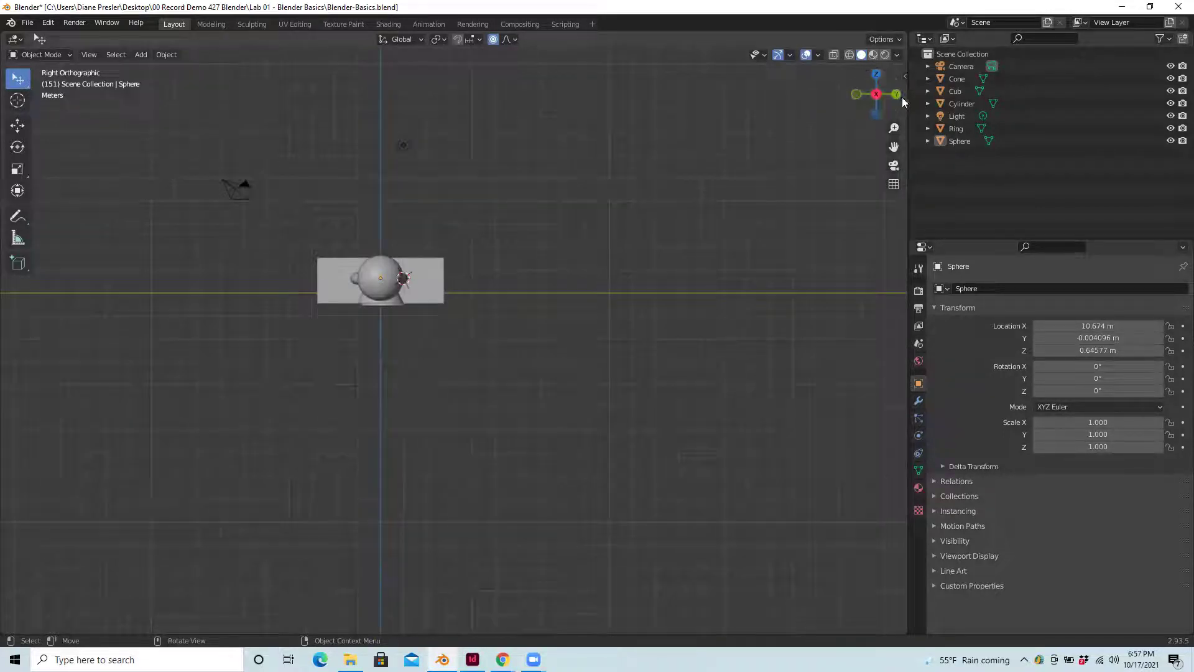
click(896, 94)
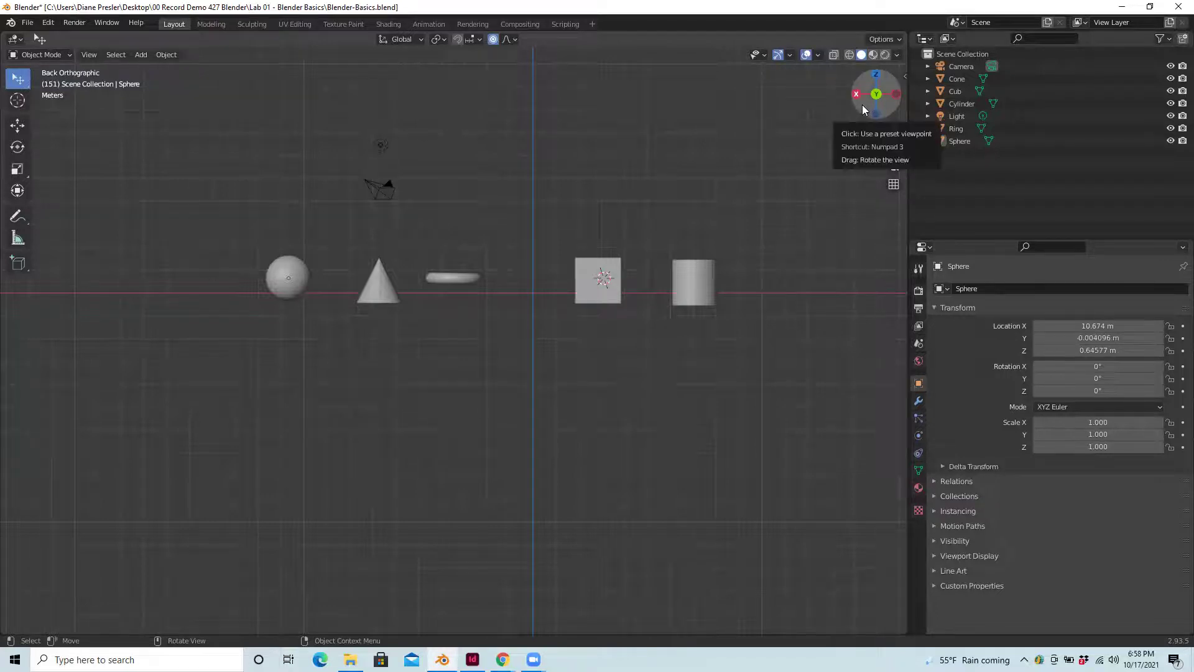
Orbit the view slightly into a free perspective angle along the red axis.
mouse_move(863, 104)
mouse_down()
mouse_move(847, 107)
mouse_move(860, 104)
mouse_move(865, 121)
mouse_move(887, 100)
mouse_move(880, 111)
mouse_up()
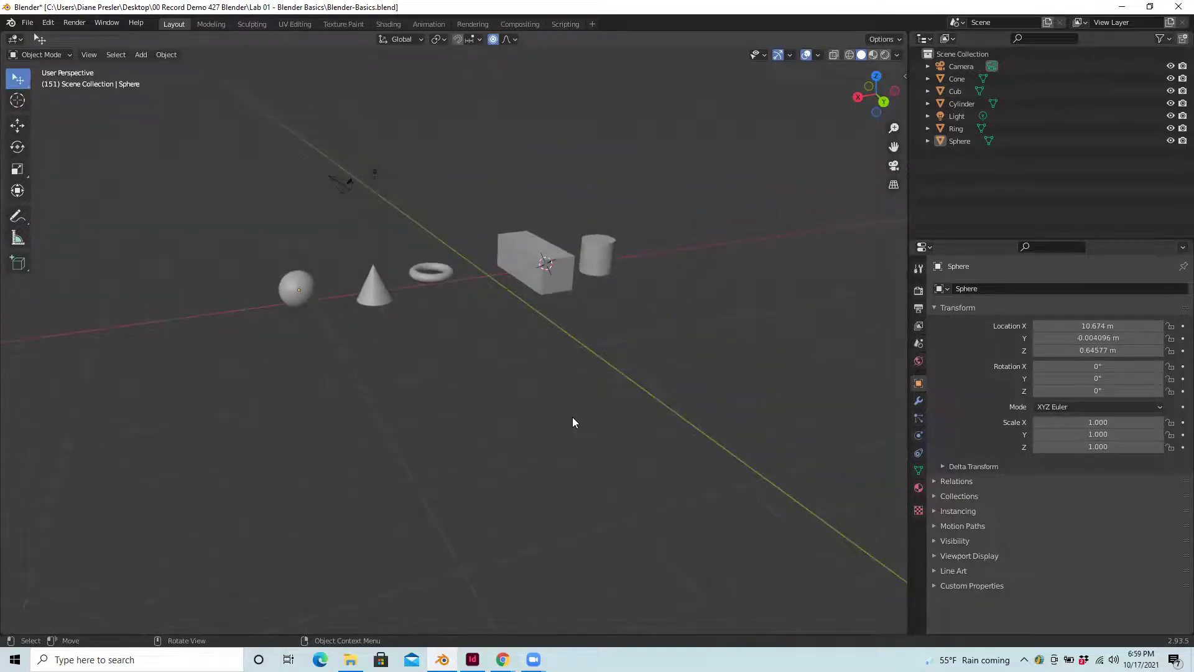
mouse_move(573, 418)
middle_down()
mouse_move(605, 439)
mouse_move(530, 381)
mouse_move(558, 431)
mouse_move(583, 437)
middle_up()
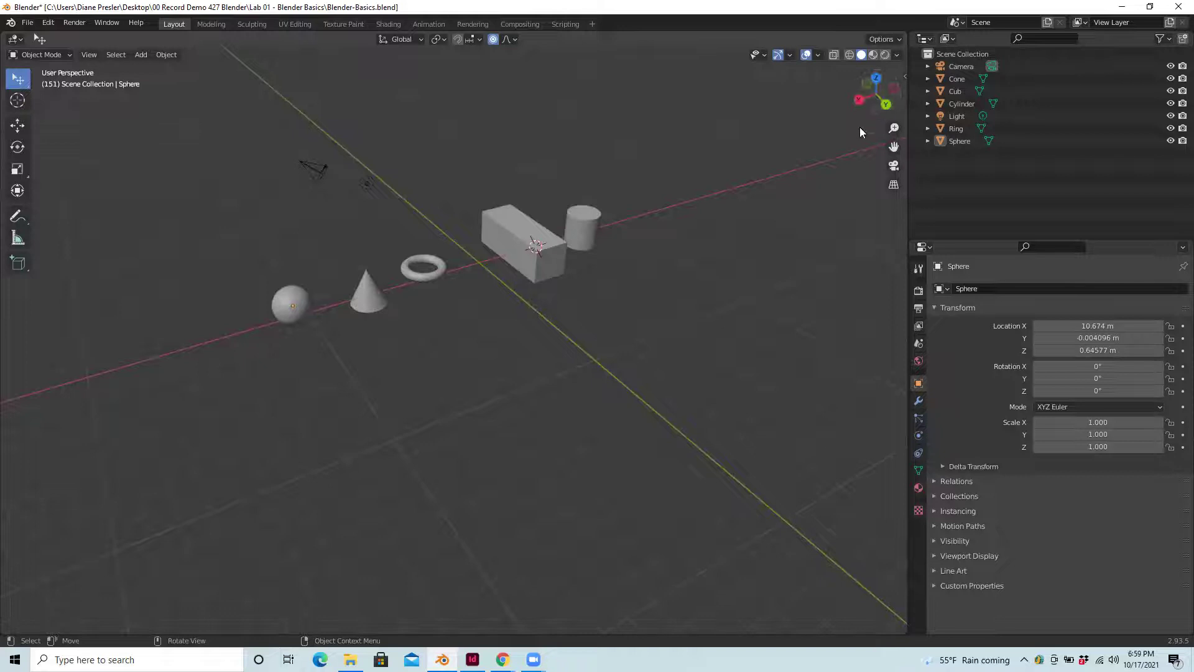
mouse_move(863, 114)
mouse_down()
mouse_move(899, 127)
mouse_move(874, 110)
mouse_up()
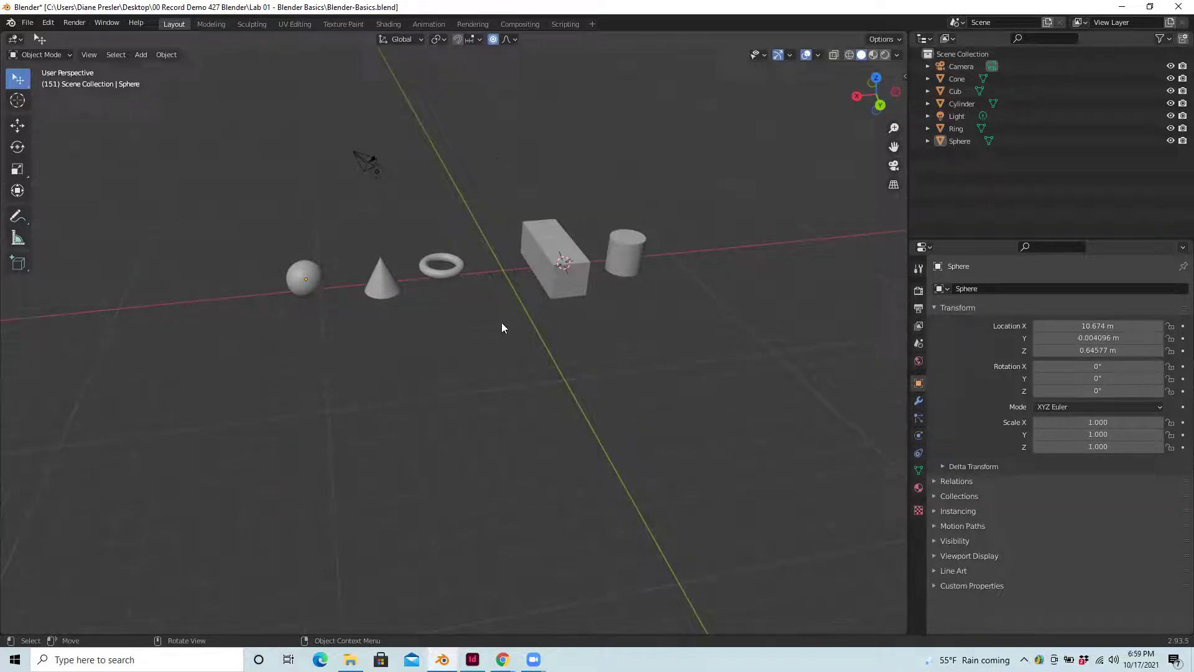
Select the cone, then the stretched cube, then the ring, and orbit the view slightly.
click(385, 285)
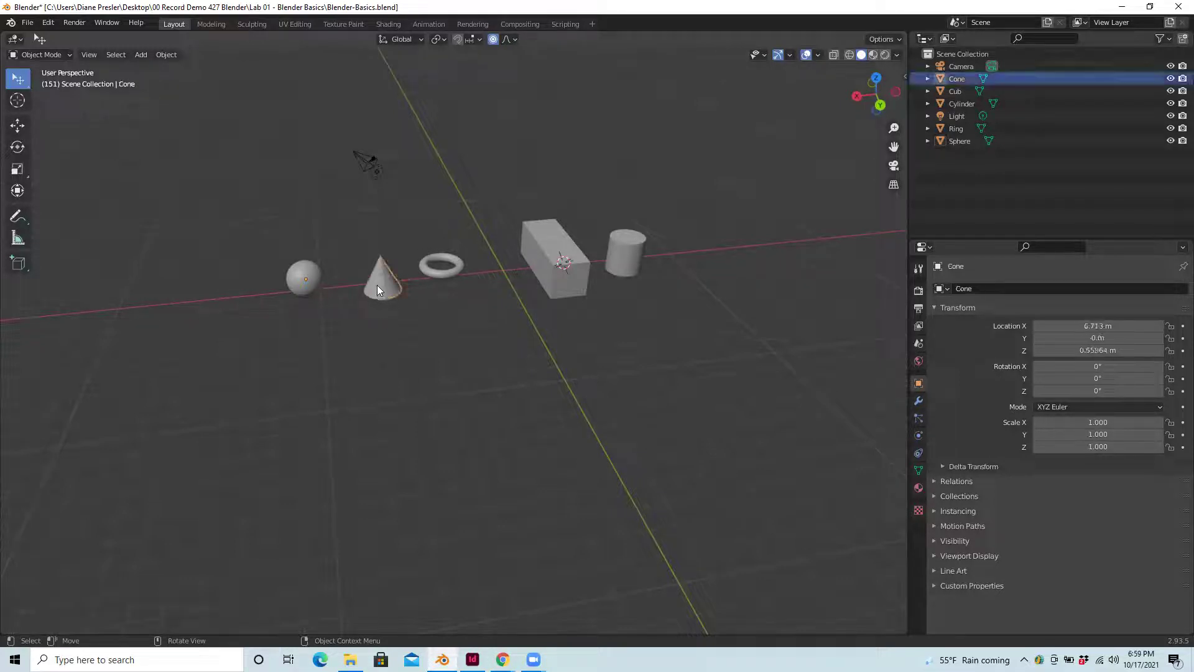
click(541, 280)
click(516, 312)
click(449, 273)
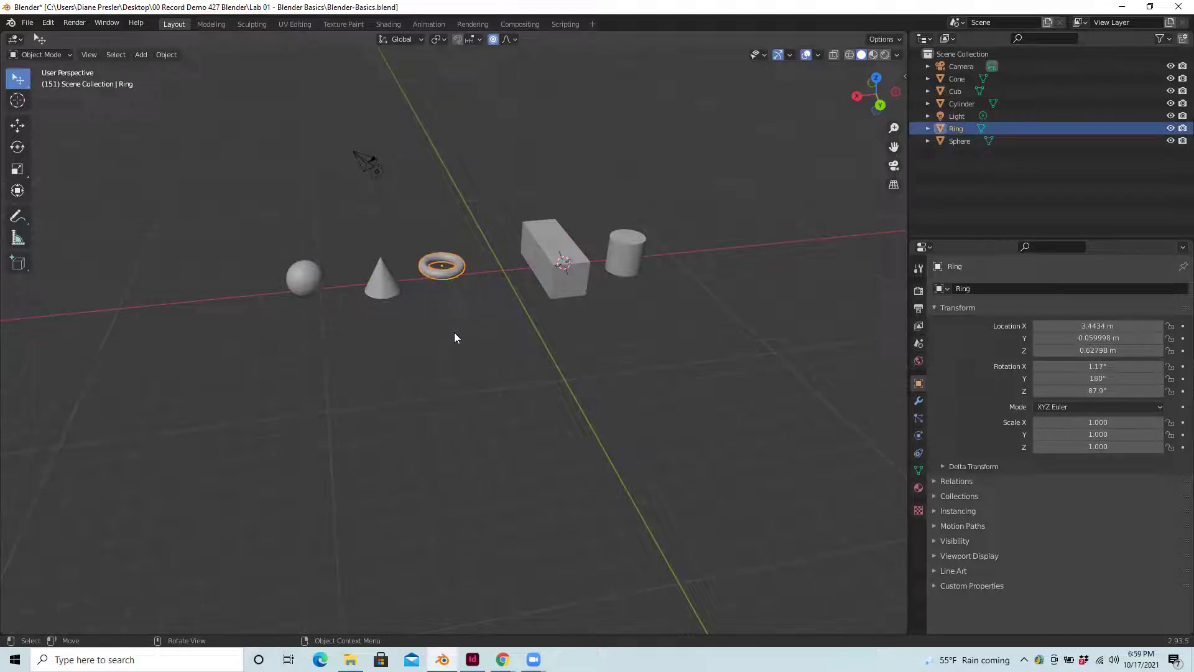
mouse_move(457, 334)
middle_down()
mouse_move(466, 321)
mouse_move(479, 360)
mouse_move(447, 333)
mouse_move(463, 304)
mouse_move(487, 315)
mouse_move(476, 328)
mouse_move(459, 288)
mouse_move(458, 361)
mouse_move(592, 310)
mouse_move(570, 339)
mouse_move(432, 354)
mouse_move(559, 359)
mouse_move(574, 336)
mouse_move(450, 365)
mouse_move(469, 312)
mouse_move(458, 346)
mouse_move(485, 353)
mouse_move(460, 321)
mouse_move(577, 287)
mouse_move(531, 360)
mouse_move(420, 339)
mouse_move(482, 367)
mouse_move(540, 367)
mouse_move(434, 368)
mouse_move(511, 371)
mouse_move(423, 347)
mouse_move(442, 317)
mouse_move(454, 354)
mouse_move(455, 344)
middle_up()
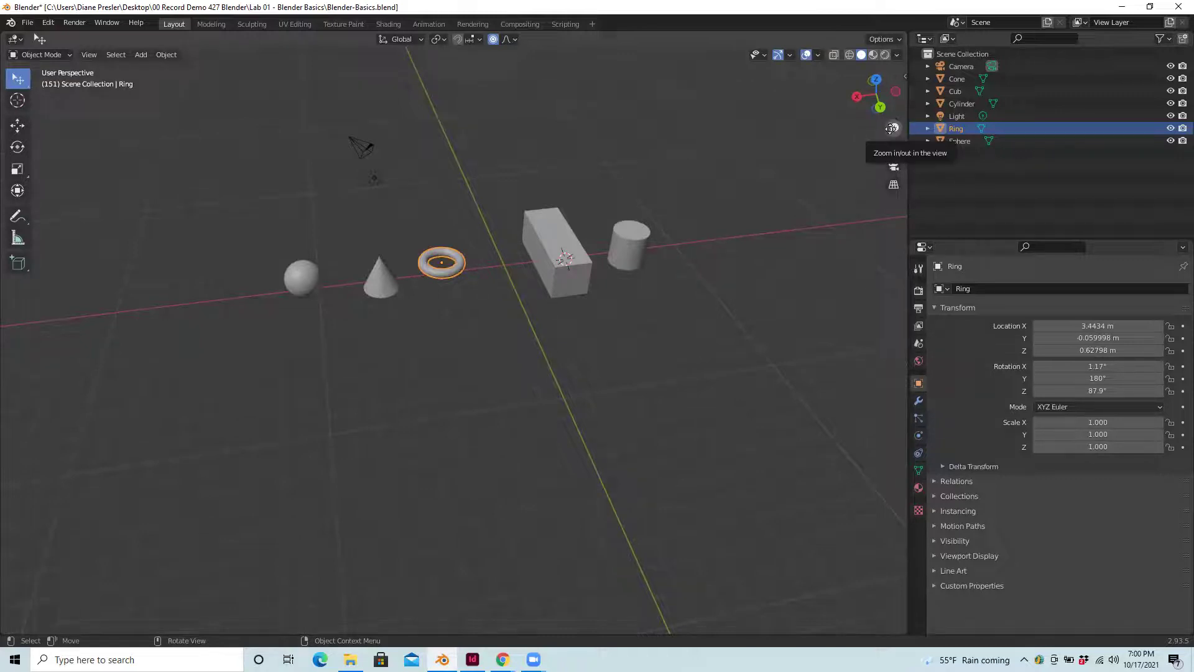
Zoom in slightly with the magnifier gizmo and mouse wheel so the object row looks larger.
mouse_move(893, 136)
mouse_down()
mouse_move(894, 113)
mouse_move(894, 128)
mouse_up()
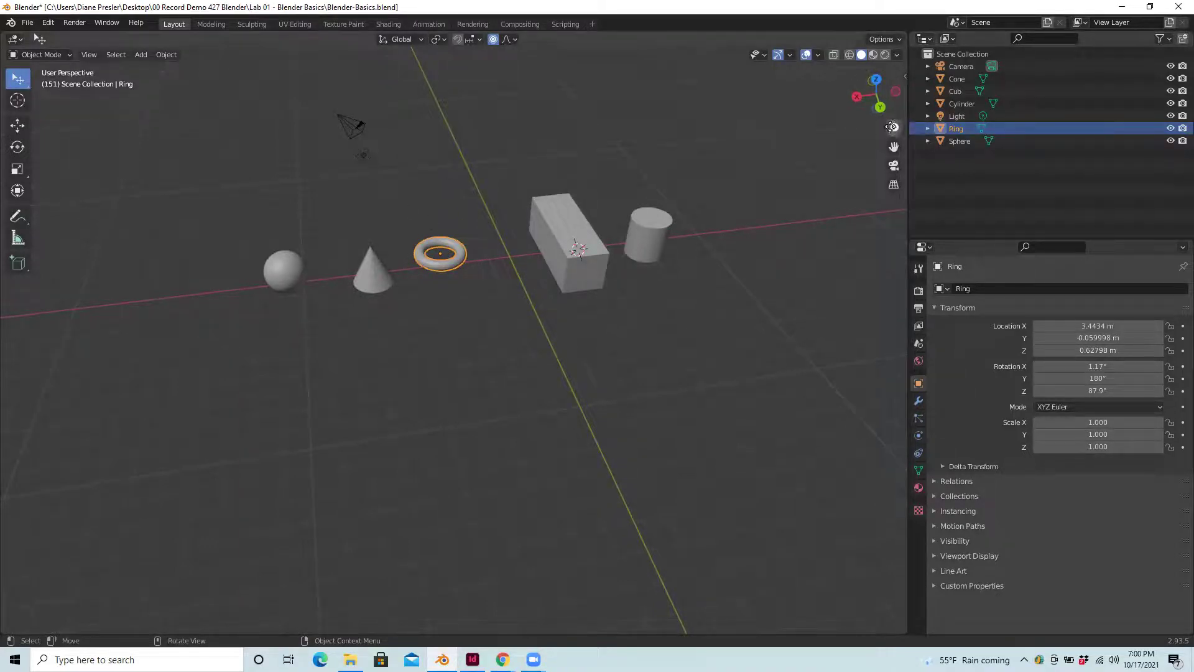
drag(894, 128, 893, 133)
scroll(570, 346, down, 1)
scroll(539, 377, up, 2)
scroll(538, 375, up, 2)
scroll(538, 374, down, 2)
scroll(538, 373, up, 2)
scroll(538, 373, down, 3)
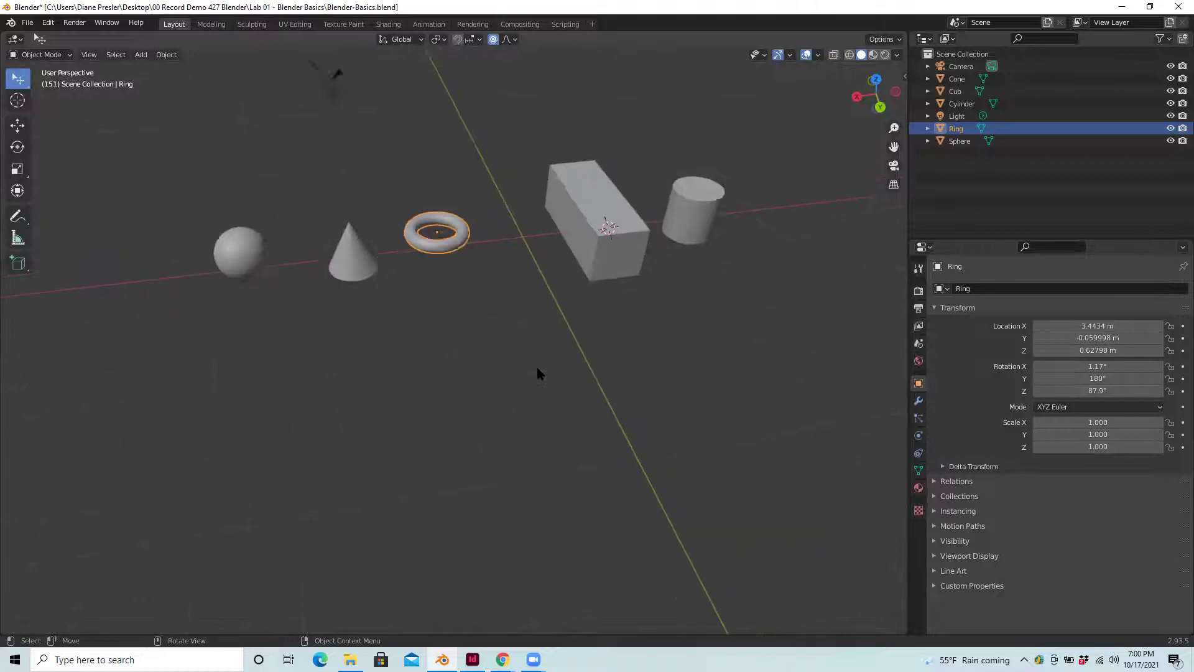
scroll(538, 373, up, 1)
scroll(538, 371, up, 1)
scroll(537, 371, down, 1)
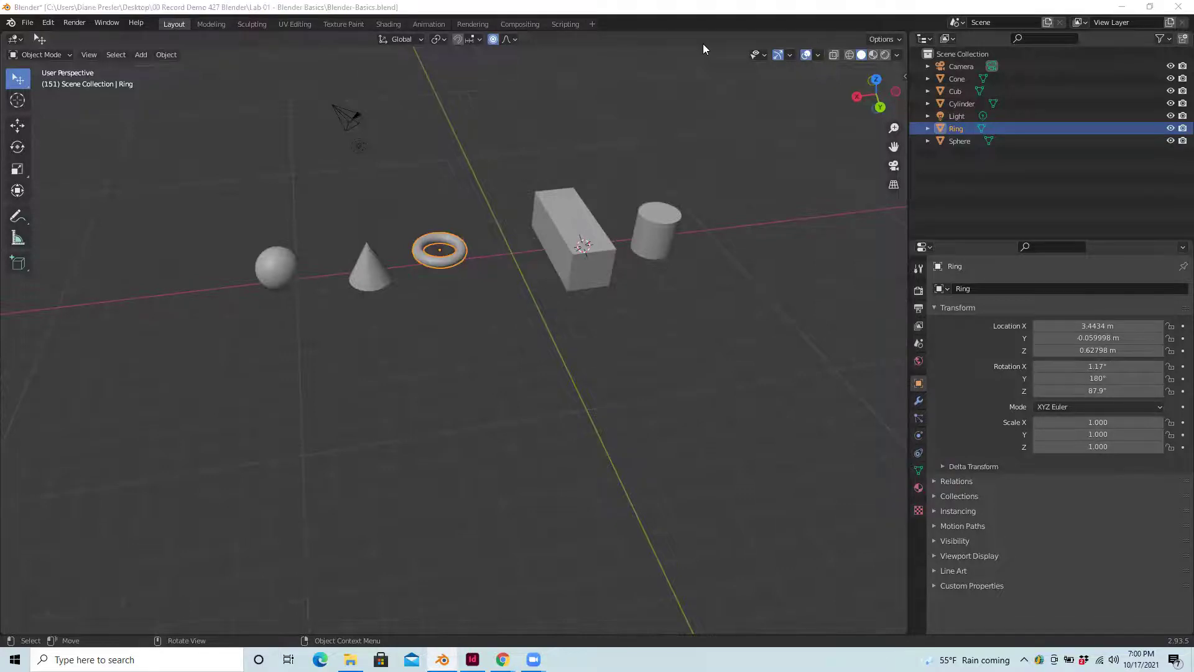
Pan the view back and forth with the hand gizmo, leaving the object row further left.
drag(894, 146, 801, 187)
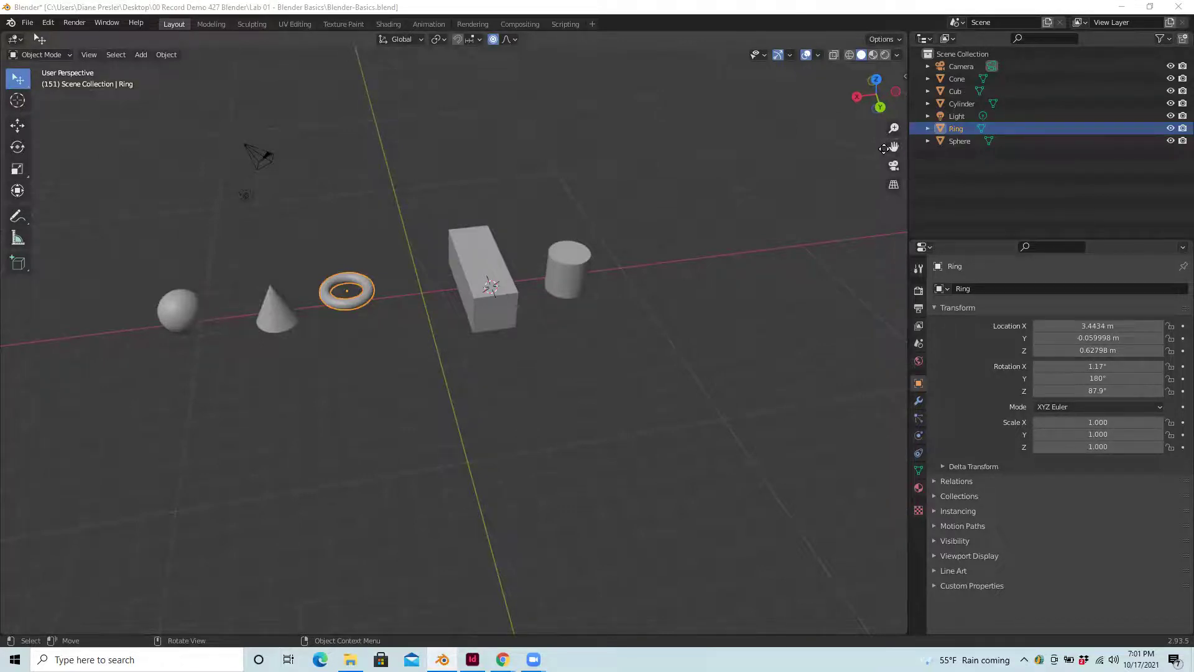
drag(893, 145, 861, 152)
shift+middle_drag(608, 225, 415, 295)
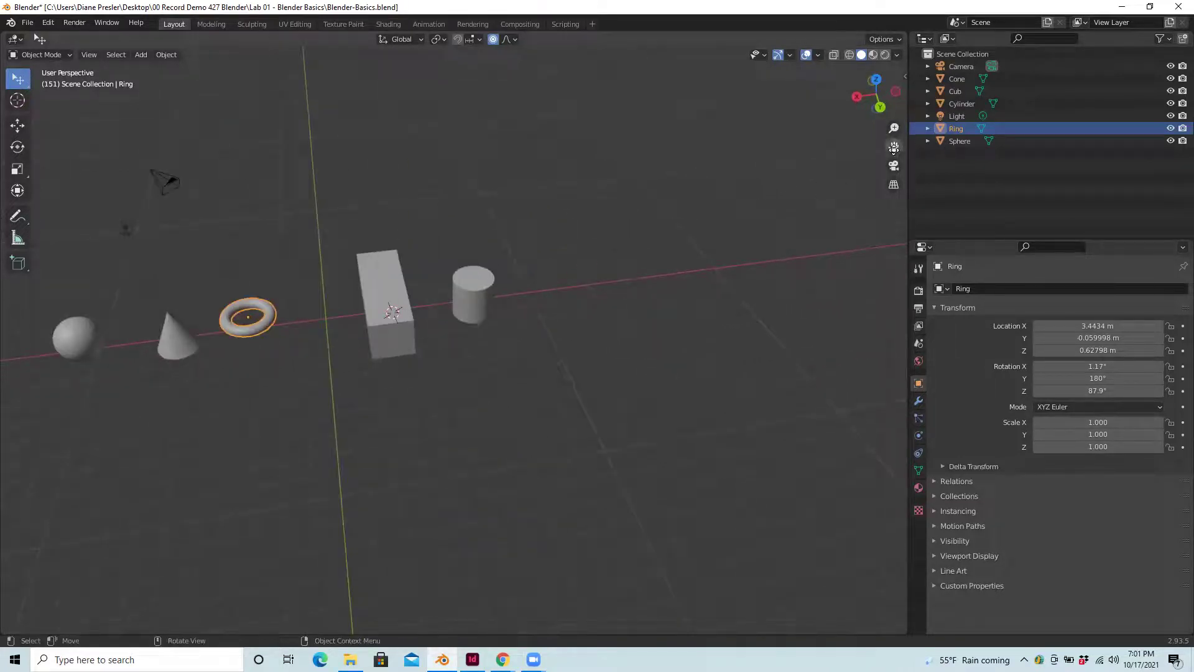
drag(891, 149, 480, 304)
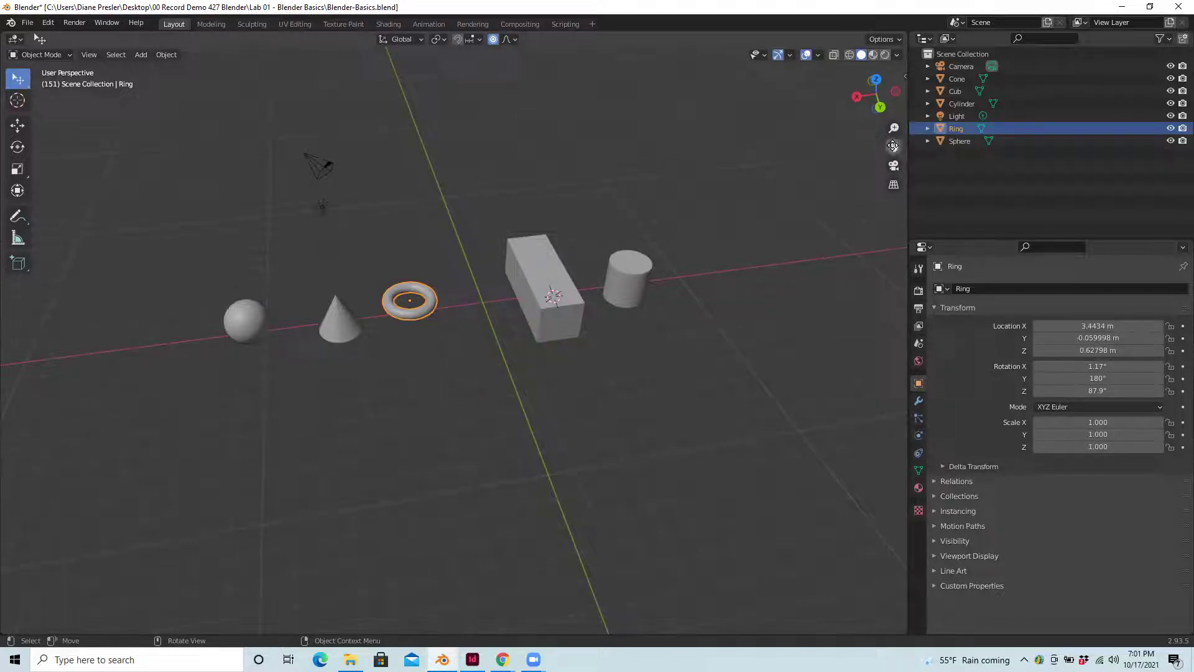
drag(893, 147, 806, 151)
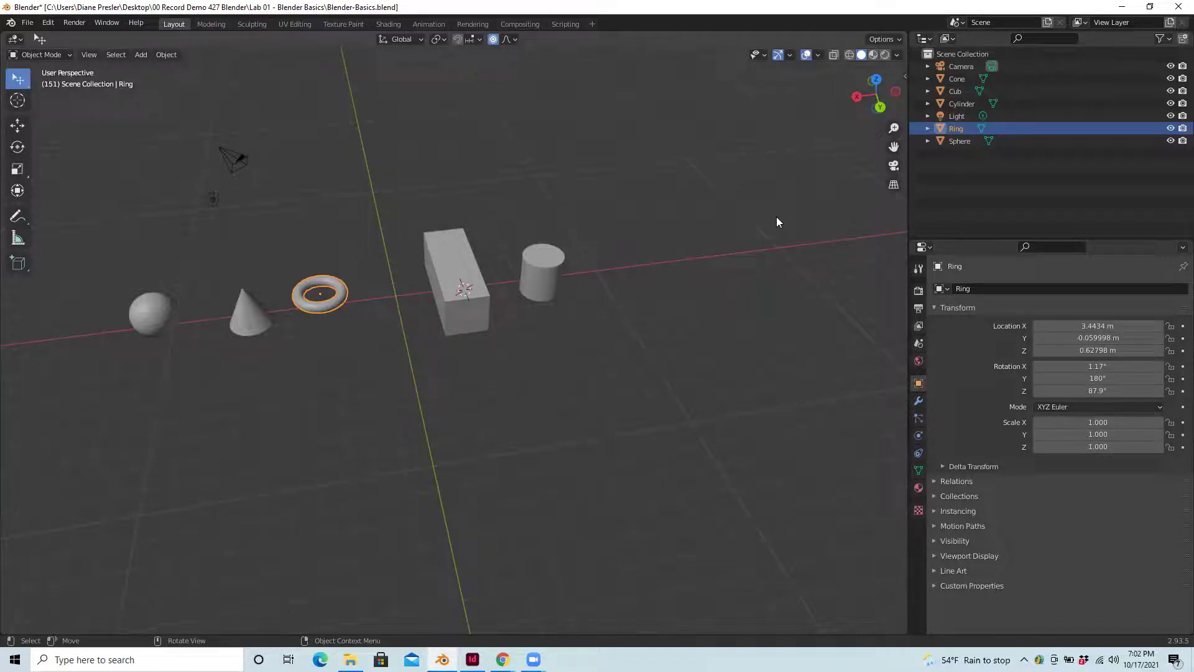
click(893, 167)
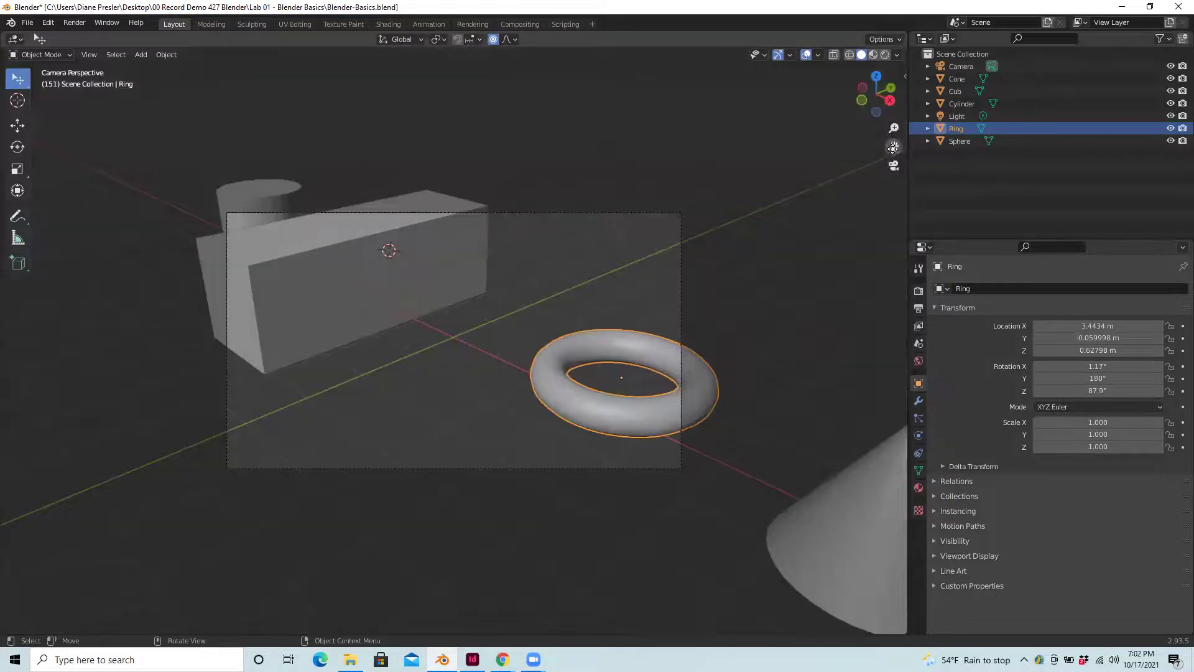
click(895, 167)
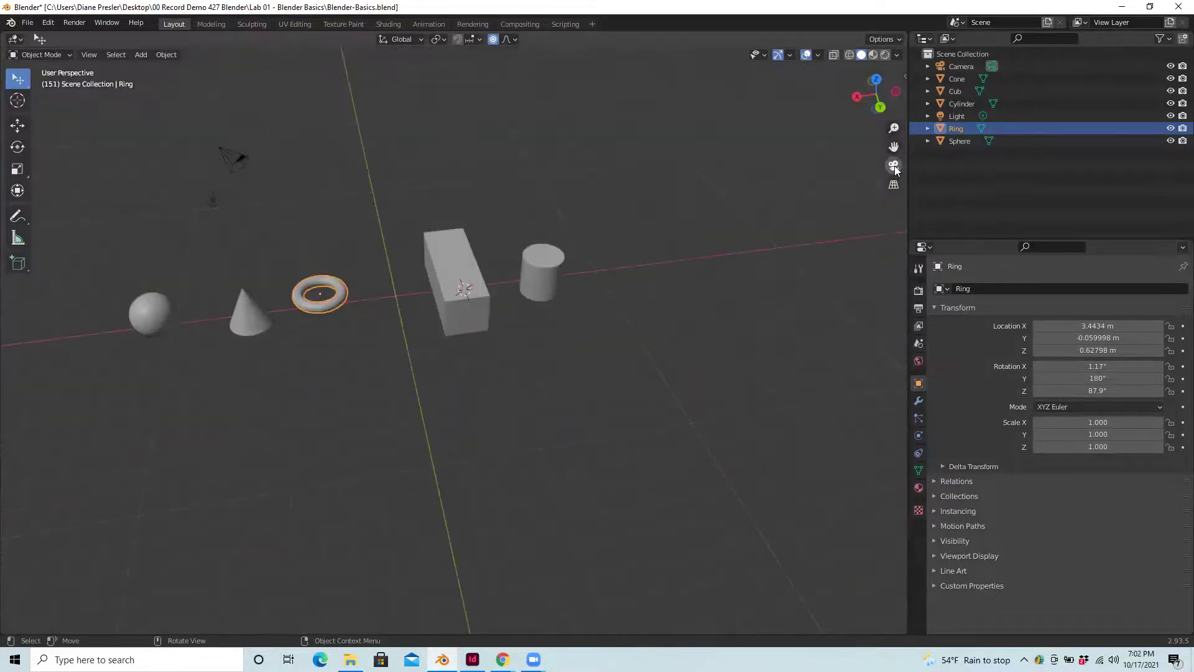
click(893, 166)
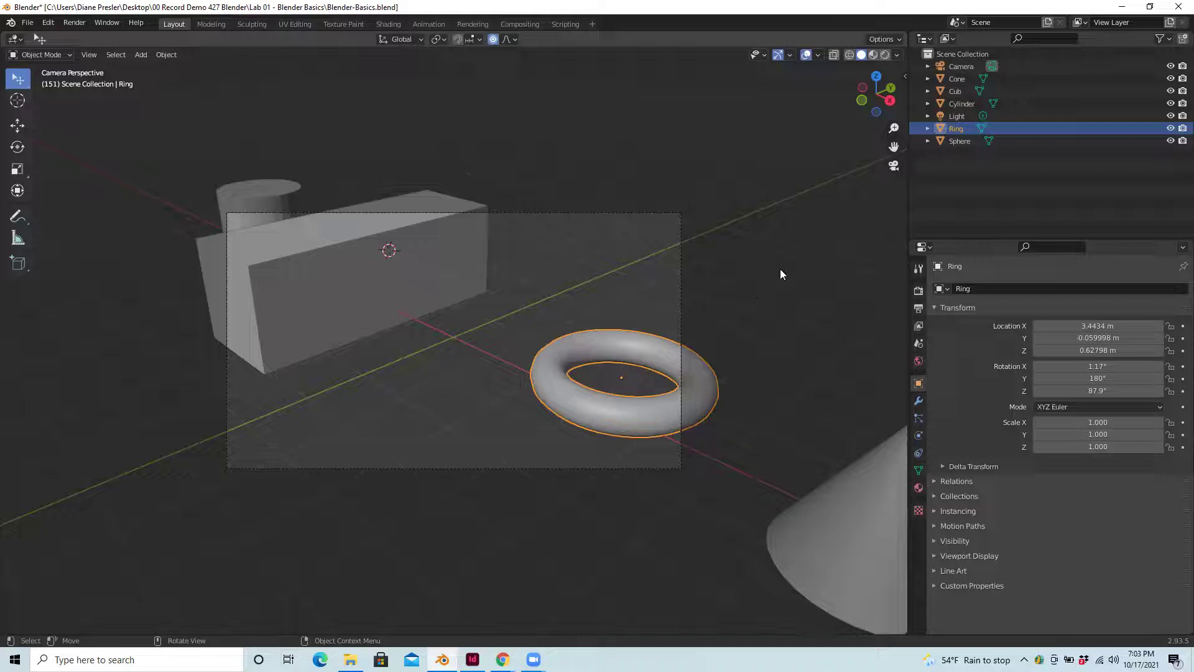
click(894, 165)
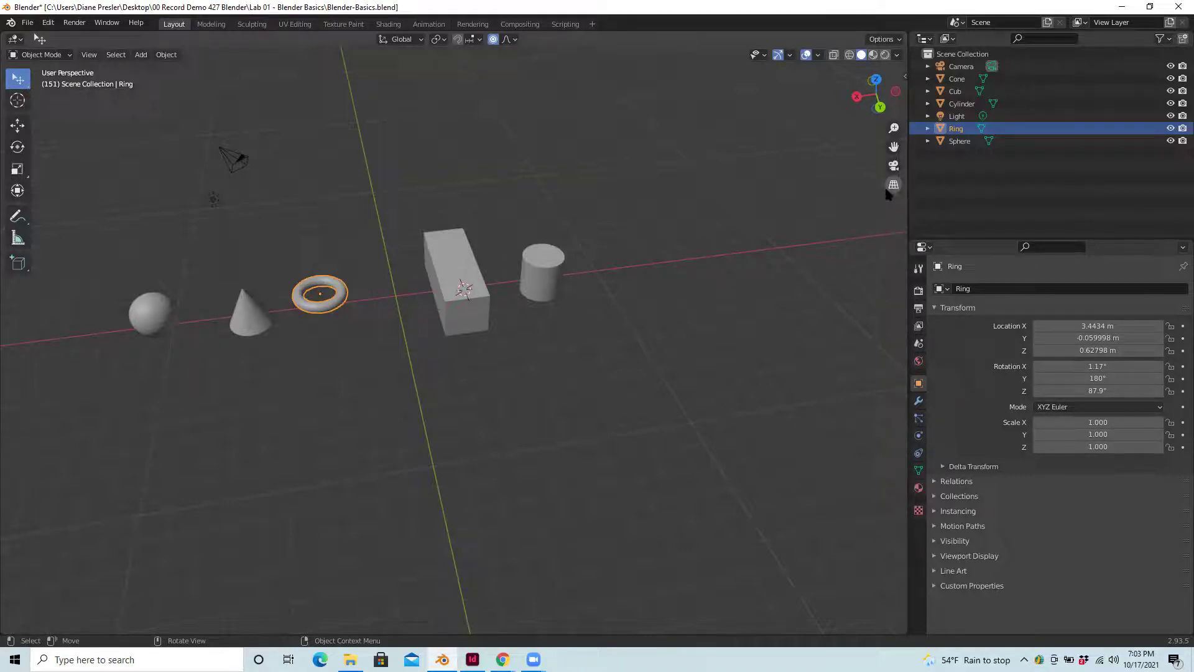
click(894, 185)
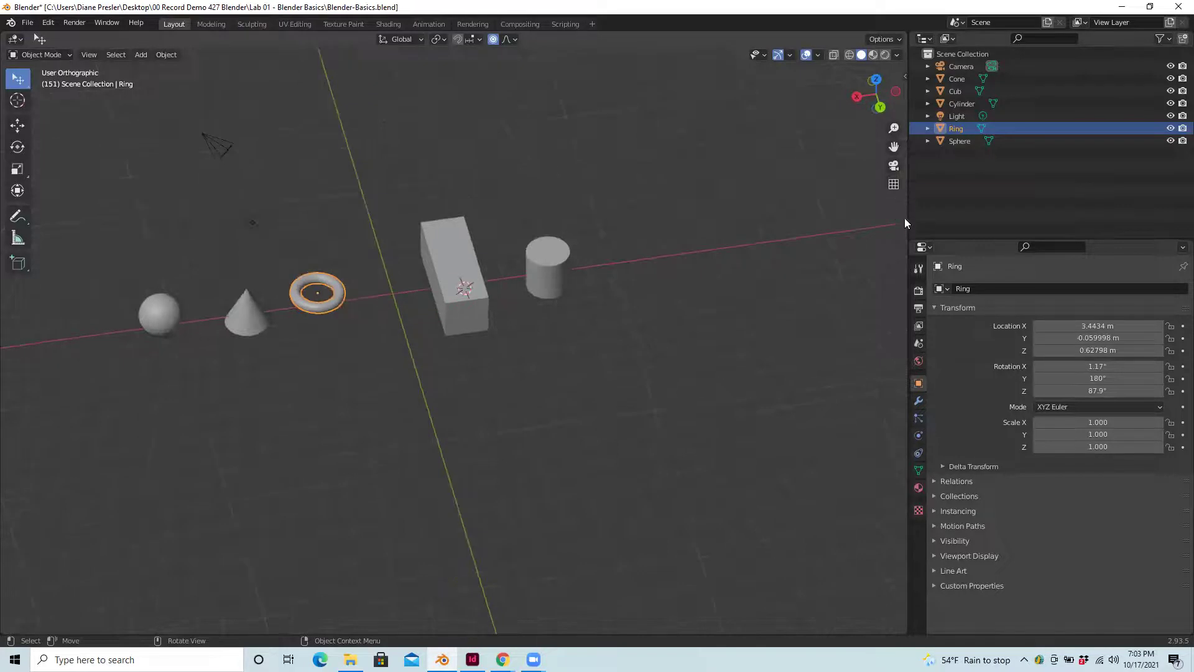
click(895, 188)
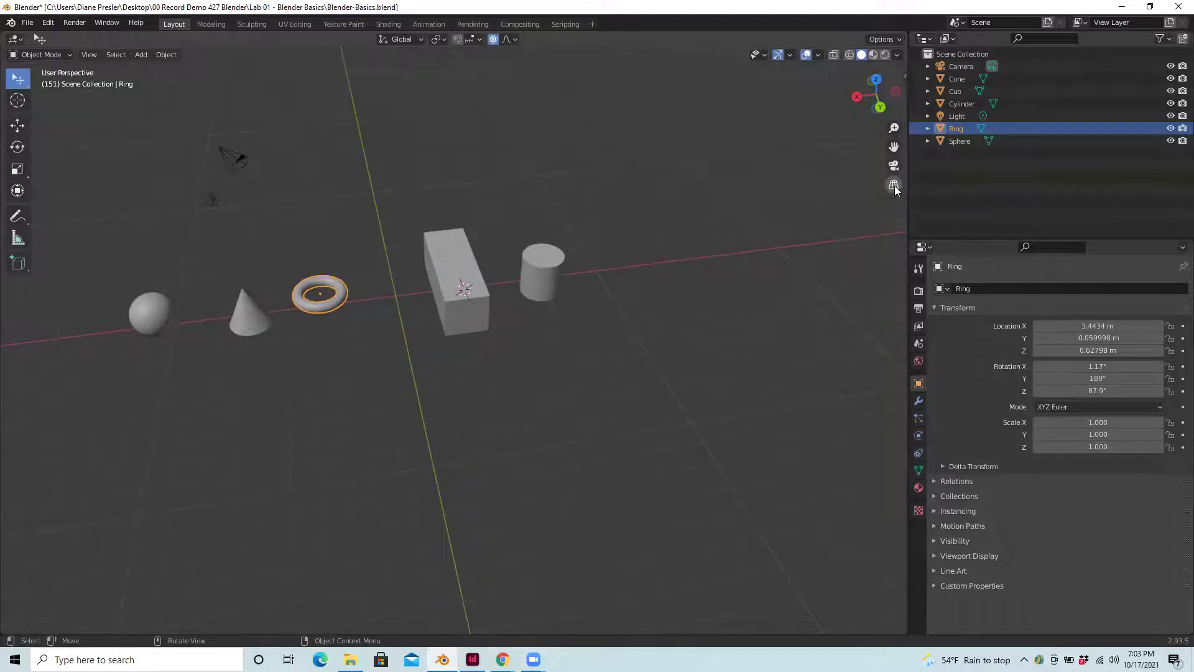
click(894, 186)
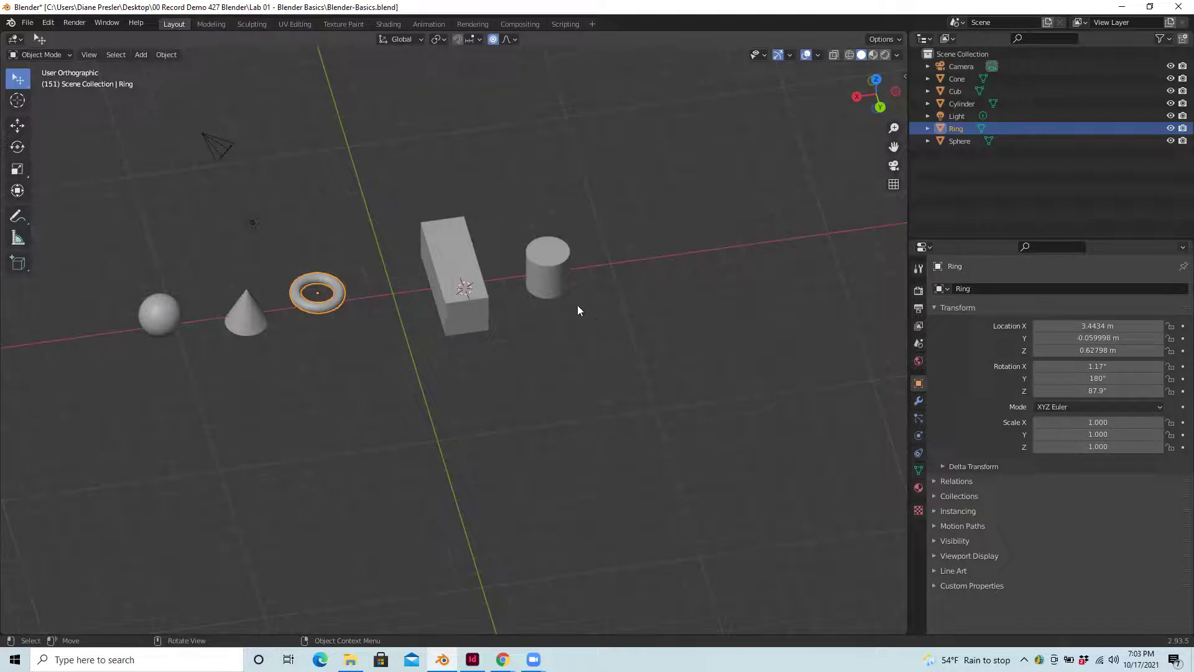
click(894, 187)
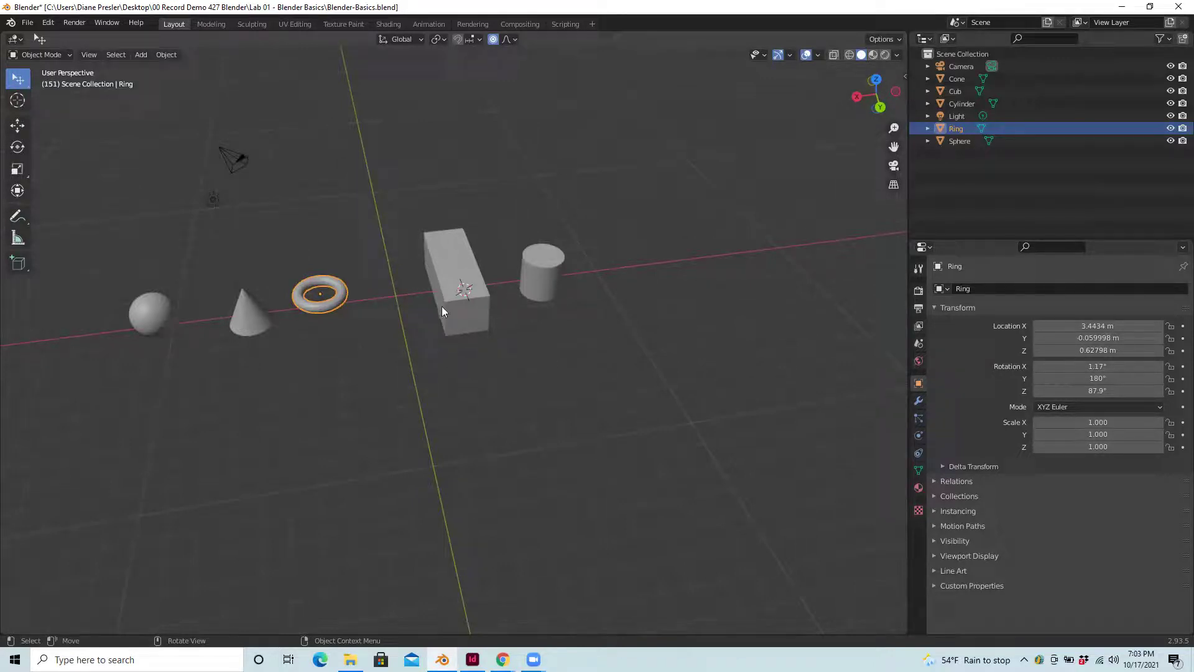
click(894, 185)
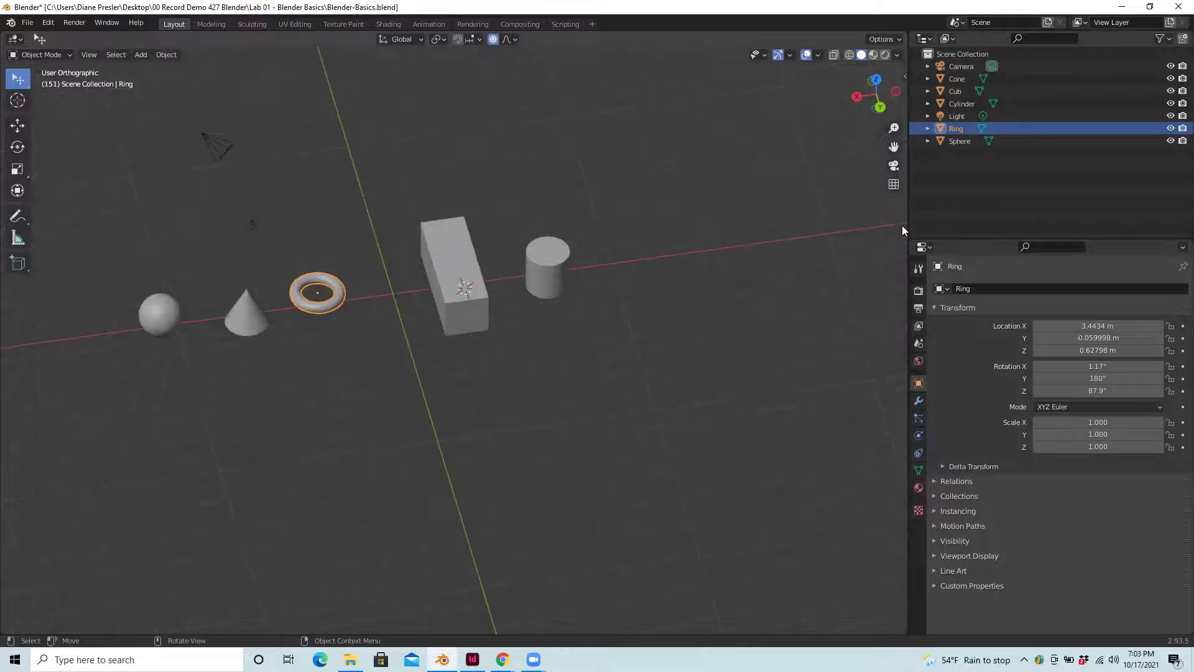
click(894, 185)
click(894, 186)
click(894, 184)
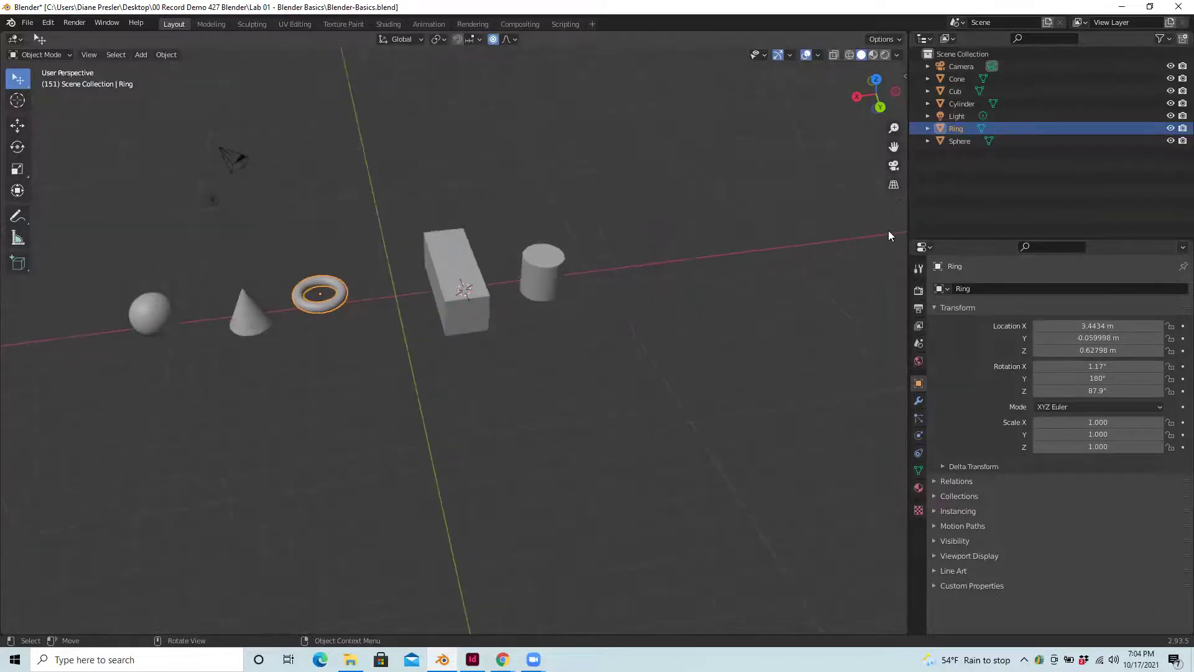
click(894, 185)
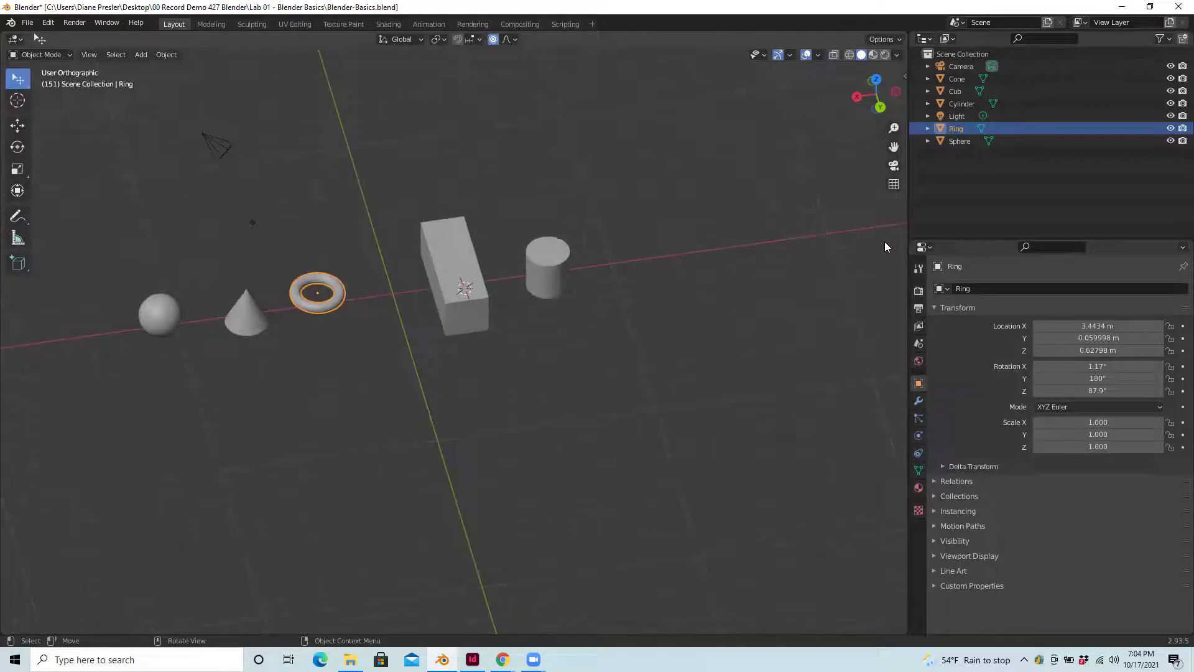
click(894, 185)
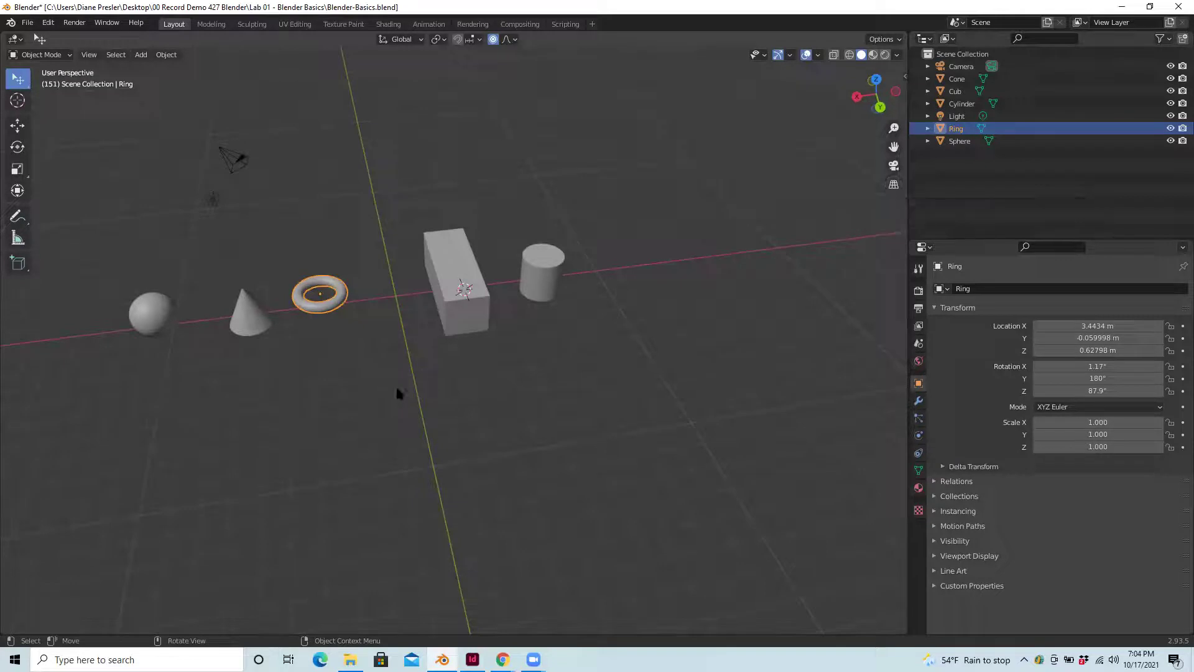
Orbit to a higher angle, then pan the view right and down.
mouse_move(400, 395)
middle_down()
mouse_move(387, 408)
mouse_move(428, 382)
mouse_move(435, 361)
mouse_move(421, 346)
mouse_move(419, 386)
middle_up()
drag(895, 147, 1024, 163)
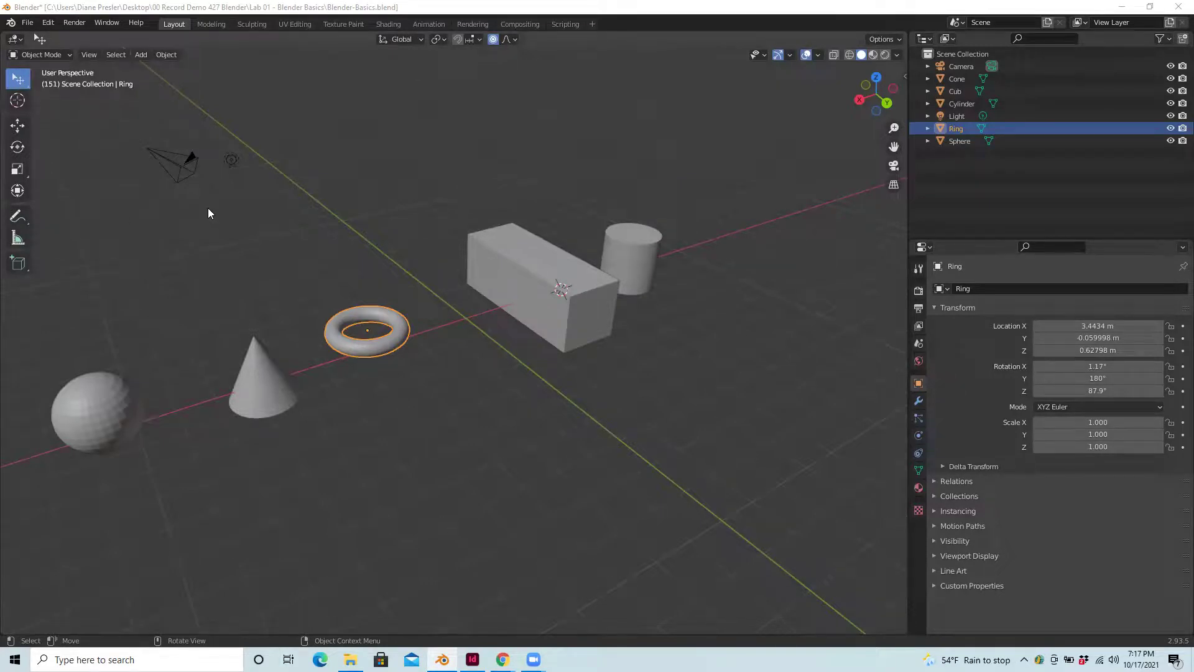
click(533, 261)
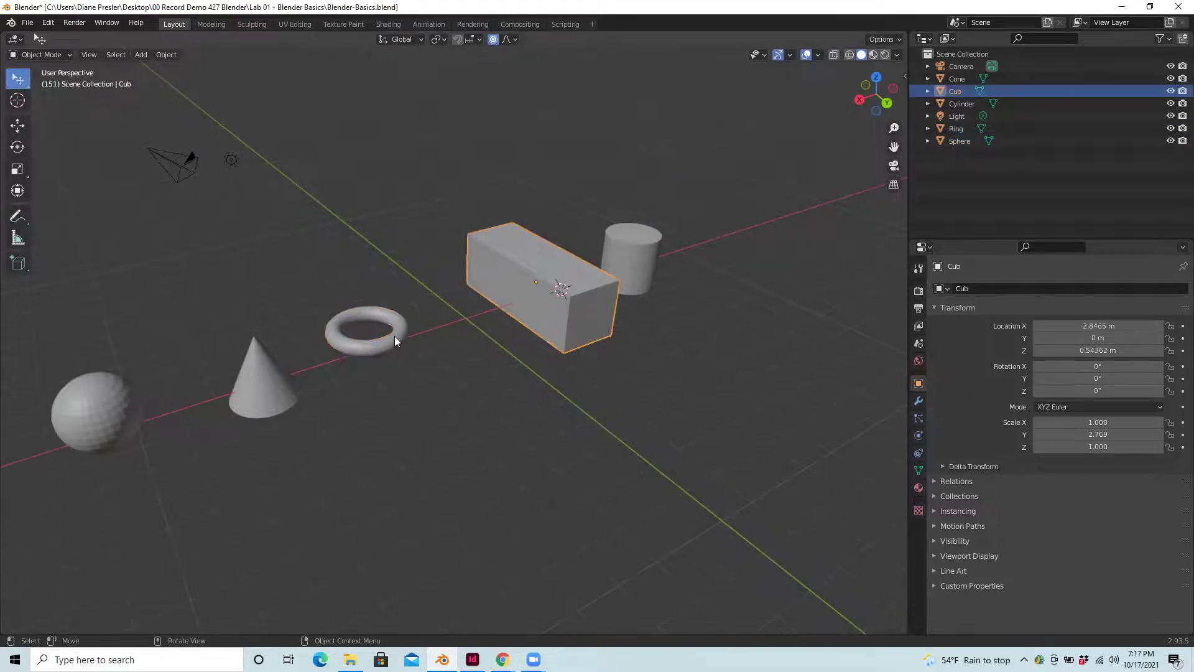
click(395, 335)
click(263, 382)
shift+click(384, 344)
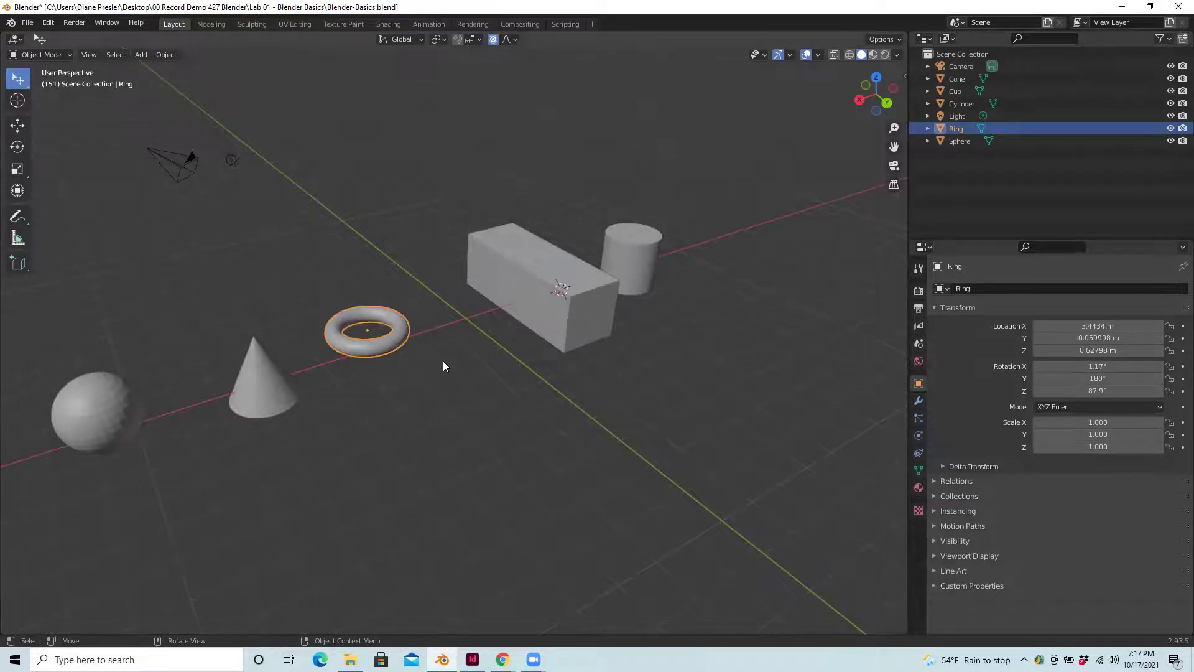
shift+click(520, 283)
shift+click(627, 257)
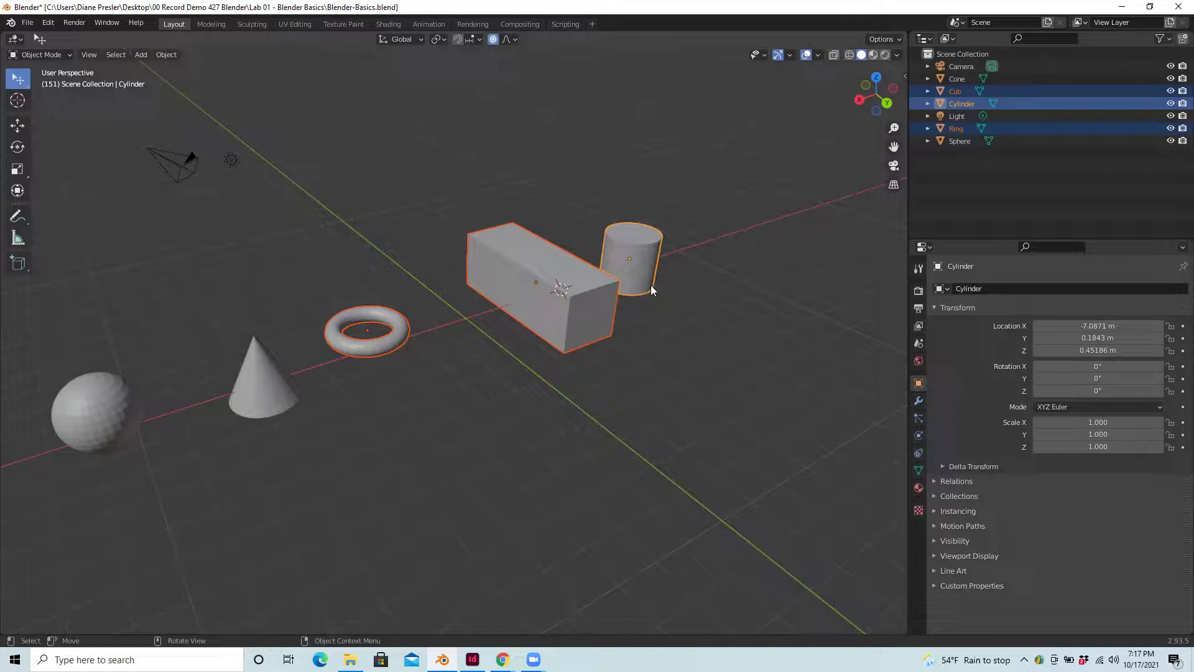
shift+click(266, 381)
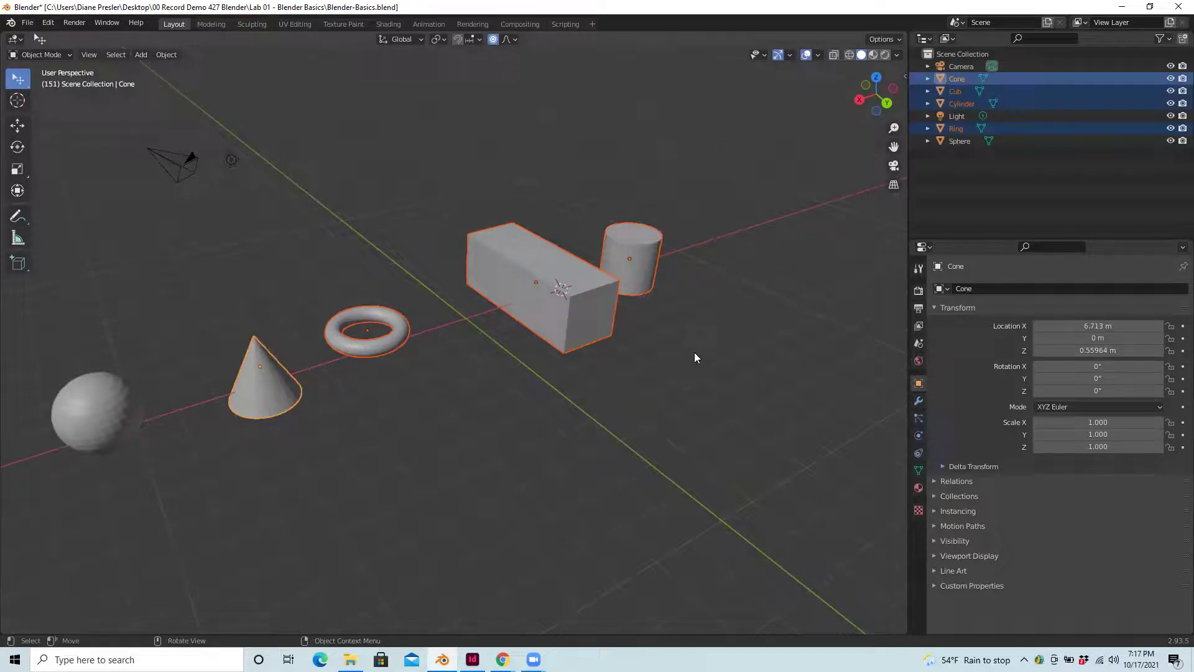
click(393, 169)
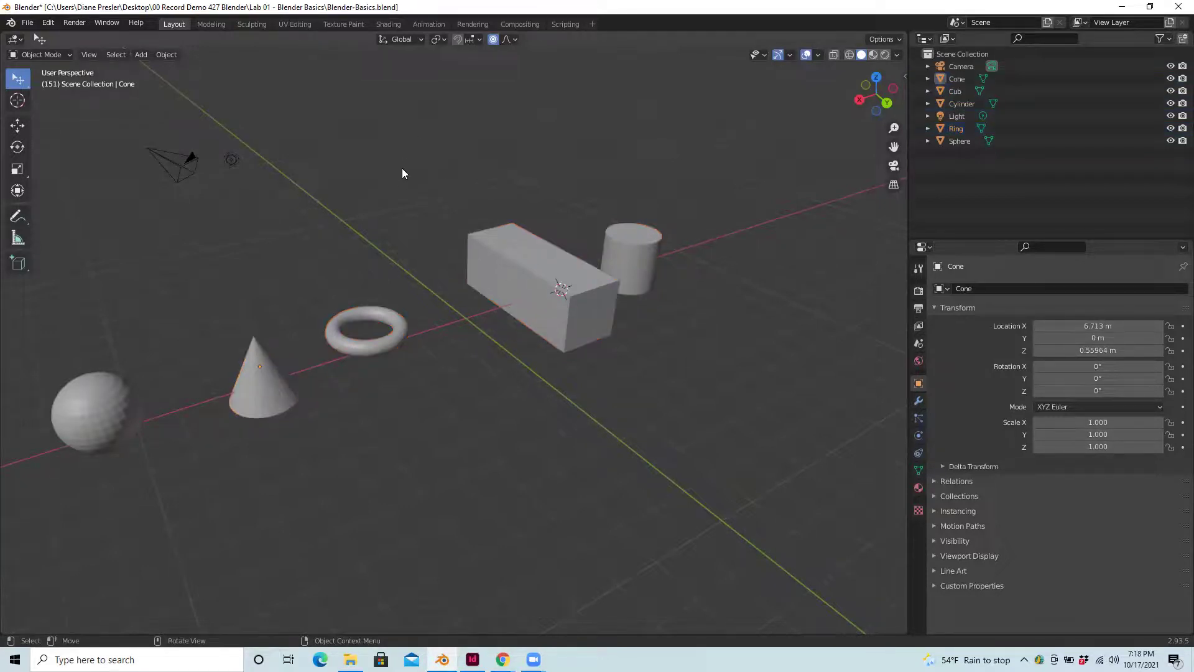
click(247, 380)
shift+click(355, 351)
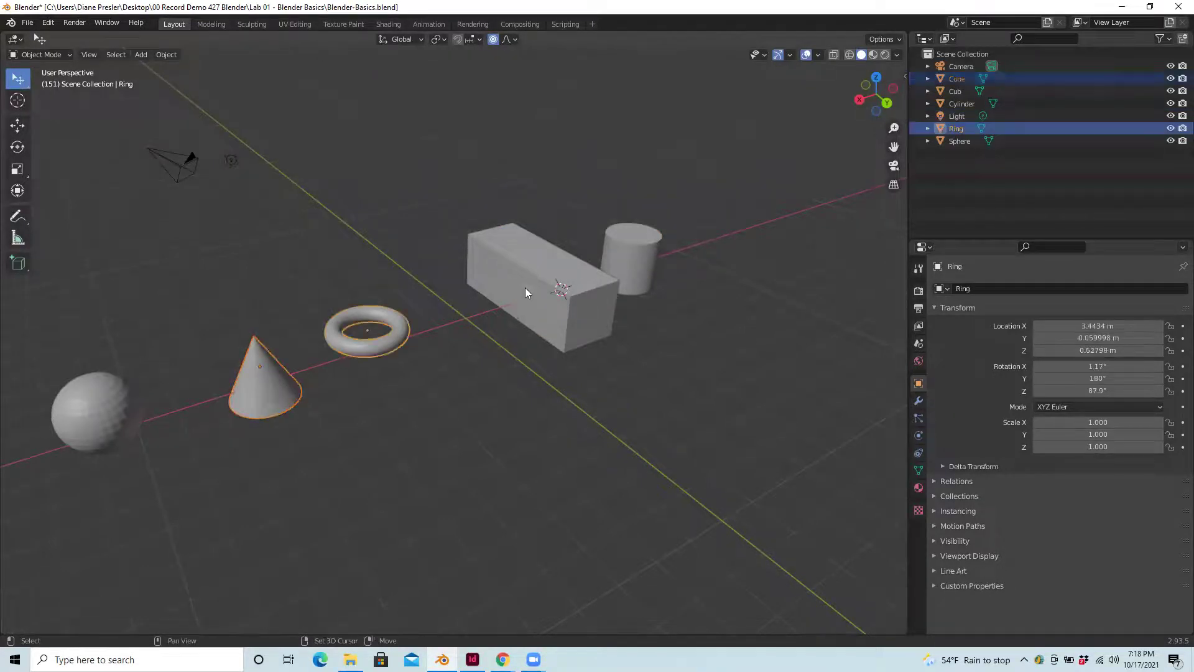
shift+click(551, 283)
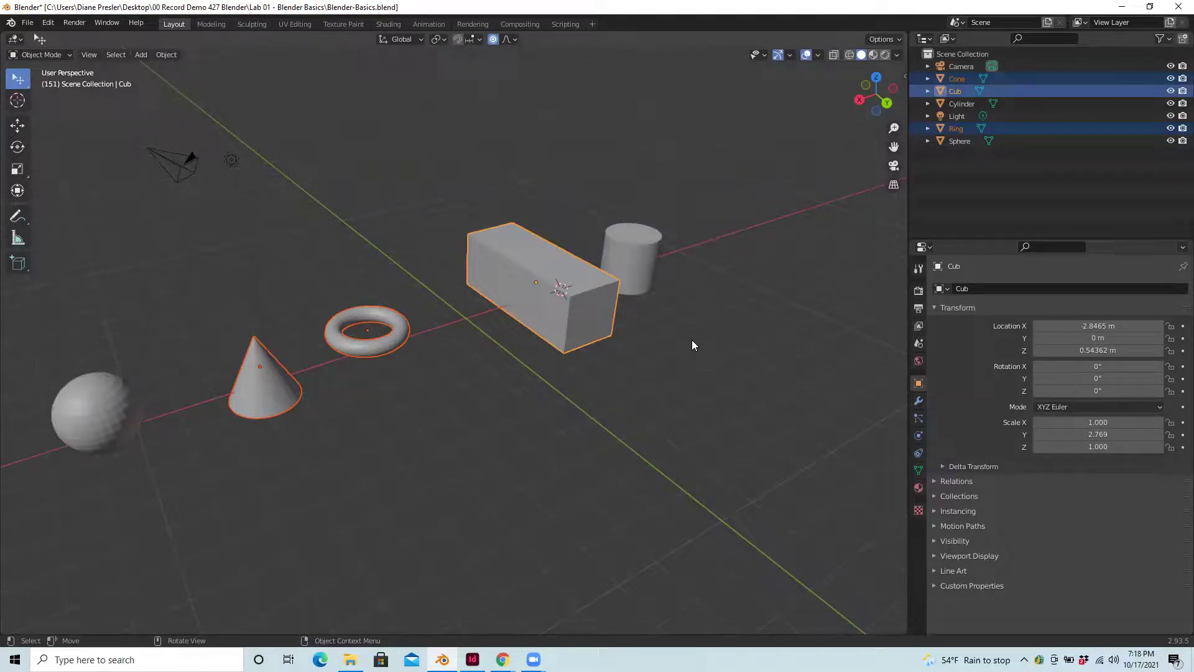
click(693, 346)
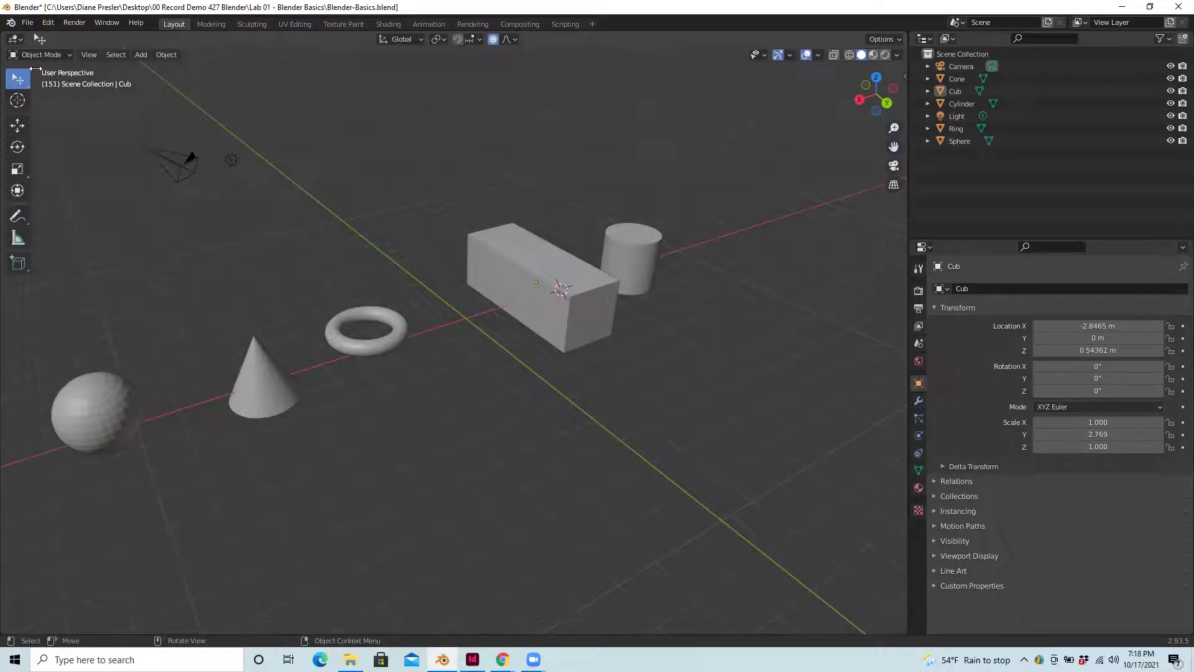
click(89, 55)
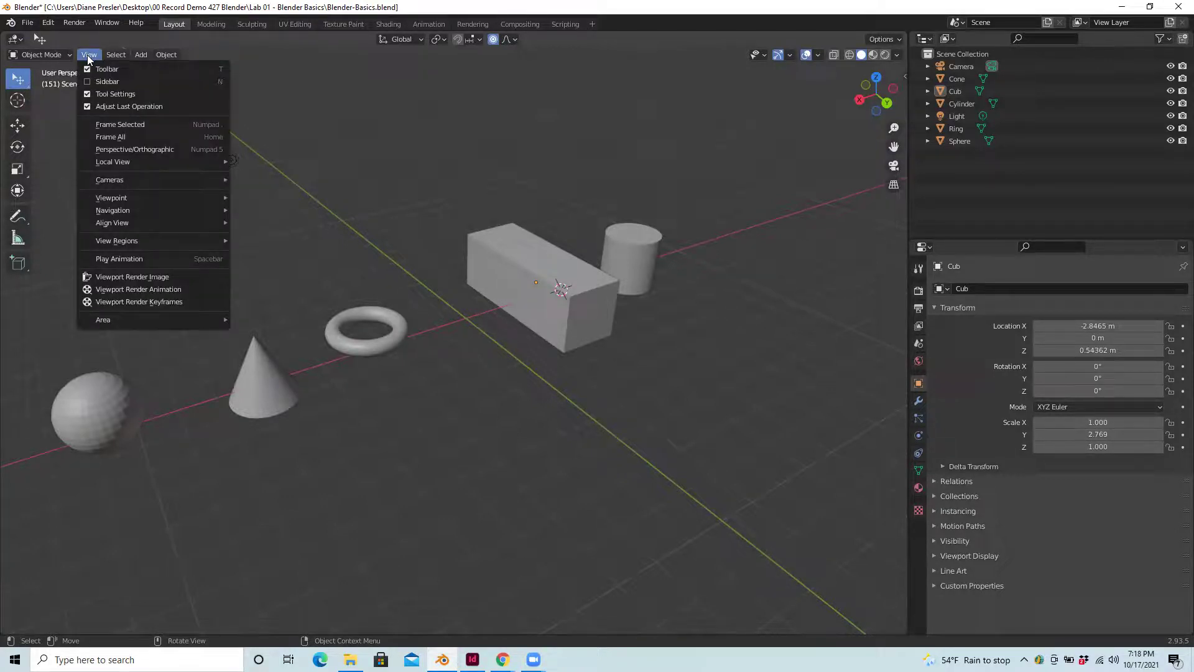
mouse_move(115, 57)
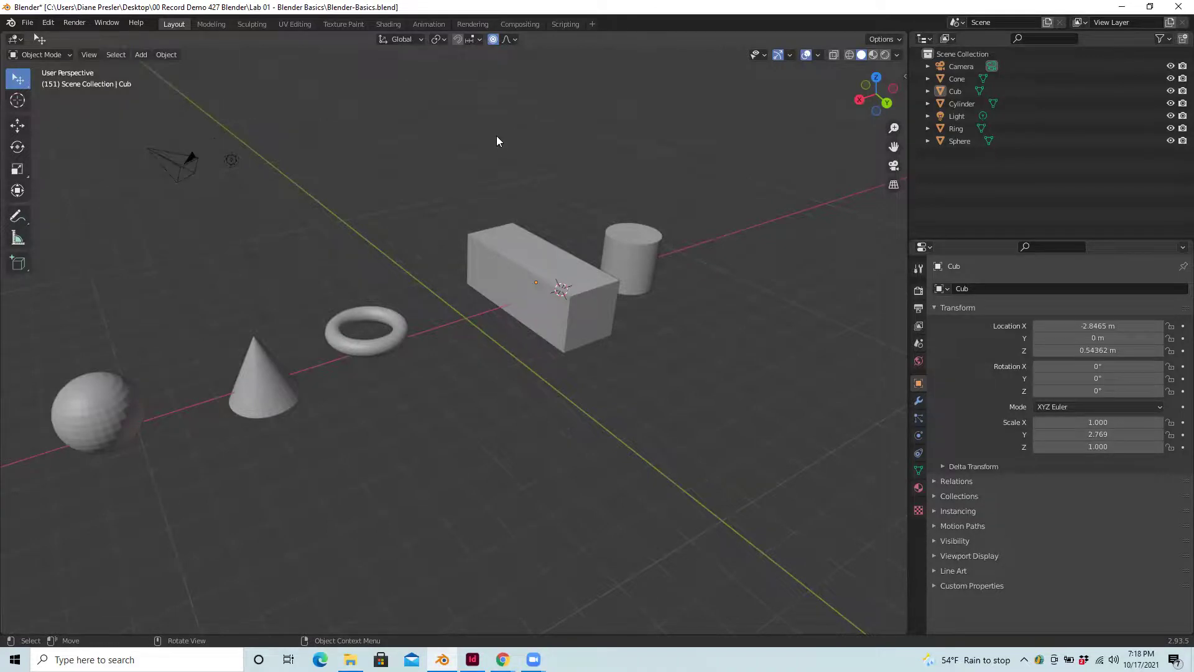
key(a)
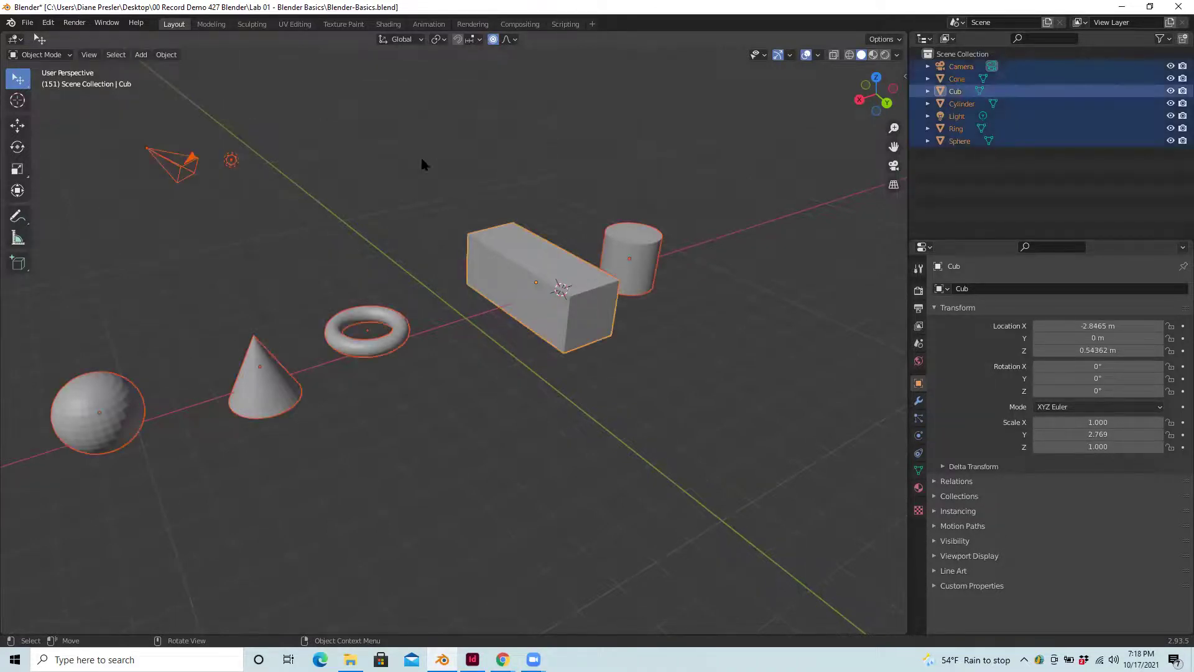
key(alt+a)
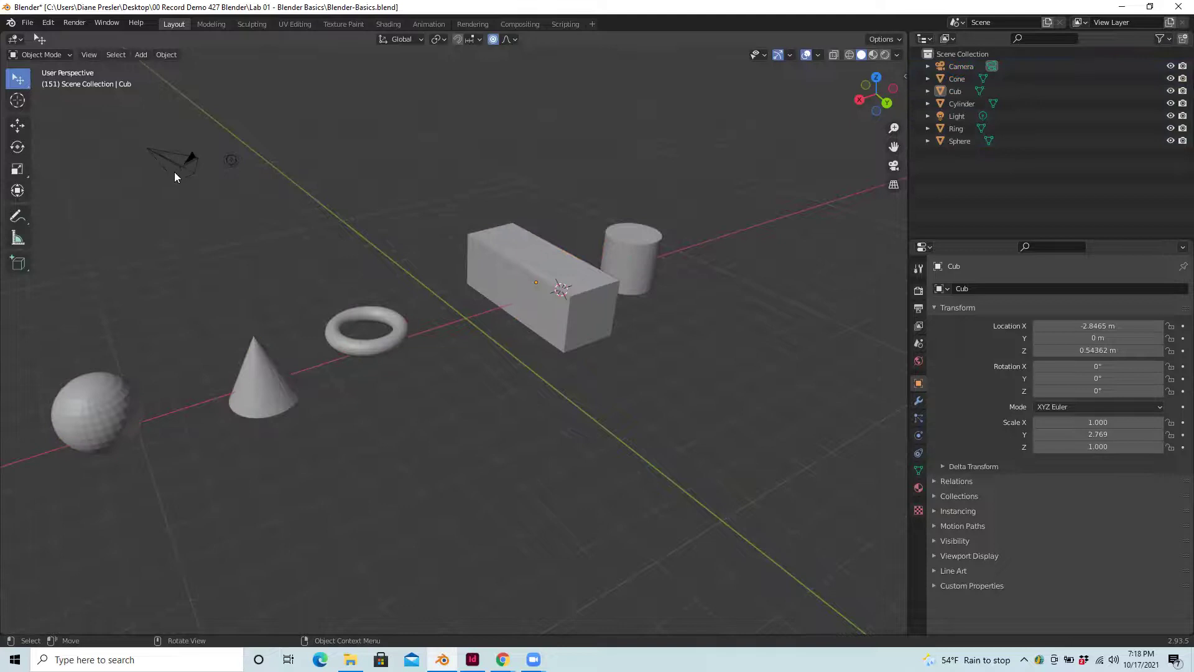
click(120, 59)
With the Move tool, drag the long Cub box along X toward the ring, to about -1.09 m.
click(526, 254)
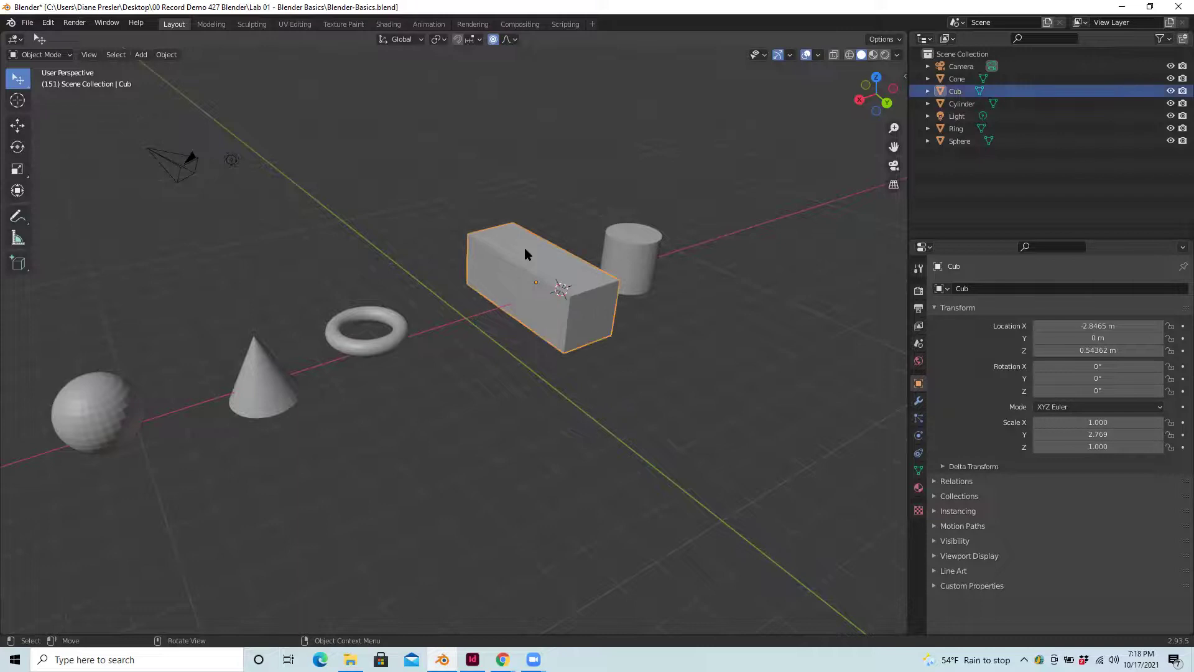
click(17, 127)
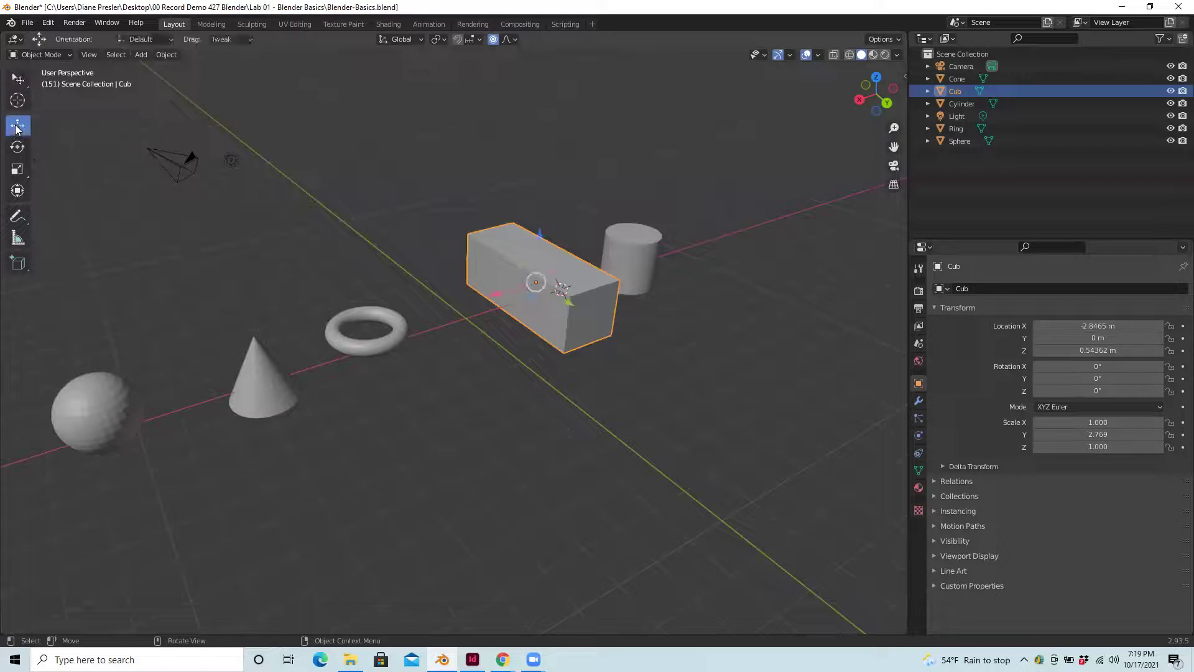
click(398, 320)
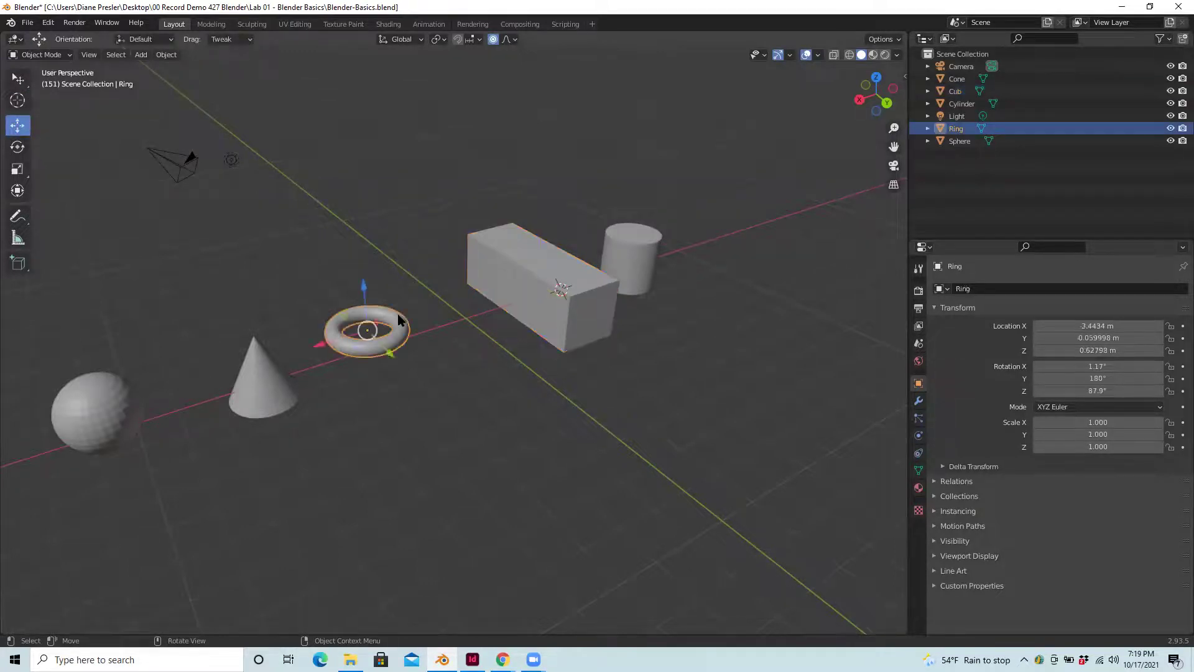
click(523, 258)
shift+click(633, 237)
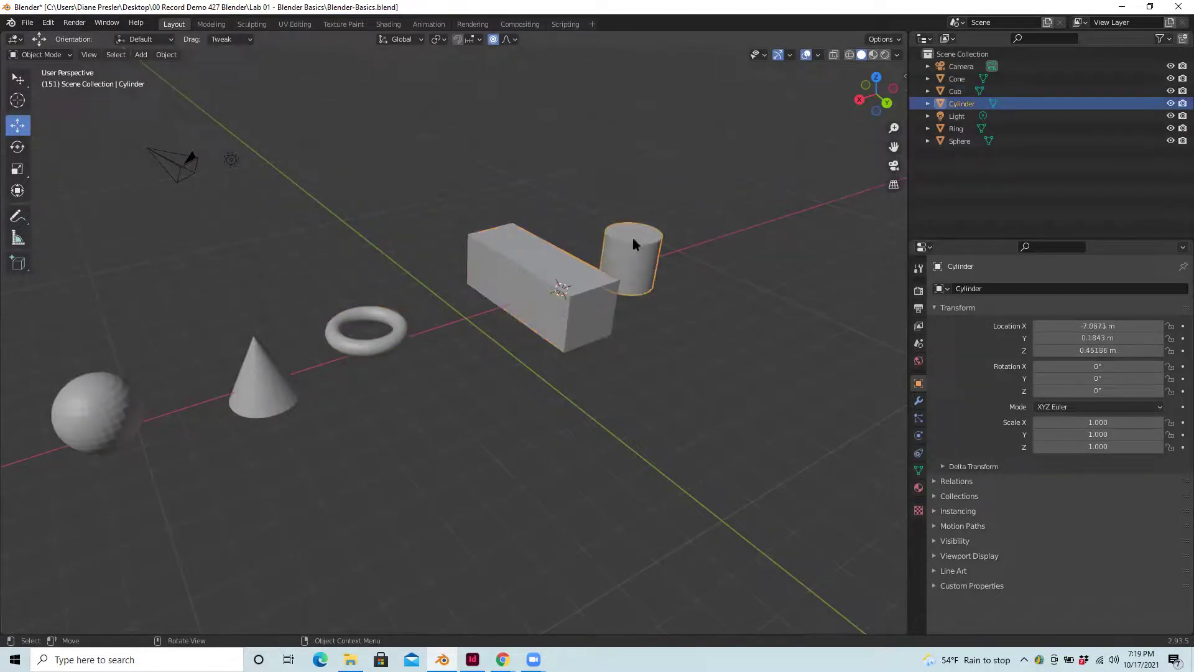
click(498, 270)
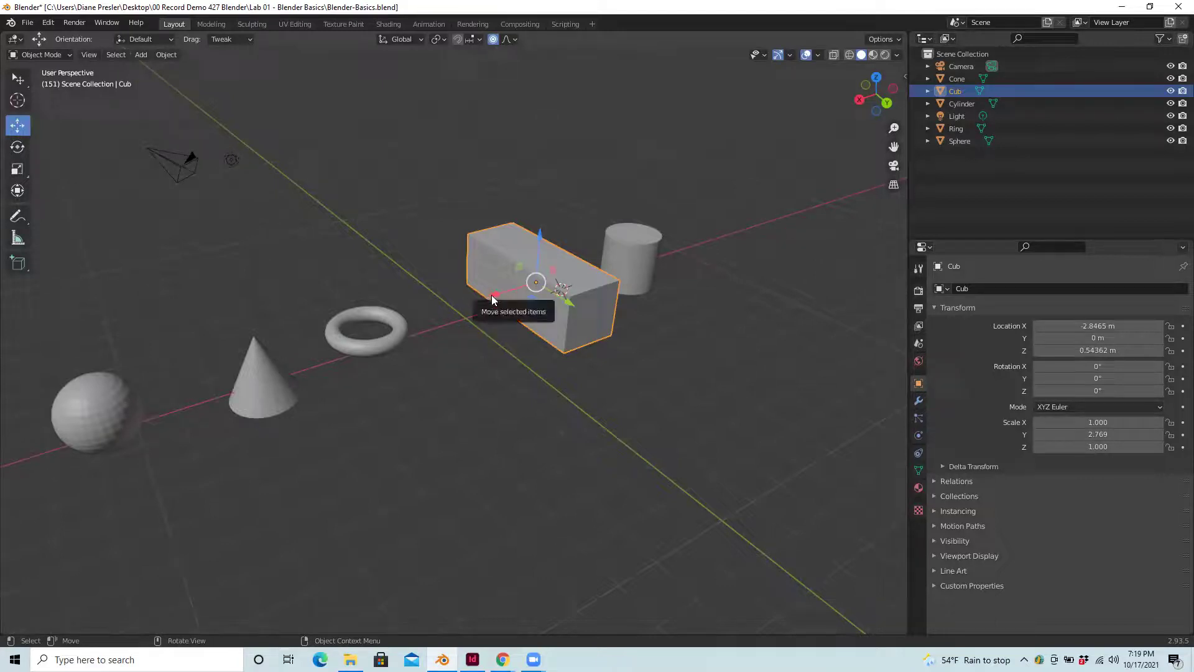
drag(485, 296, 455, 304)
Slide the Cylinder along X, then move the Ring to Y -2.2673 m and Z -2.4335 m.
click(652, 262)
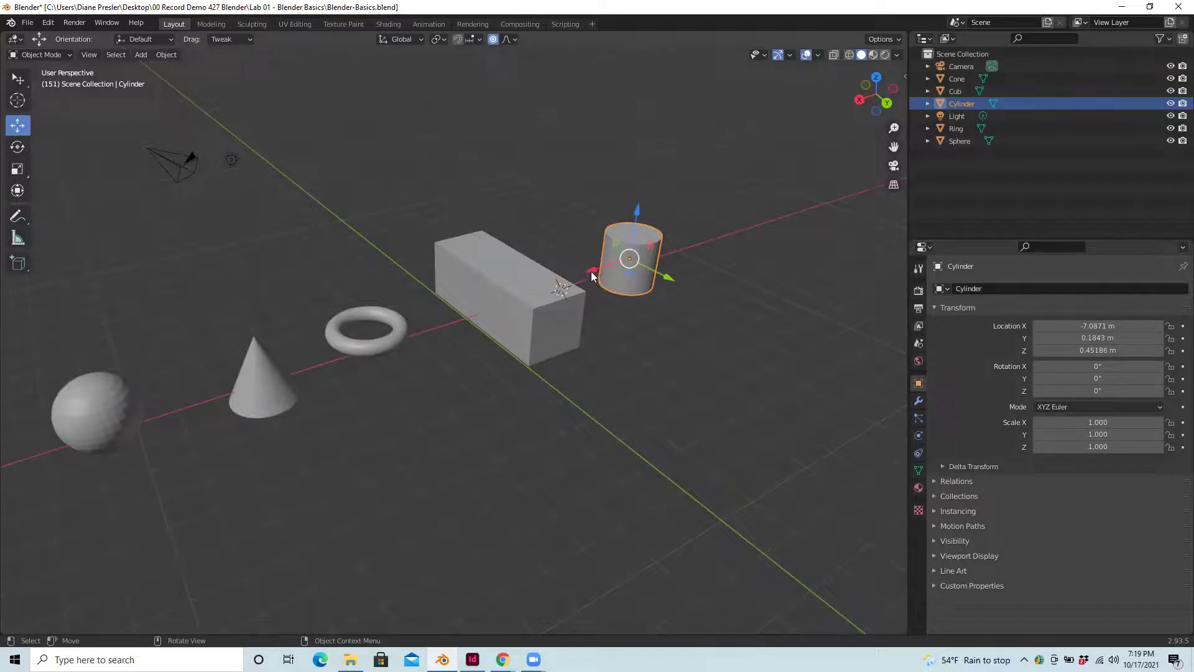
mouse_move(592, 276)
mouse_down()
mouse_move(608, 266)
mouse_move(595, 271)
mouse_up()
click(384, 345)
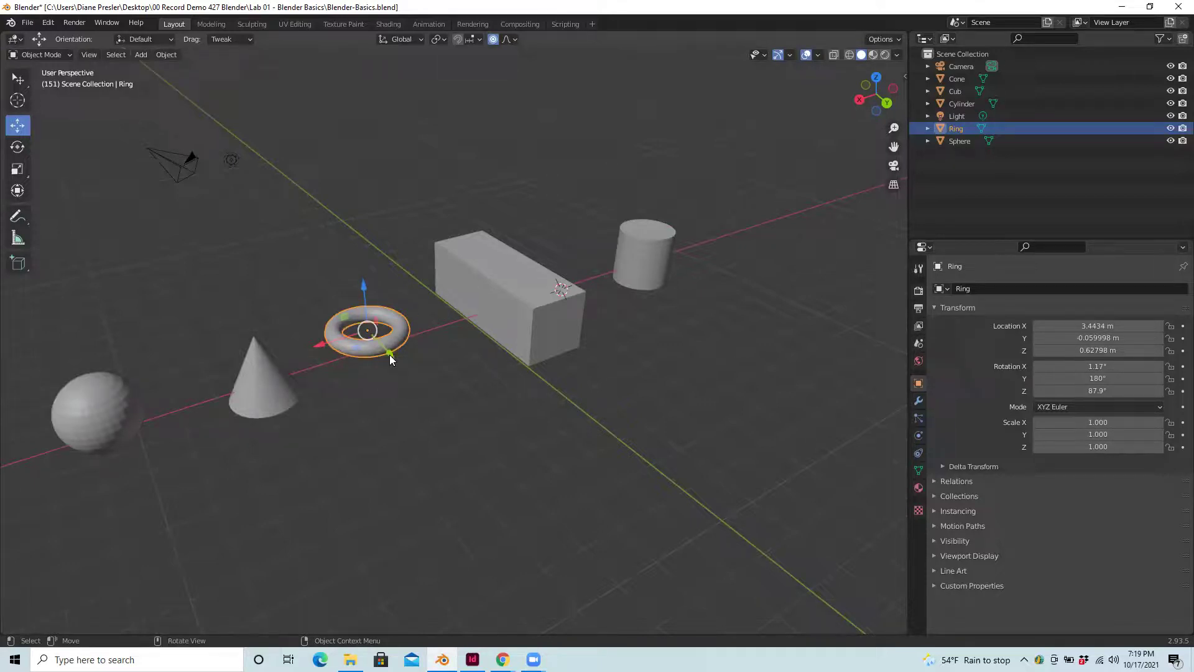
drag(390, 354, 377, 332)
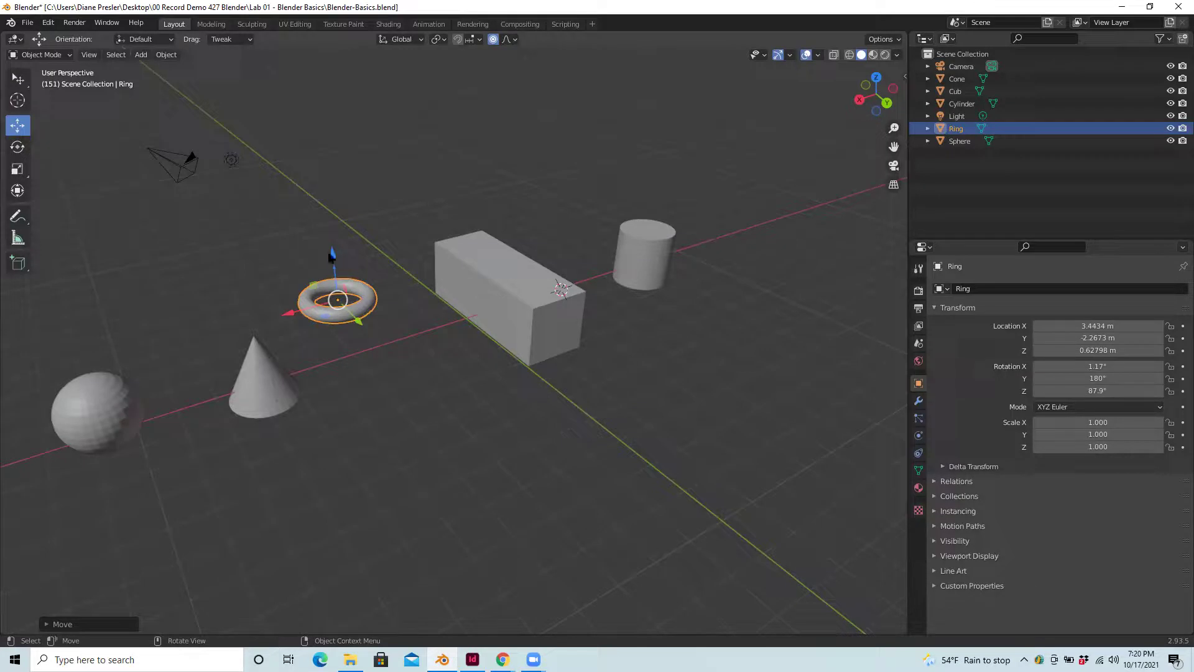
drag(331, 244, 409, 328)
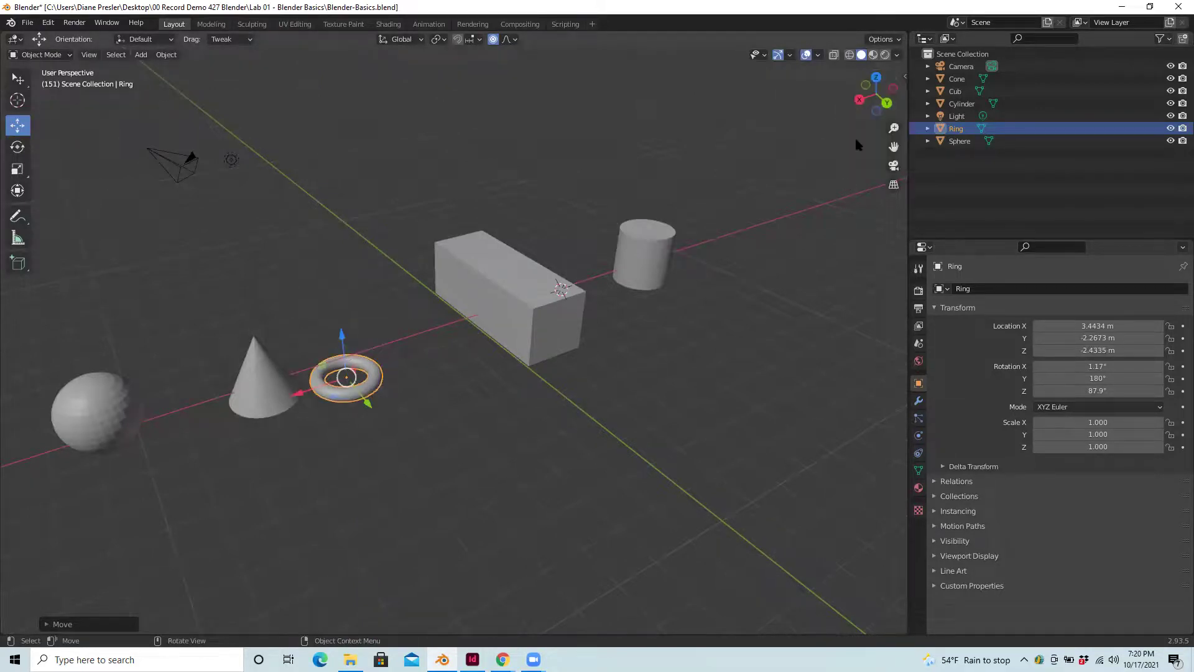
Working in right and back orthographic views, raise the Ring to Z -0.15986 m.
click(859, 100)
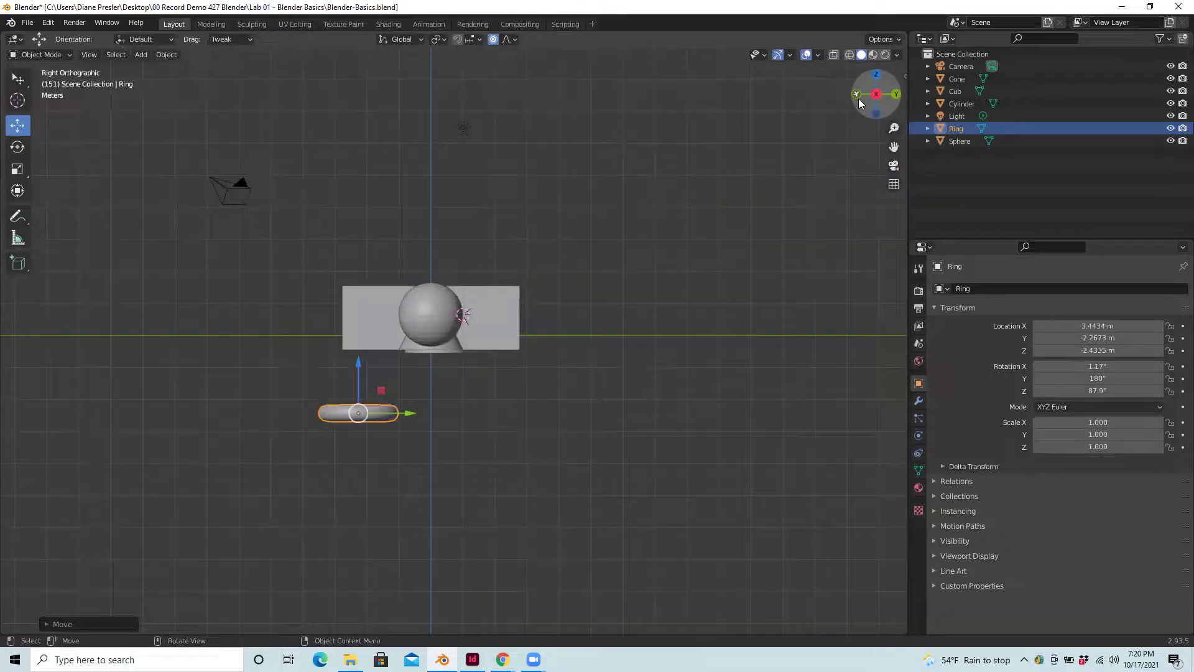
click(896, 94)
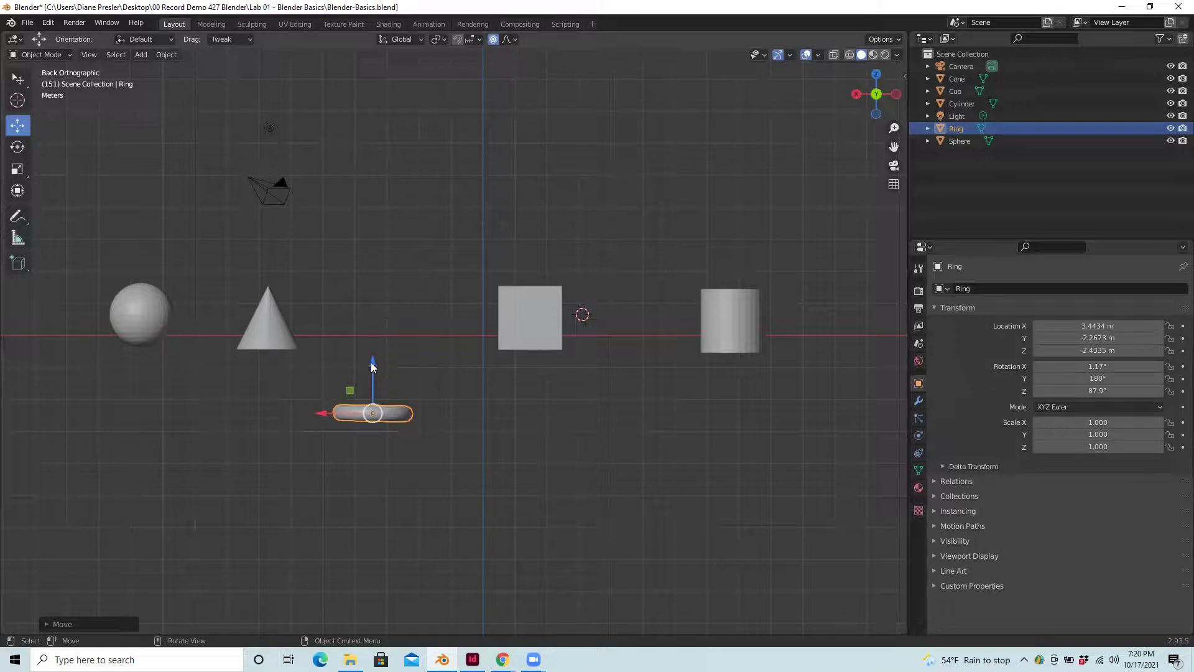
drag(372, 365, 426, 287)
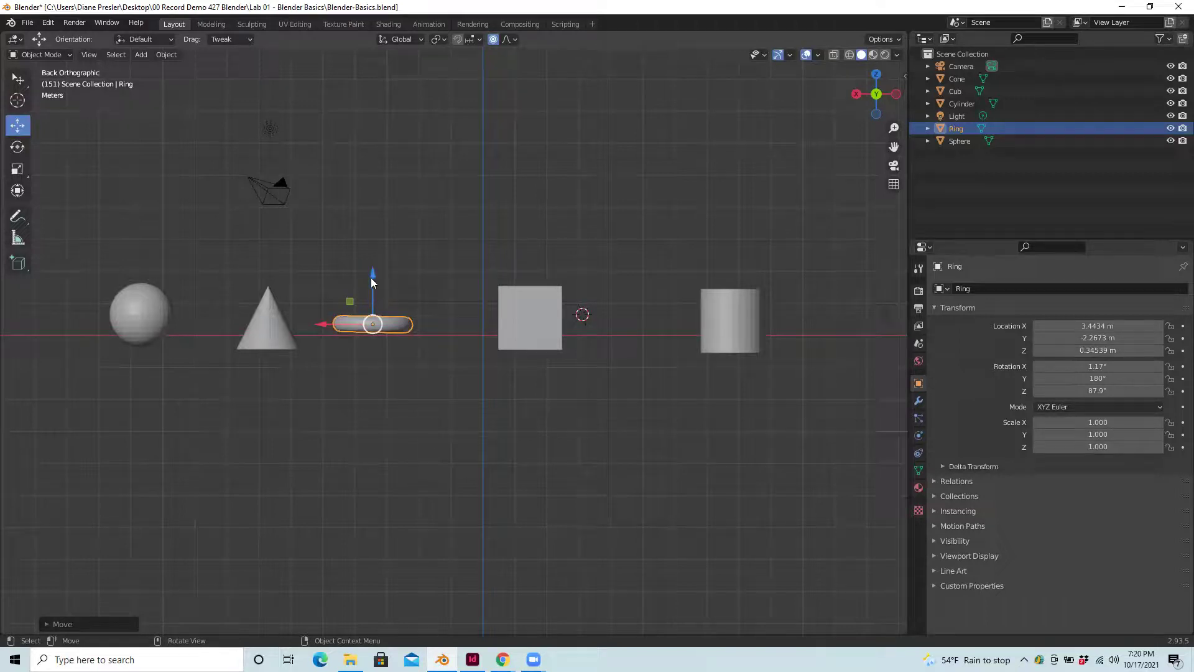
drag(373, 275, 375, 286)
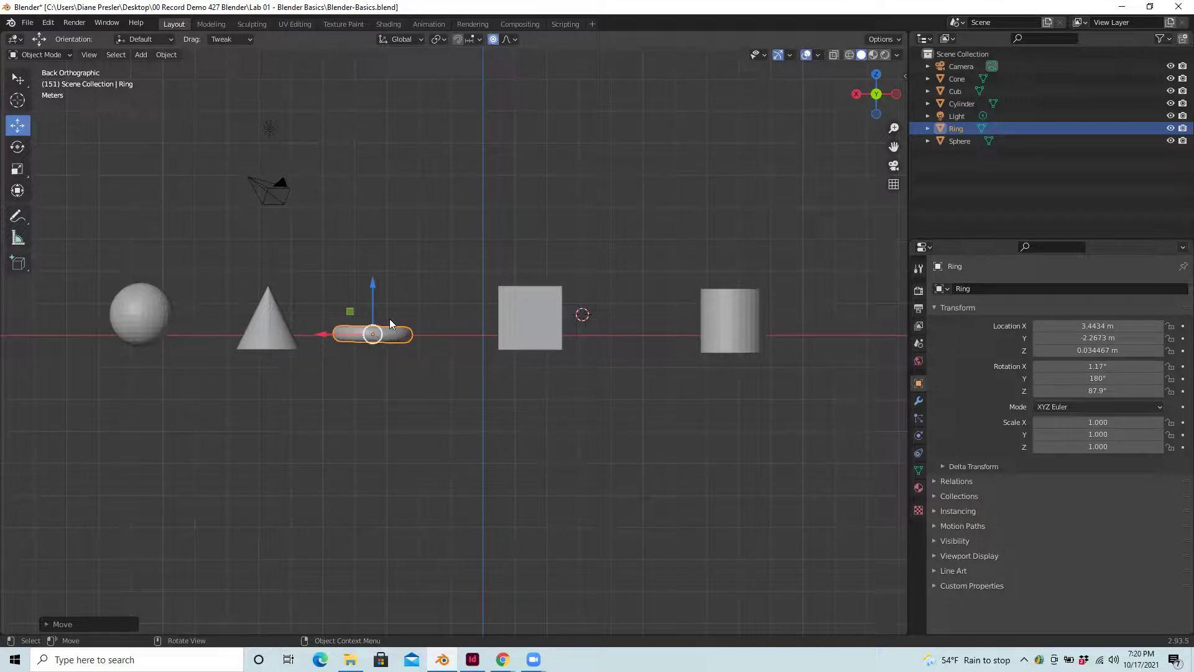
drag(373, 288, 375, 292)
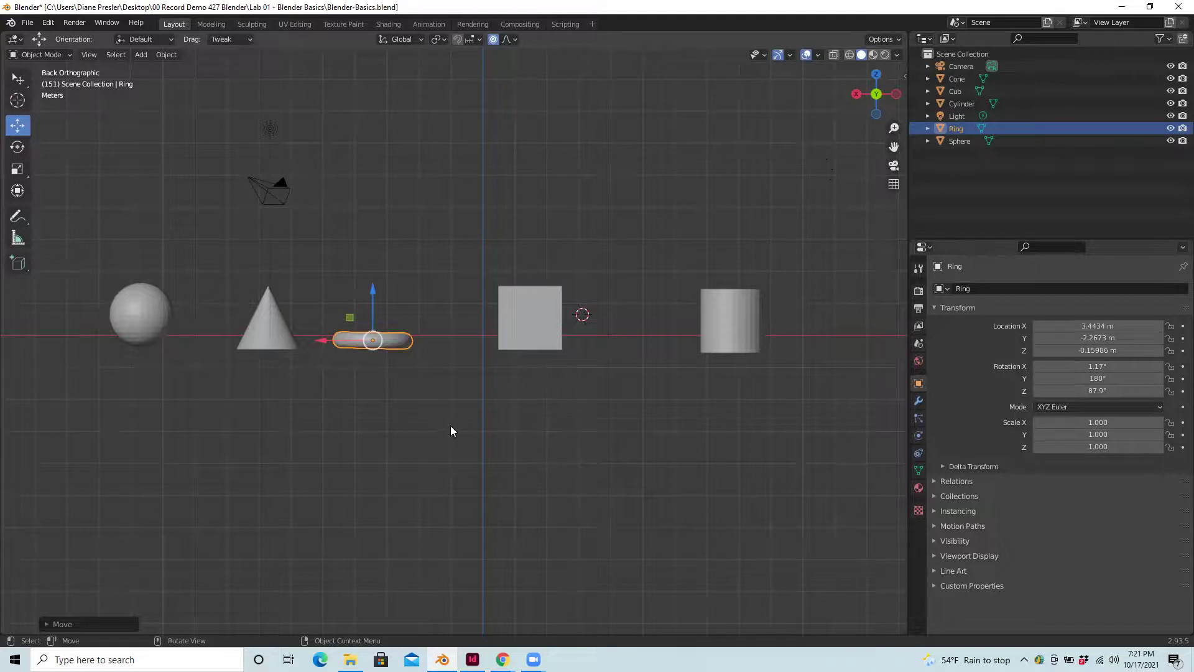
middle_drag(450, 429, 503, 473)
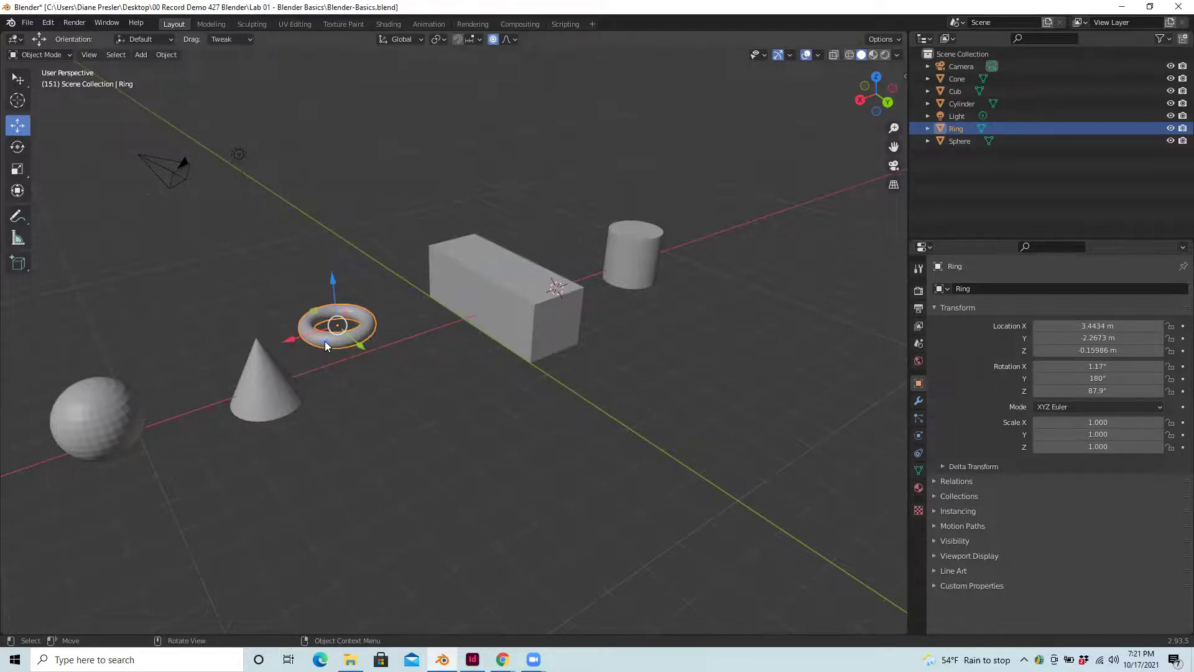
Move the Ring freely to X 0.74331 m, Y 2.2612 m, in front of the box.
mouse_move(326, 344)
mouse_down()
mouse_move(328, 332)
mouse_move(297, 330)
mouse_move(289, 359)
mouse_move(356, 318)
mouse_move(364, 347)
mouse_move(300, 335)
mouse_move(369, 348)
mouse_move(297, 336)
mouse_move(342, 333)
mouse_move(304, 348)
mouse_move(391, 323)
mouse_move(311, 348)
mouse_move(337, 261)
mouse_move(324, 358)
mouse_move(386, 327)
mouse_move(313, 363)
mouse_move(373, 349)
mouse_move(351, 218)
mouse_move(355, 363)
mouse_move(325, 343)
mouse_move(331, 361)
mouse_up()
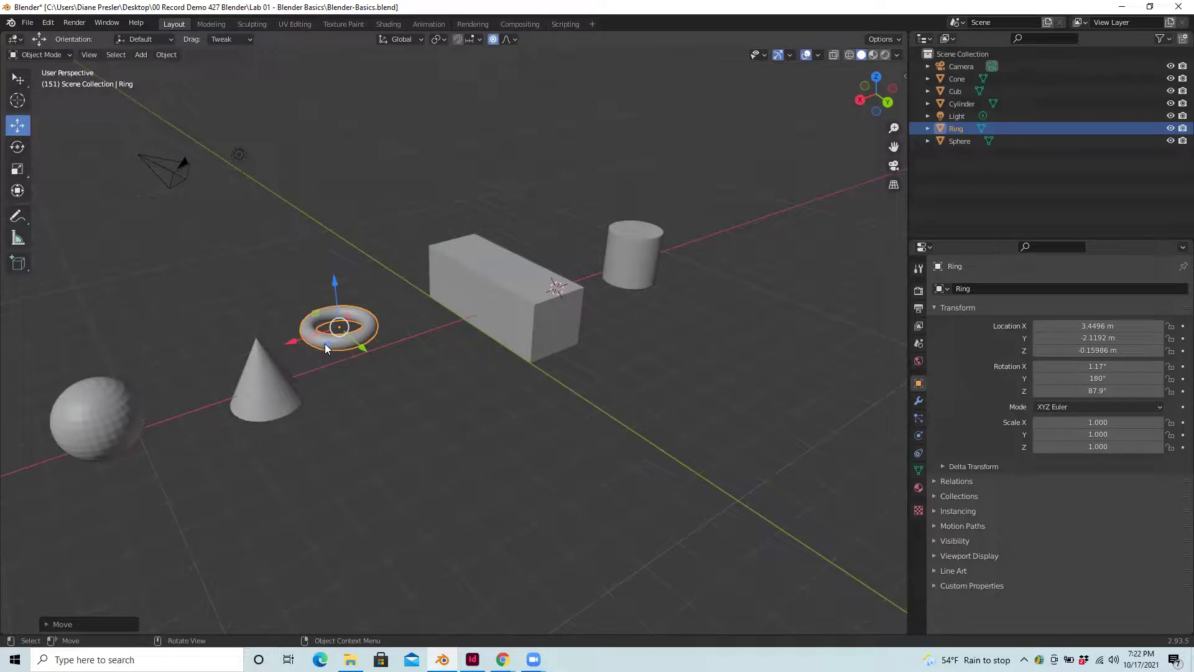
mouse_move(327, 343)
mouse_down()
mouse_move(340, 344)
mouse_move(323, 314)
mouse_move(299, 358)
mouse_move(364, 395)
mouse_move(369, 371)
mouse_move(446, 407)
mouse_move(389, 326)
mouse_move(279, 371)
mouse_move(401, 325)
mouse_move(316, 326)
mouse_move(356, 323)
mouse_move(301, 306)
mouse_move(389, 350)
mouse_move(569, 291)
mouse_move(687, 314)
mouse_move(547, 246)
mouse_move(650, 367)
mouse_move(681, 233)
mouse_move(535, 297)
mouse_move(702, 316)
mouse_move(685, 255)
mouse_move(513, 276)
mouse_move(681, 257)
mouse_move(351, 321)
mouse_move(354, 355)
mouse_move(724, 264)
mouse_move(627, 342)
mouse_move(547, 286)
mouse_move(324, 343)
mouse_up()
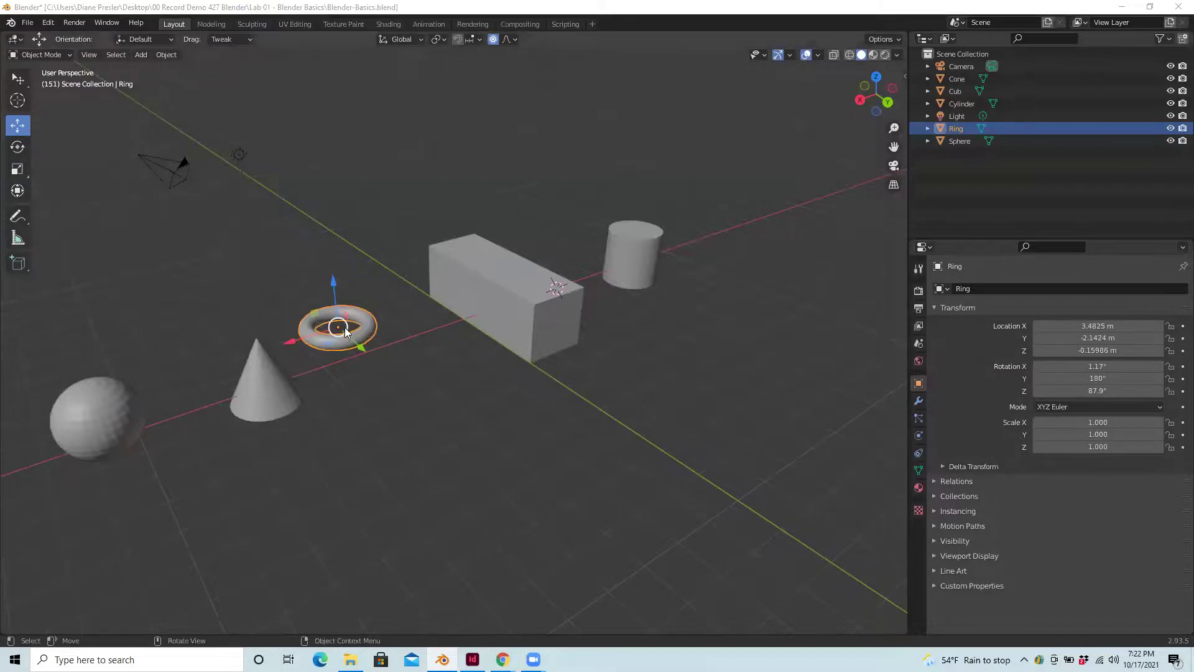
drag(346, 331, 587, 438)
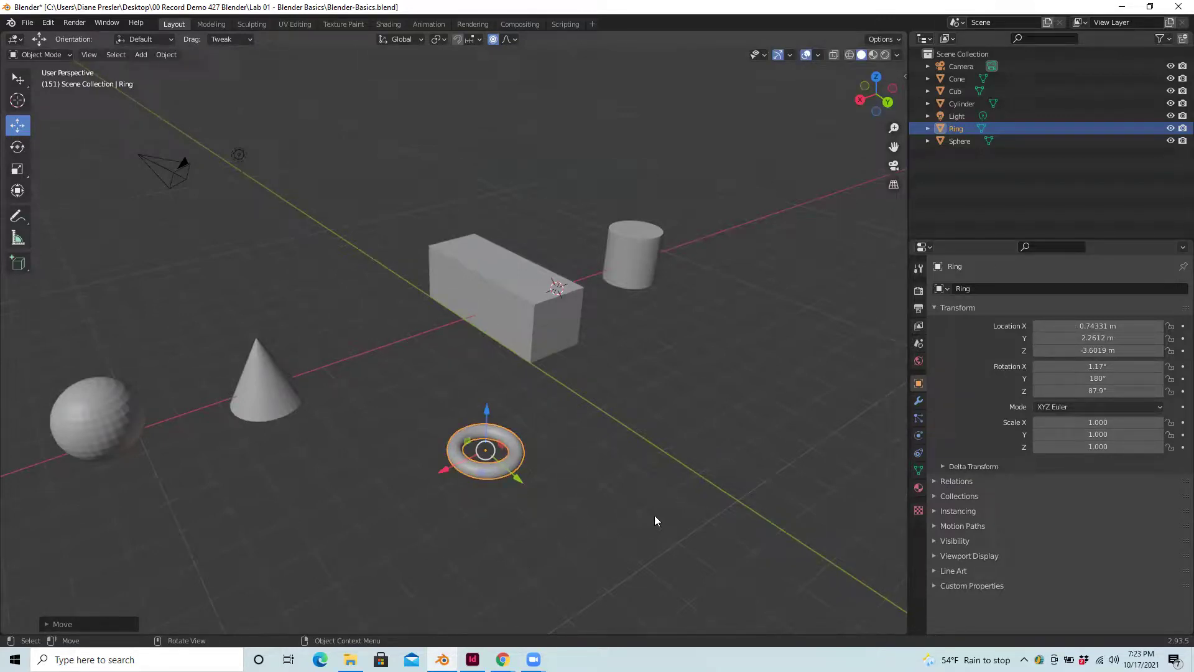
Undo the Ring move and shift the Sphere along Y to 0.31339 m.
key(ctrl+z)
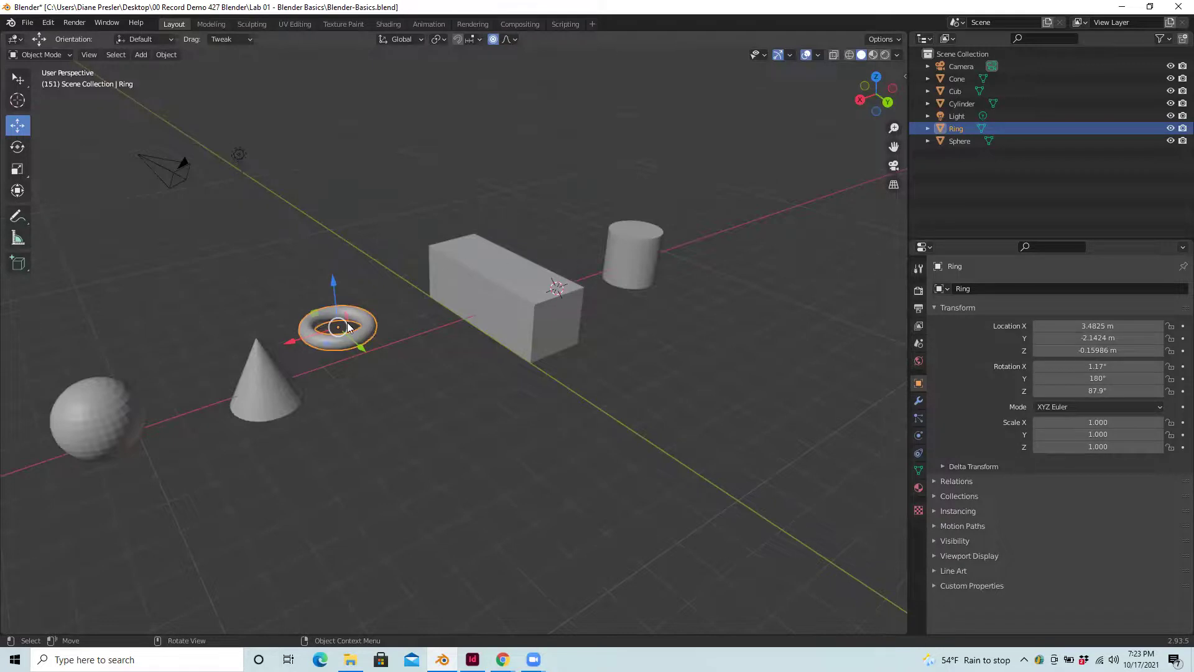
click(110, 421)
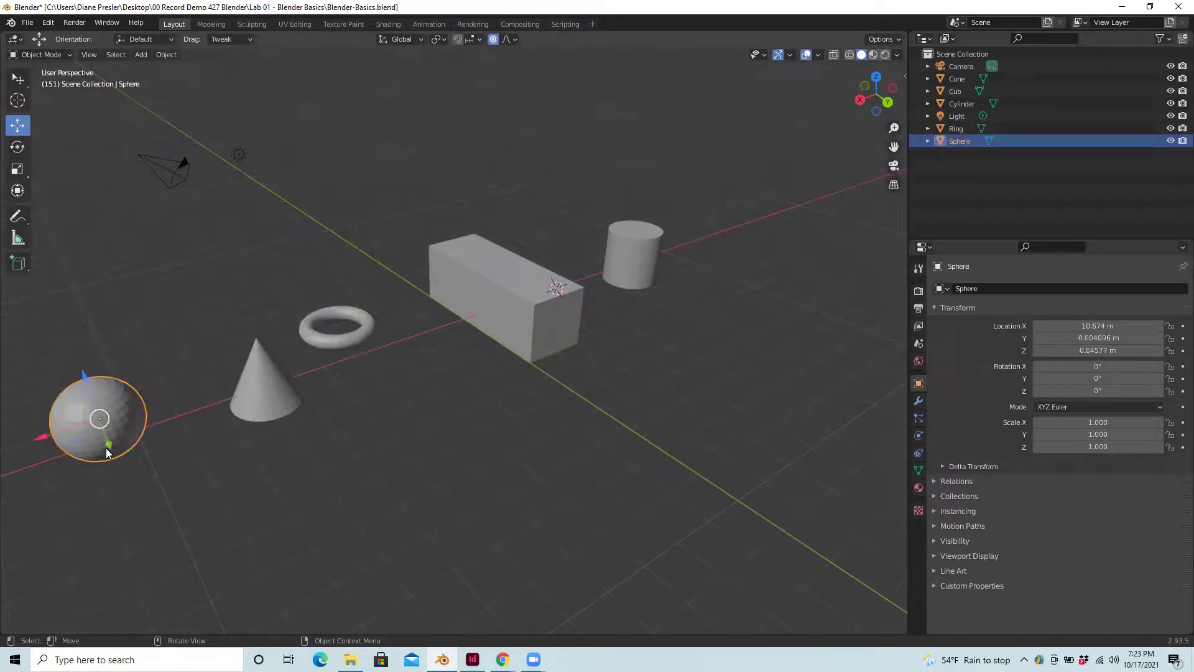
drag(109, 445, 127, 447)
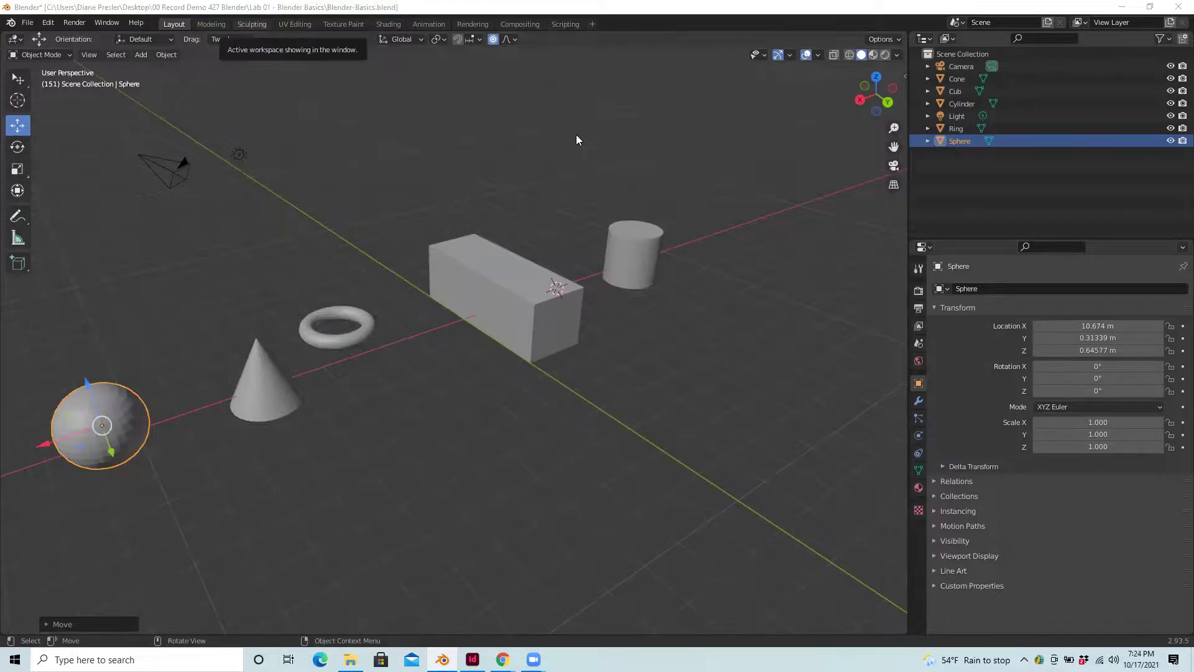
Rotate the Ring to about 134°, 64° and -123° on X, Y and Z.
click(18, 148)
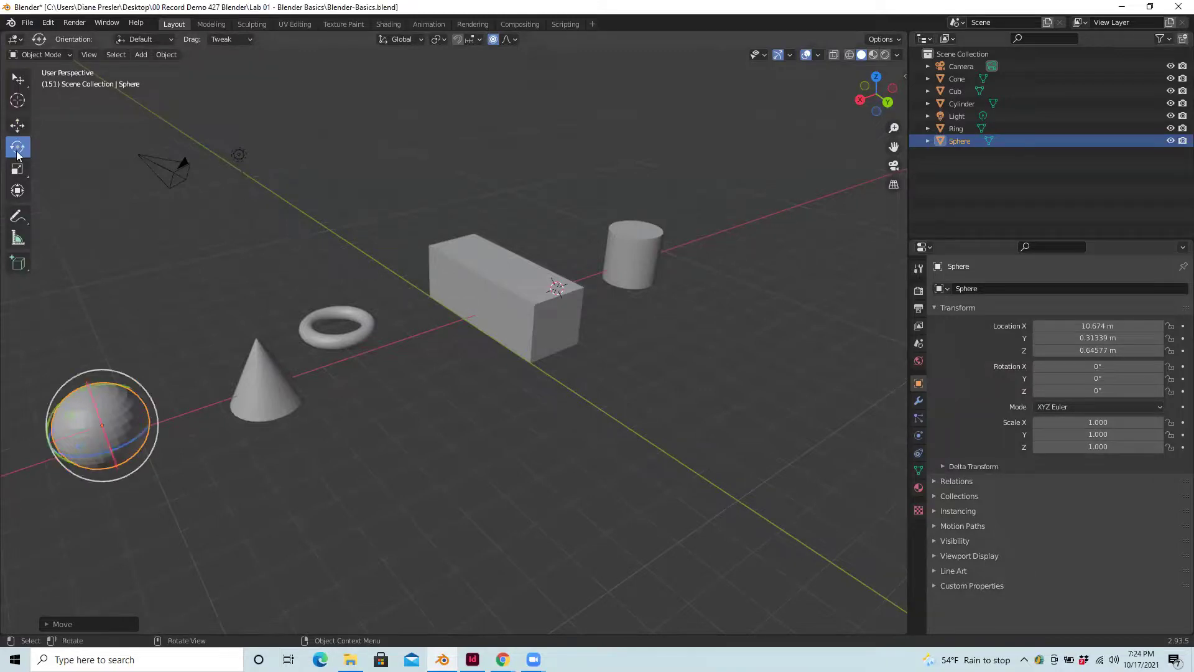
click(353, 335)
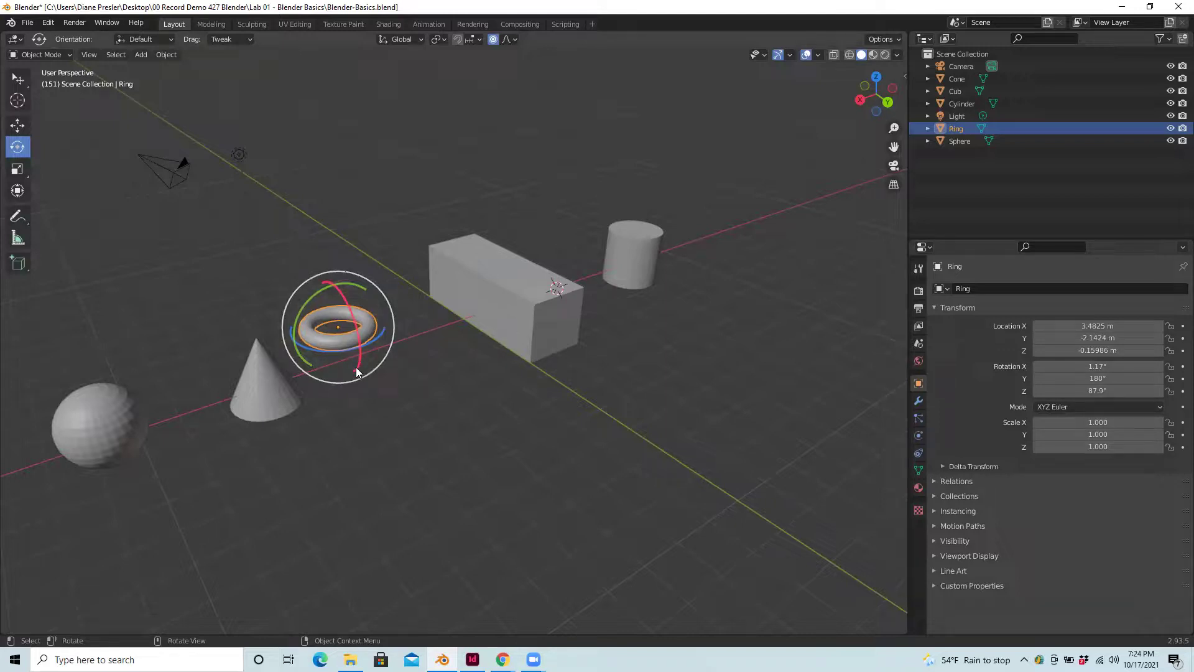
drag(358, 369, 364, 287)
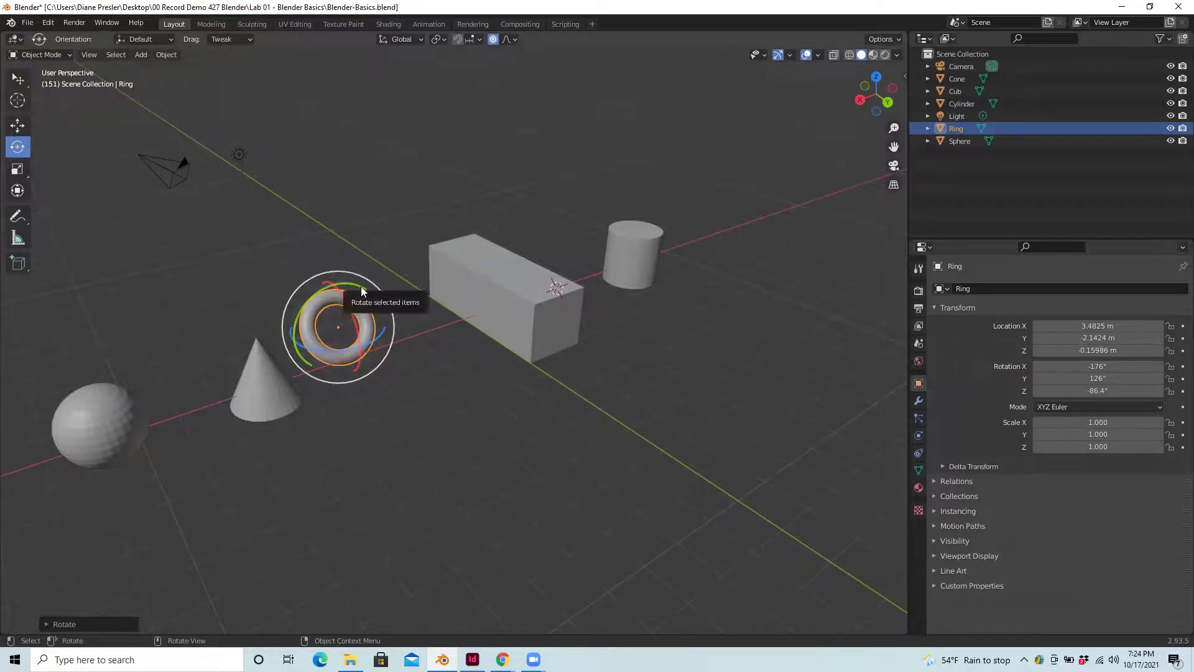
drag(361, 284, 417, 330)
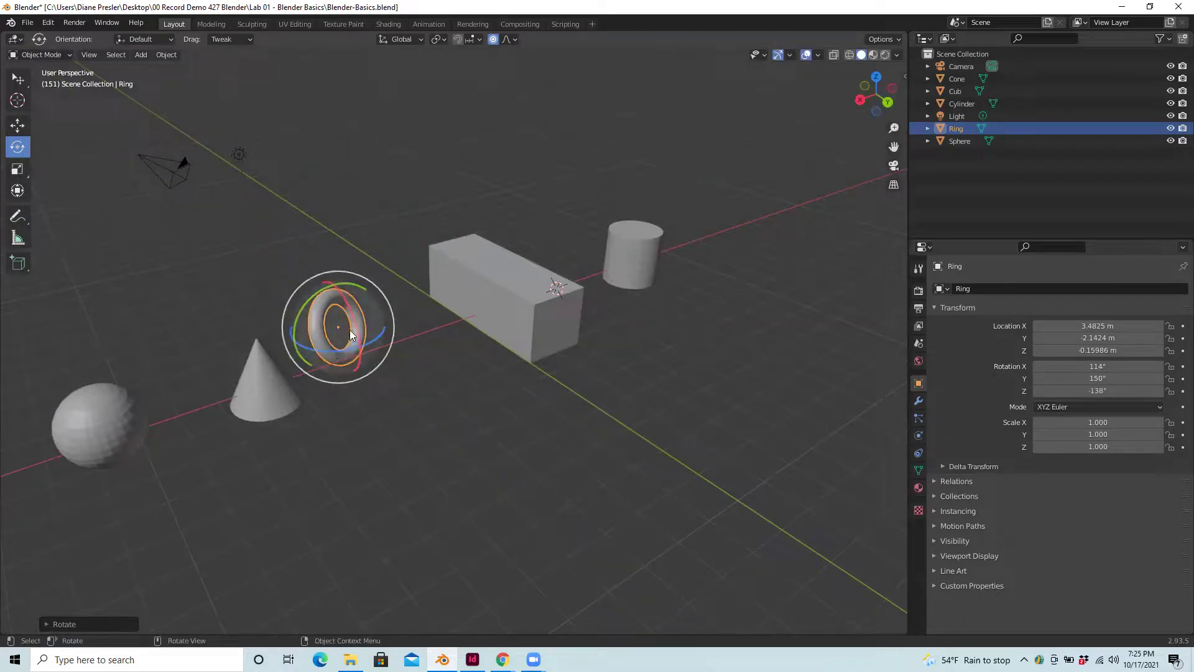
drag(375, 308, 364, 380)
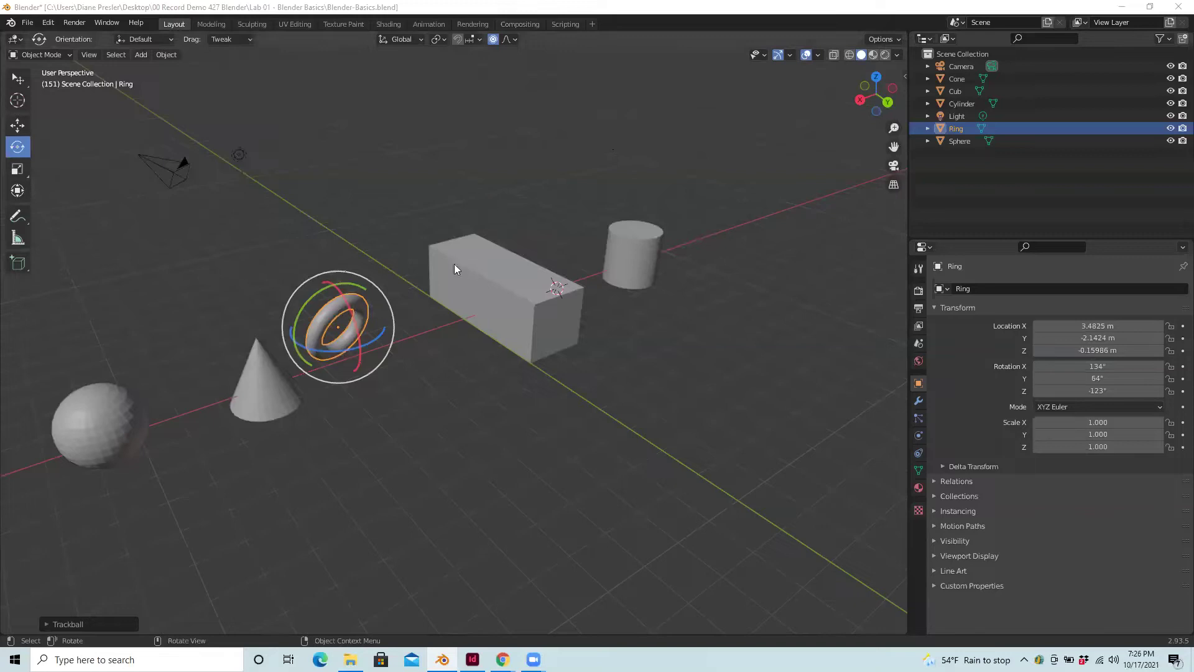
Scale the Cub box down along Y to 2.432, leaving X and Z at 1.000.
click(20, 171)
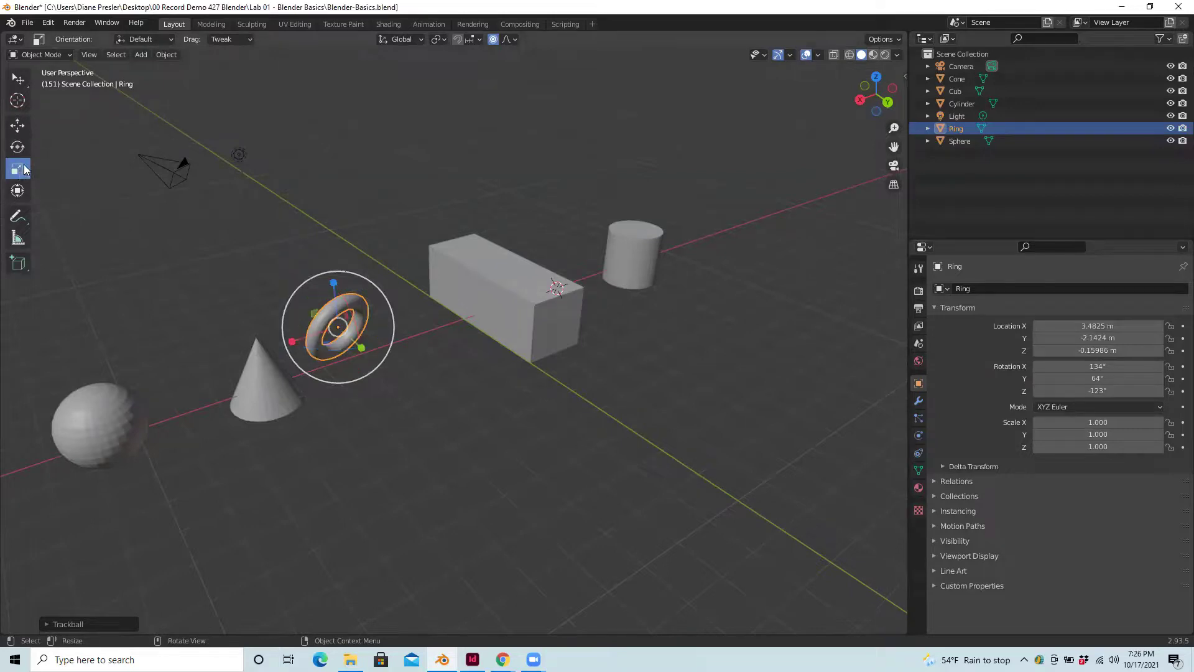
click(490, 264)
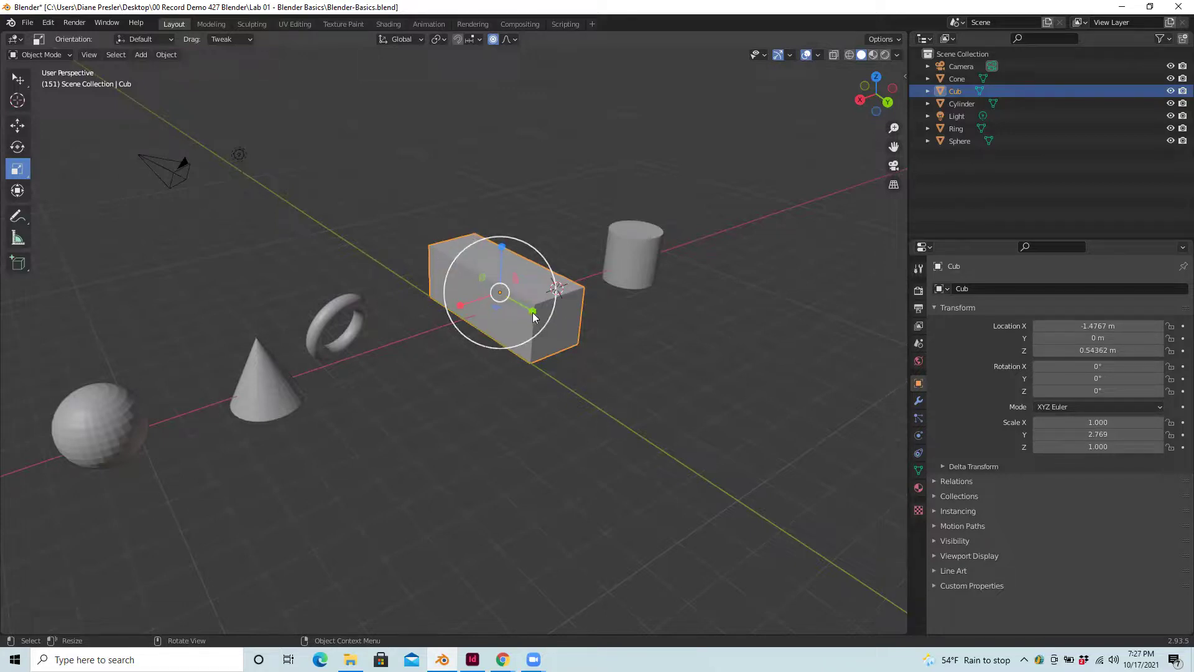
mouse_move(533, 314)
mouse_down()
mouse_move(521, 299)
mouse_move(552, 331)
mouse_move(537, 310)
mouse_up()
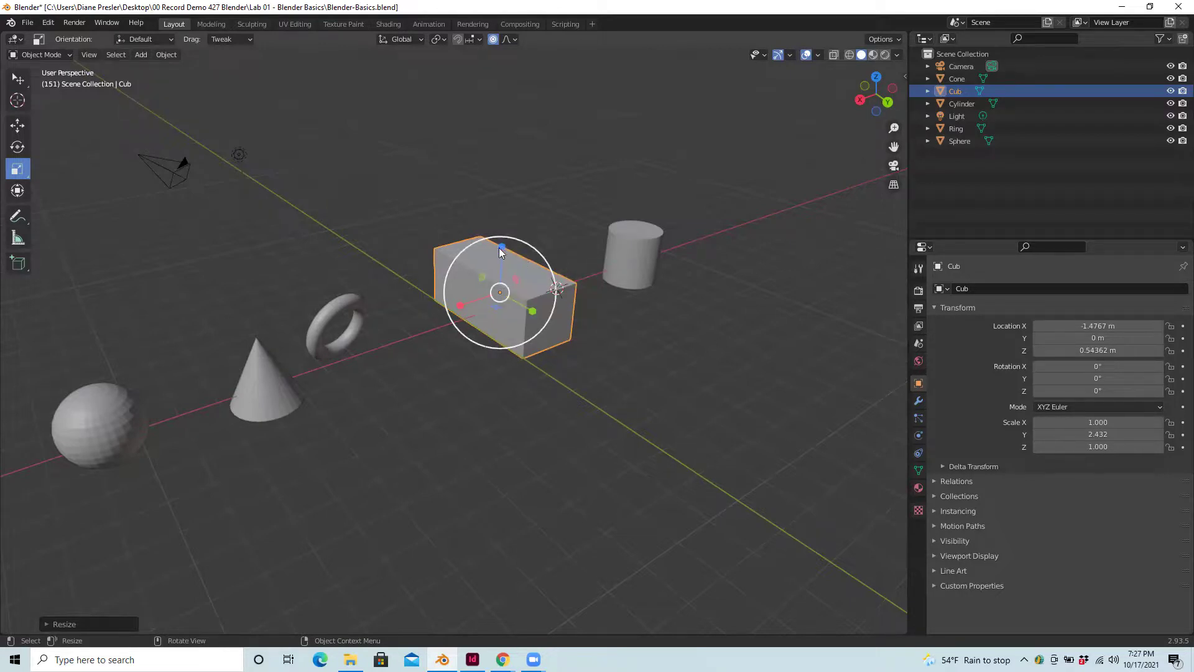
Stretch the Cylinder along Z to a scale of 1.978.
click(635, 256)
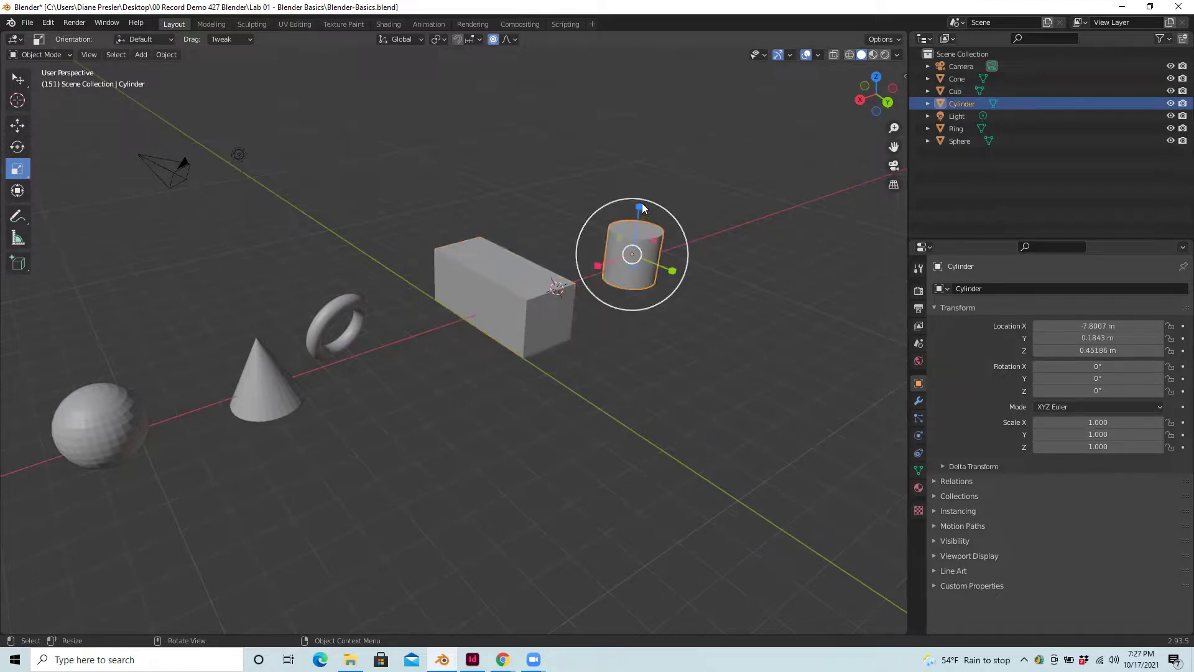
drag(639, 209, 640, 154)
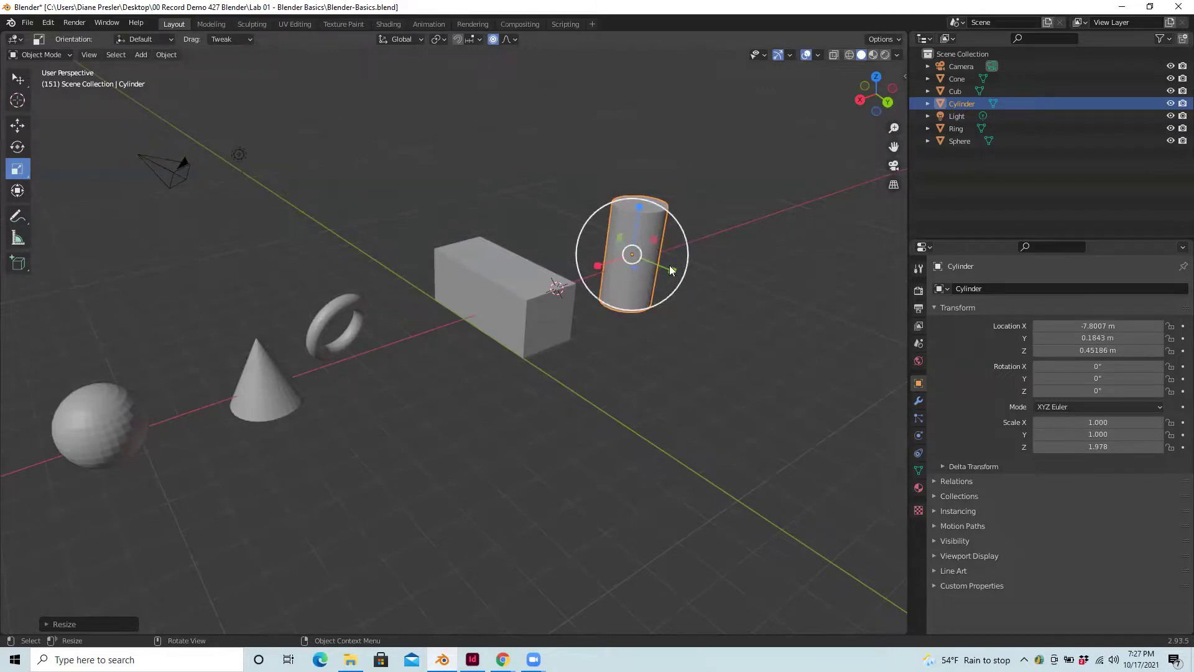
click(512, 275)
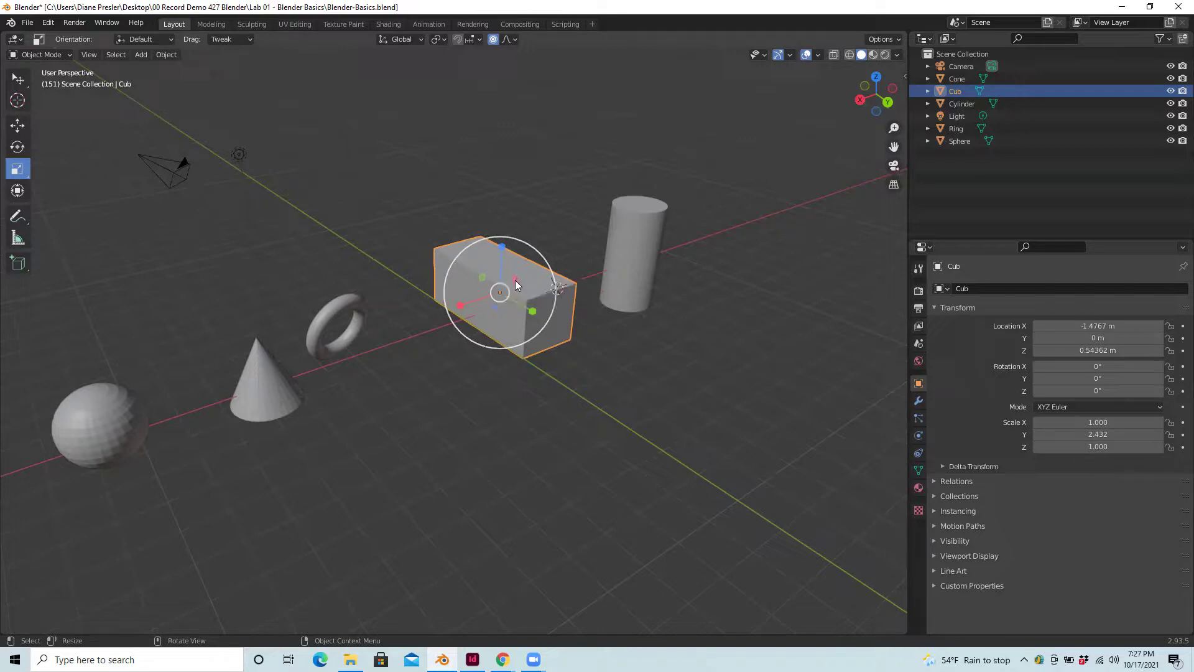
drag(517, 278, 547, 266)
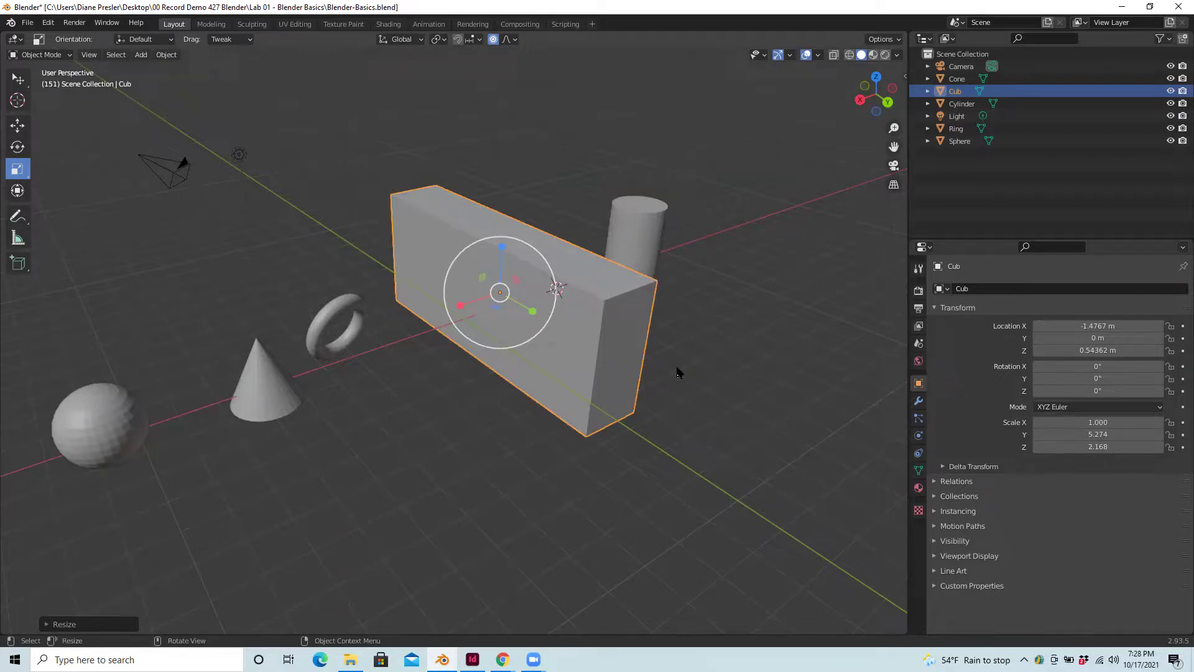
key(ctrl+z)
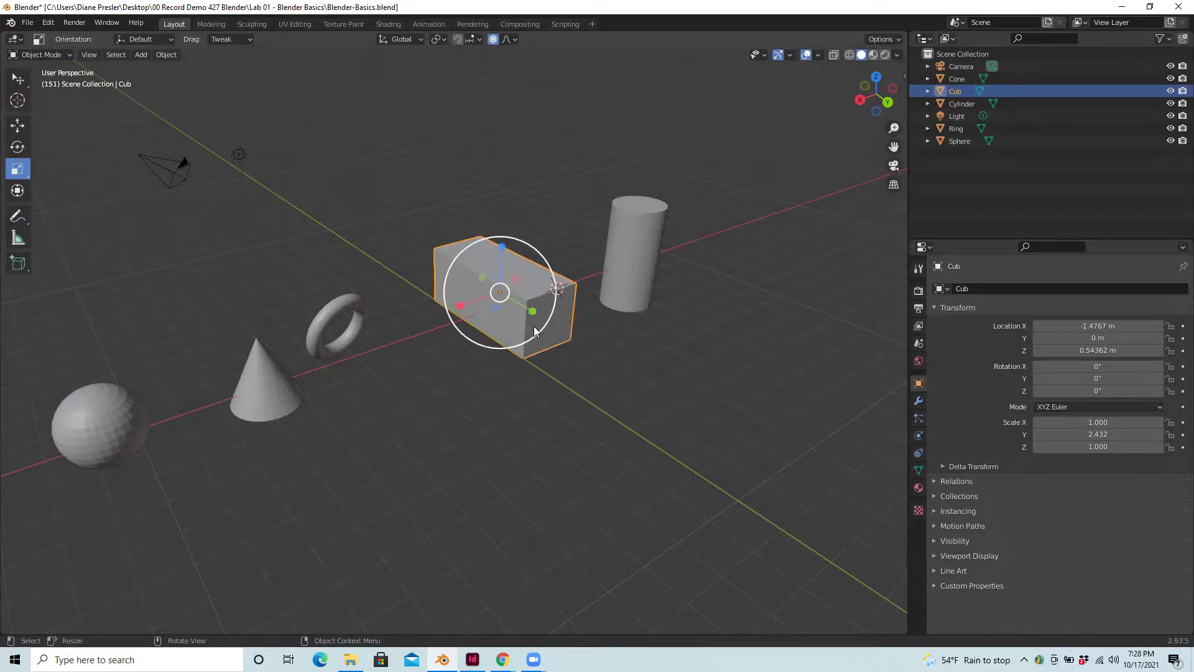
Slide the Cub to X 6.4296 m and the Cylinder to X -14.158 m.
click(22, 128)
click(643, 239)
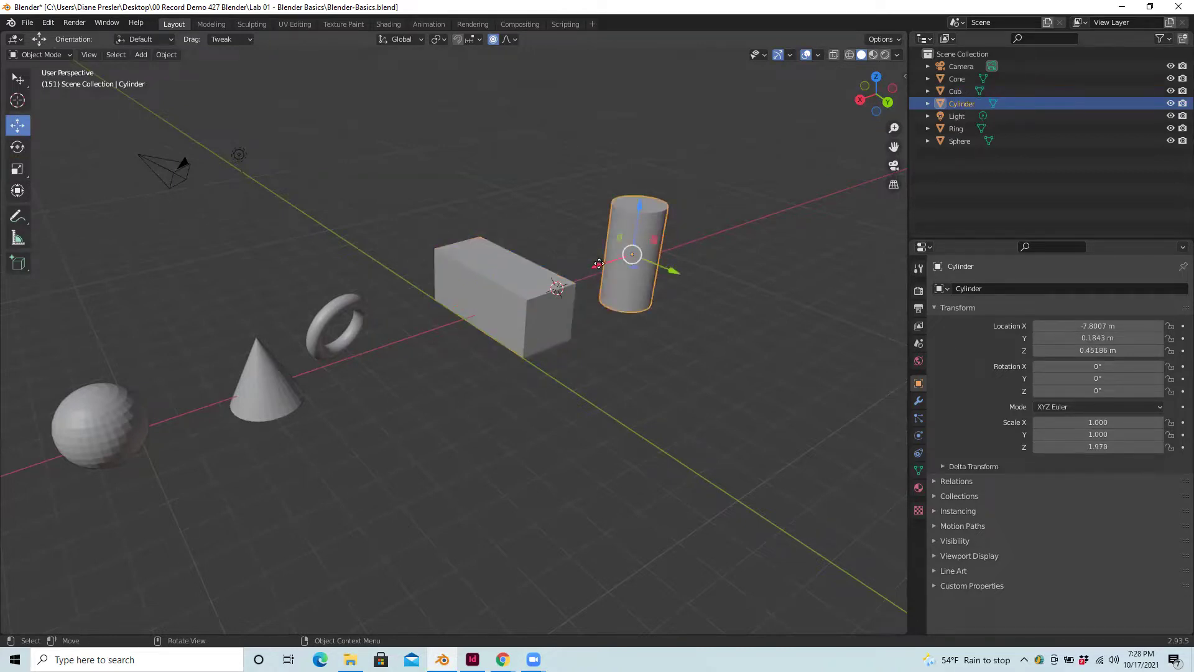
drag(596, 265, 679, 240)
click(515, 271)
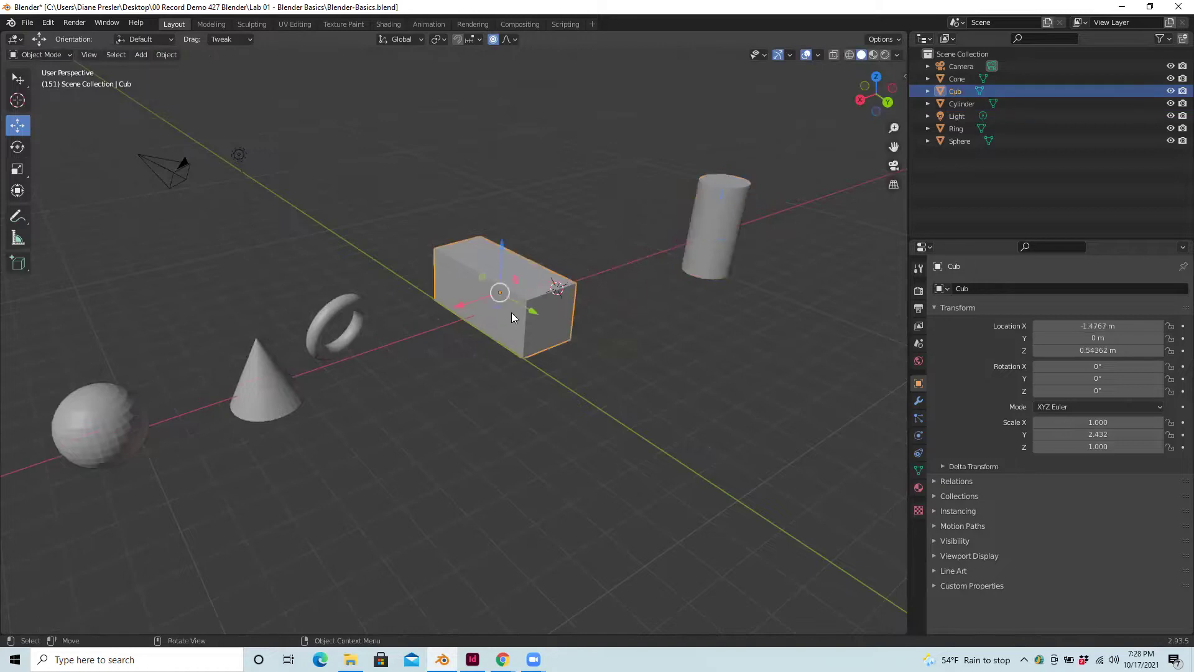
drag(459, 311, 701, 231)
click(718, 245)
click(540, 435)
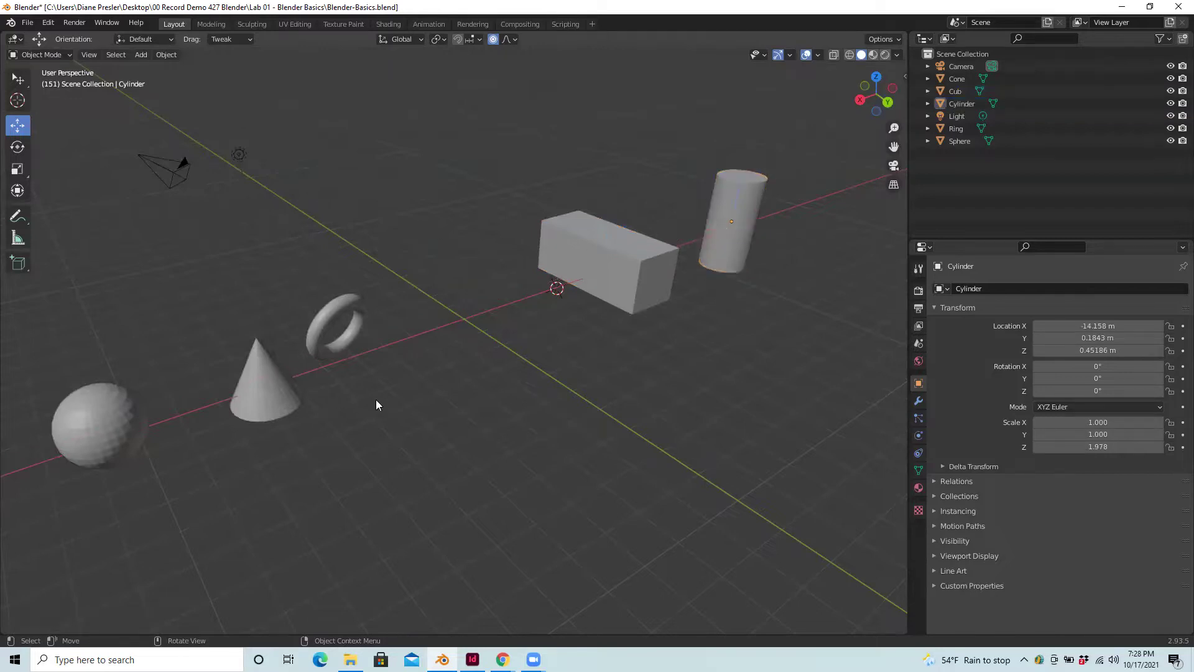
Open the viewport Add menu's Mesh submenu listing Plane through Monkey.
click(140, 56)
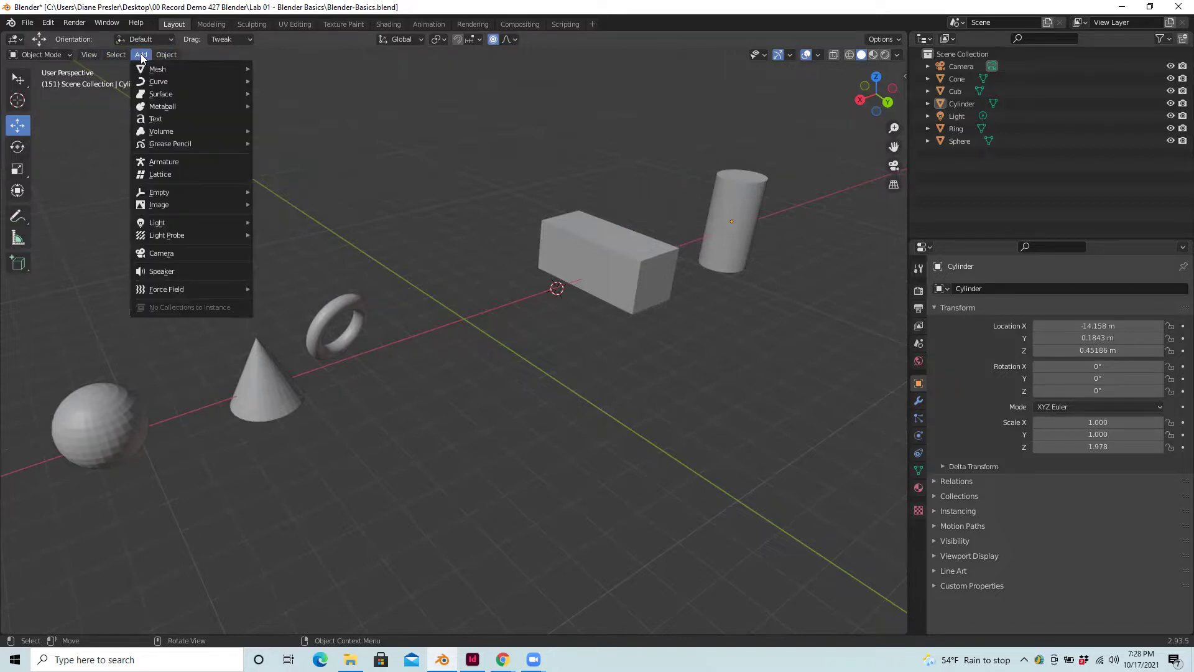
mouse_move(156, 72)
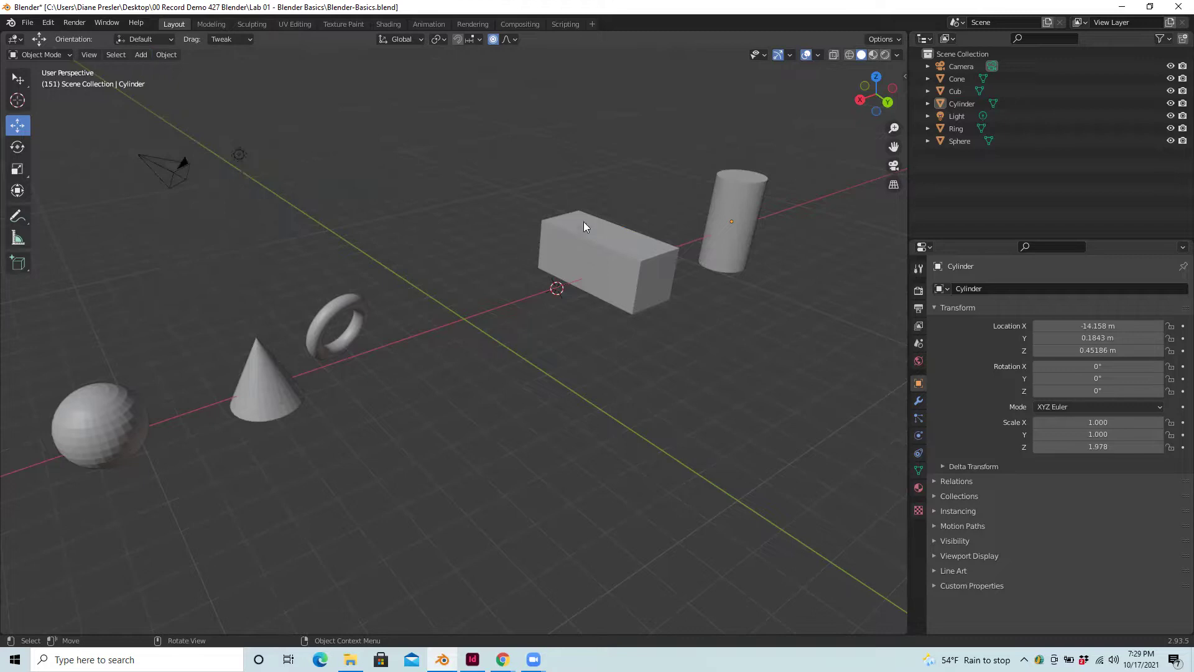
click(141, 55)
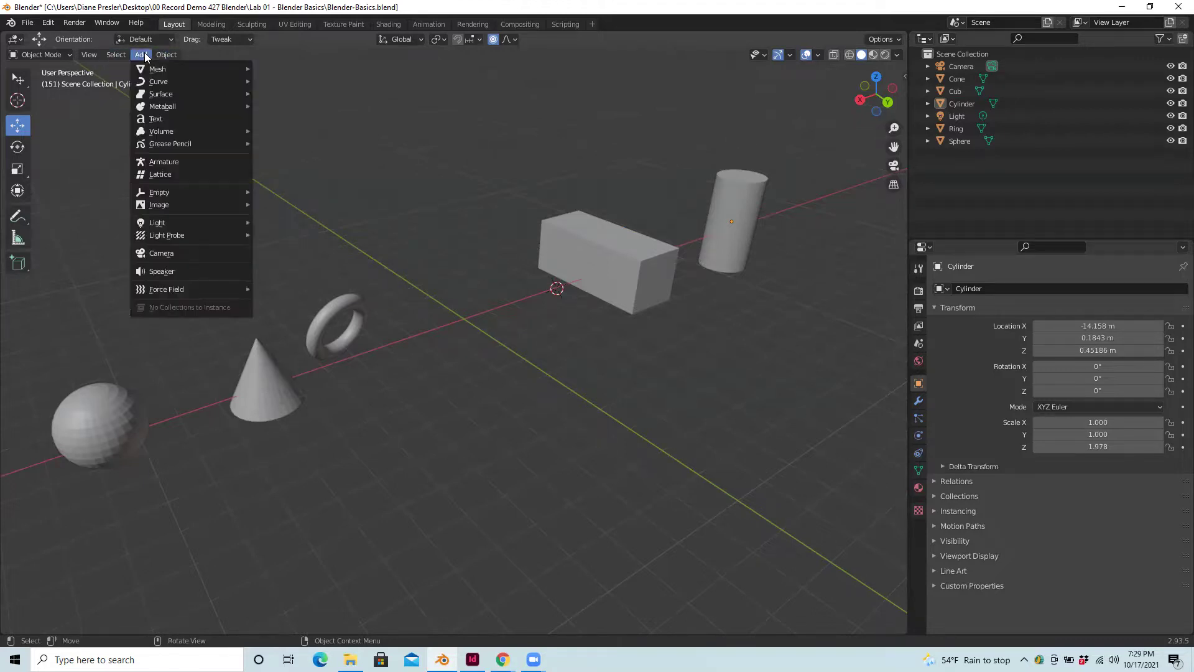
mouse_move(182, 74)
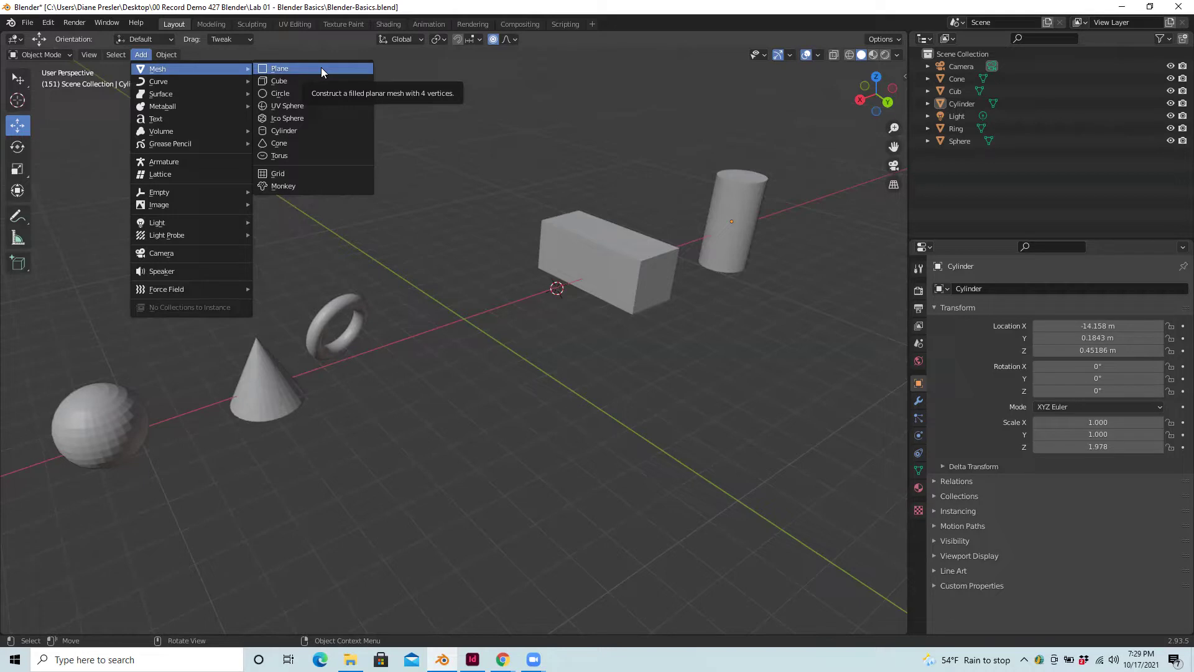
Add a new Cube and move it along X and Y in front of the box.
click(285, 83)
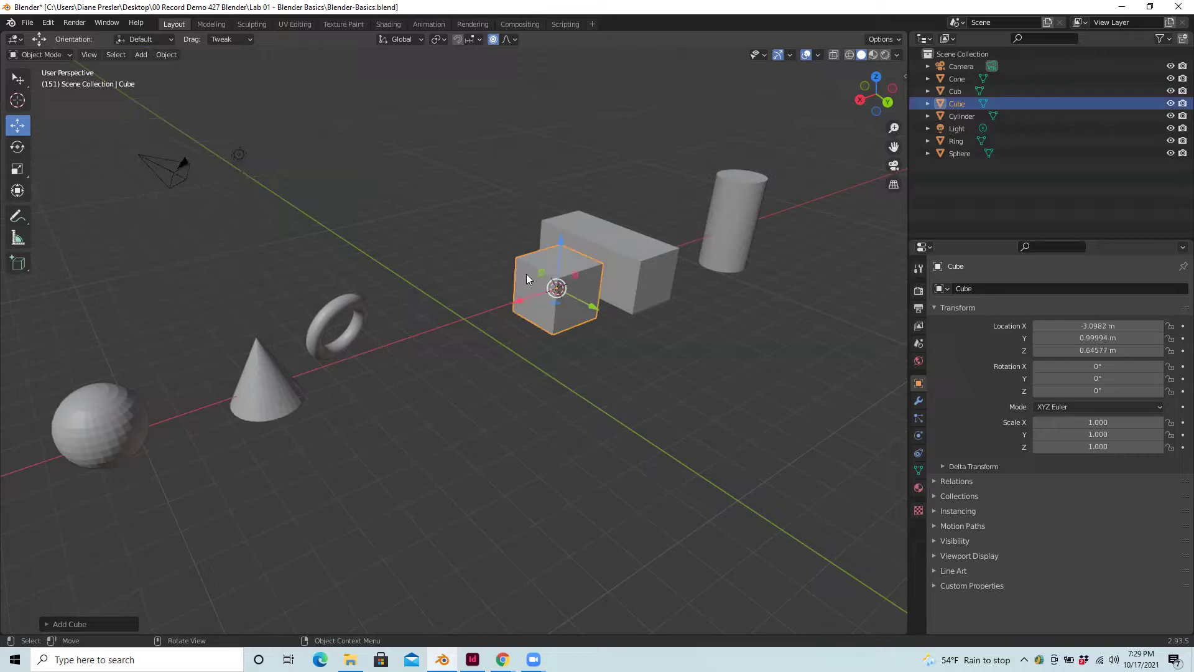
drag(518, 304, 489, 302)
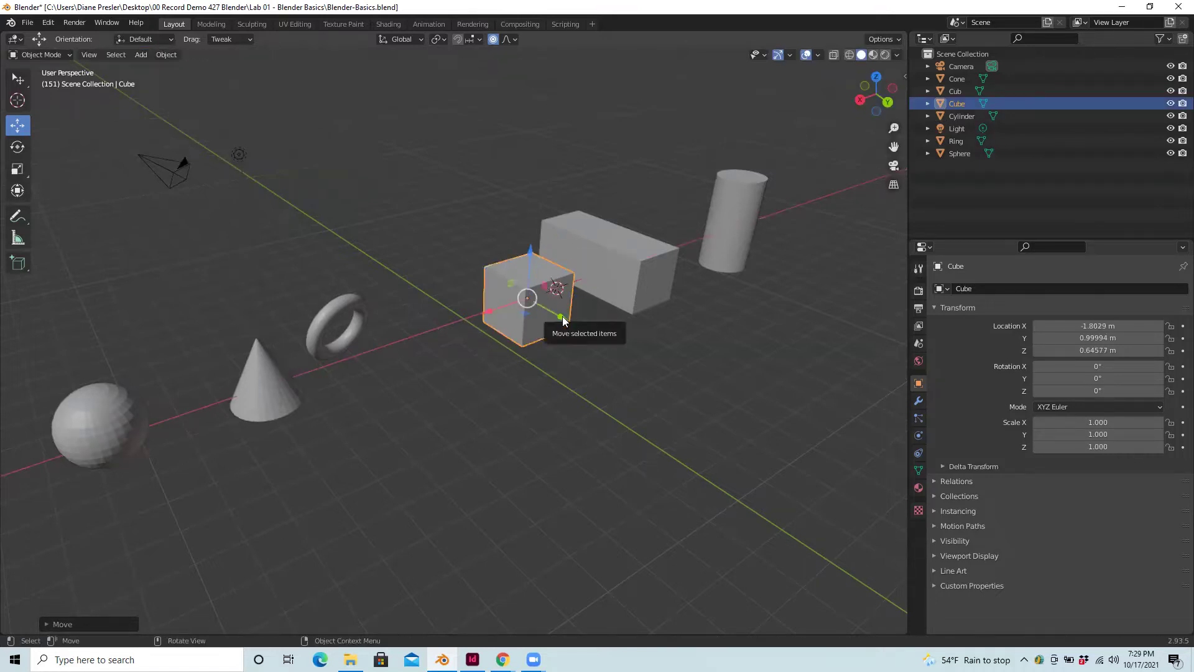
drag(563, 321, 736, 426)
Add a second cone, Cone.001, and slide it along X to 2.8797 m beside the ring.
click(148, 57)
click(140, 55)
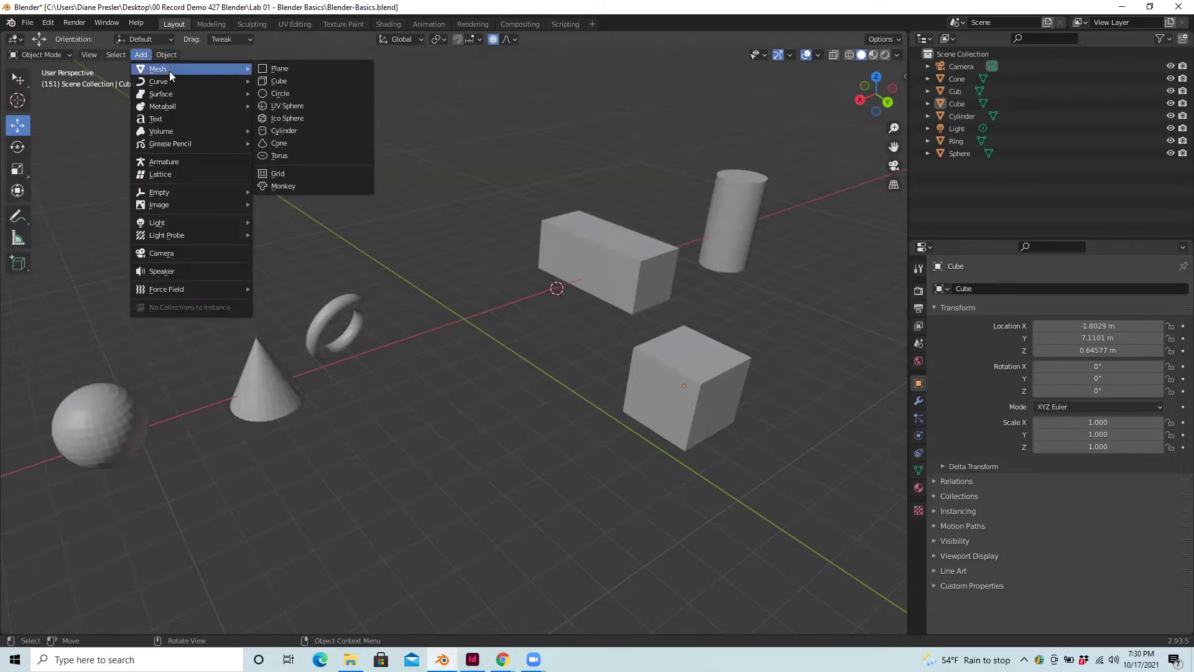
click(307, 144)
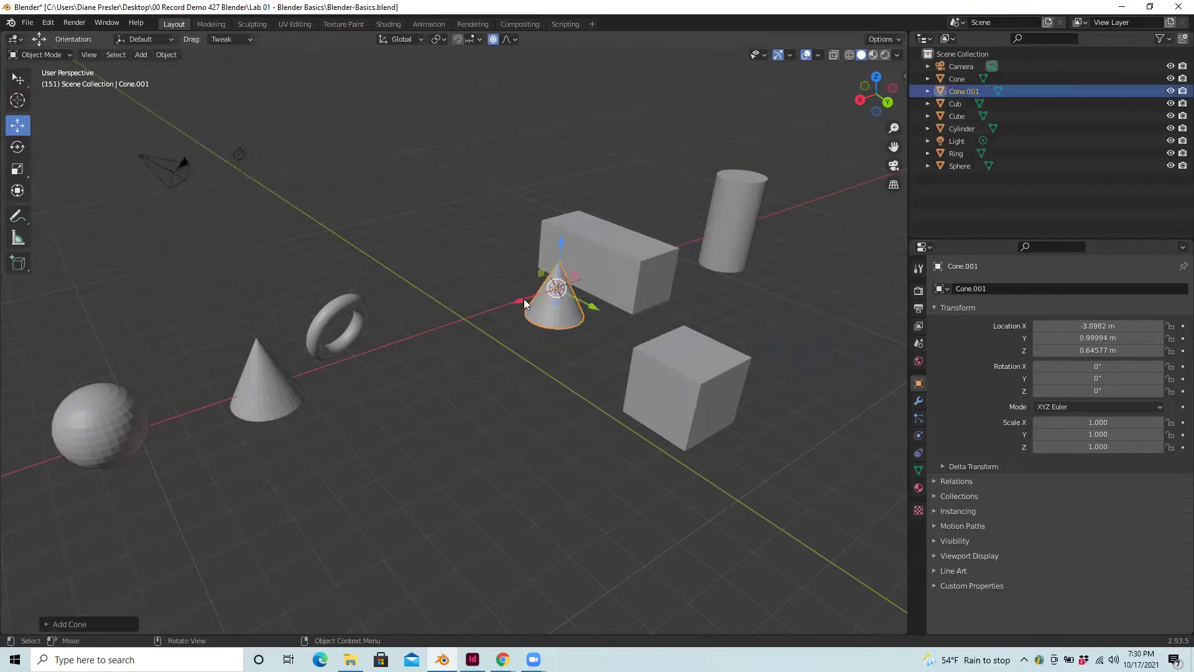
drag(519, 305, 374, 369)
click(488, 230)
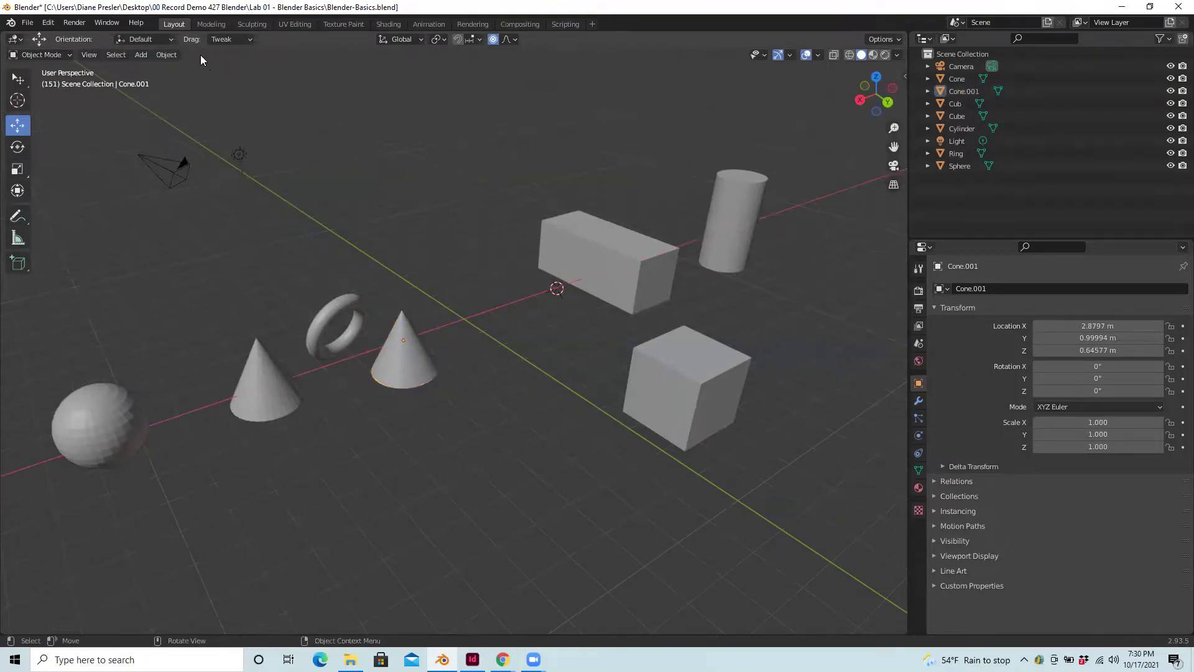
click(140, 54)
mouse_move(176, 67)
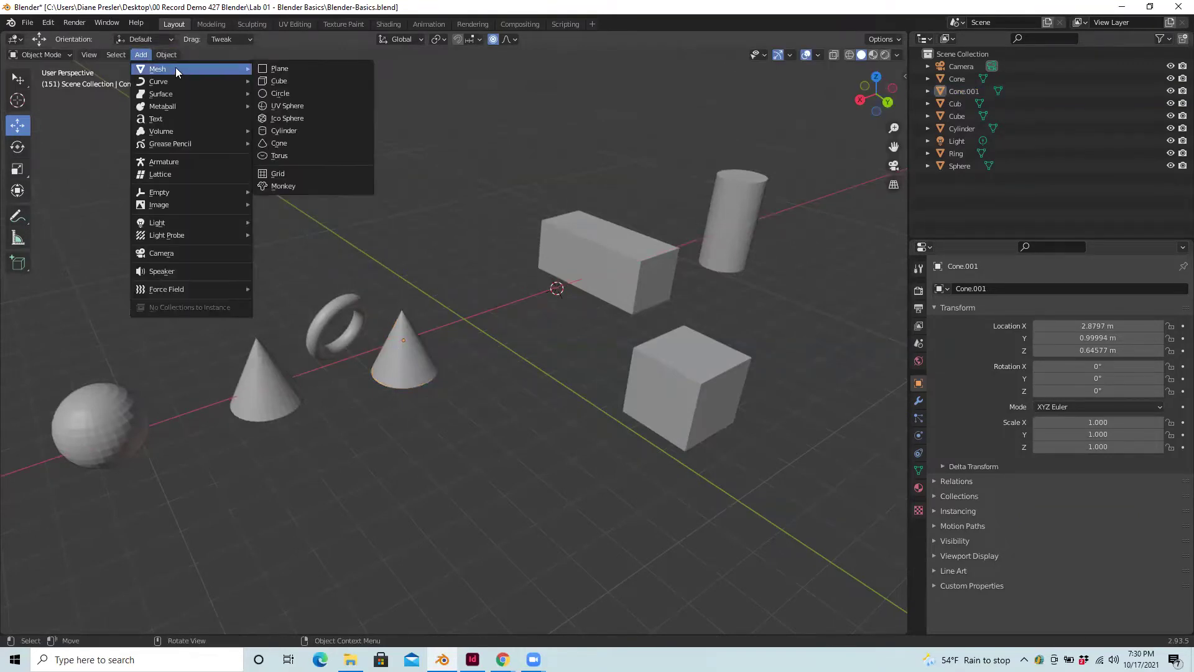
Add a Suzanne monkey head, move it to X -0.53131 m, and rotate it -204° about Z.
click(302, 185)
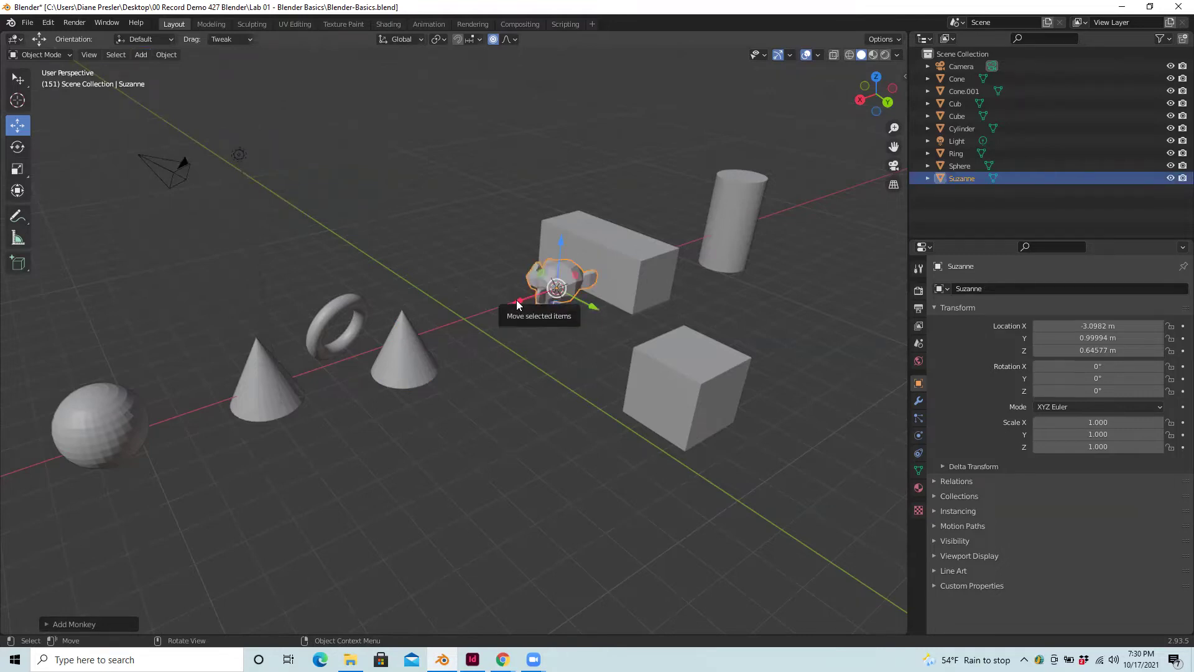
drag(523, 305, 455, 325)
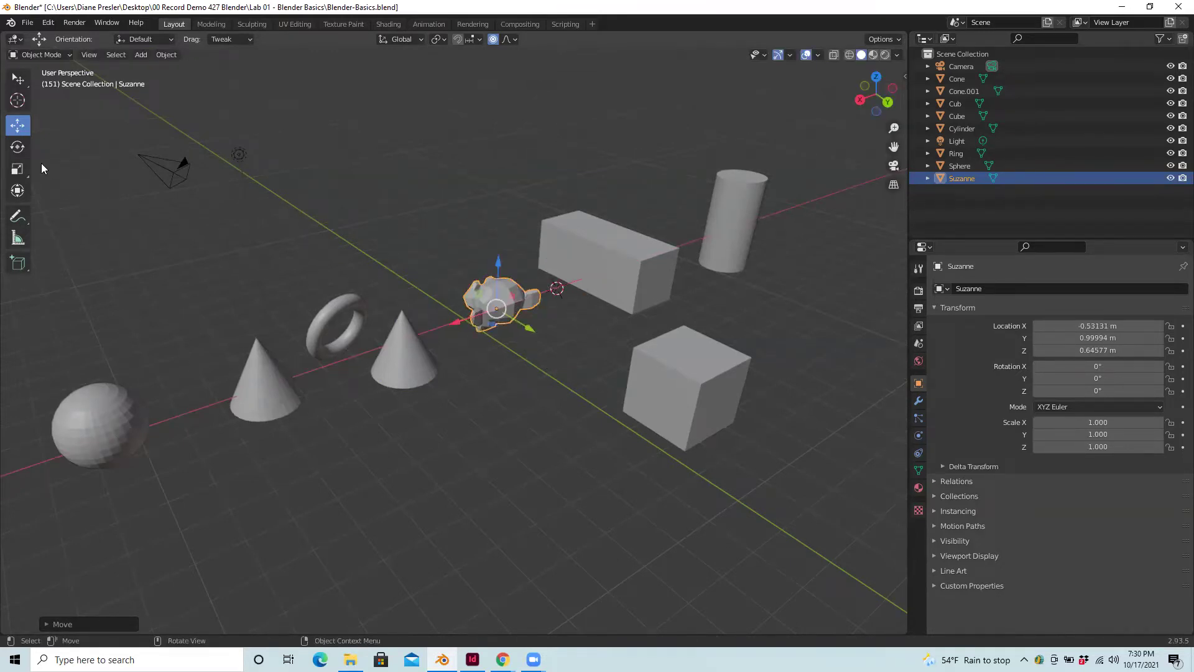
click(18, 148)
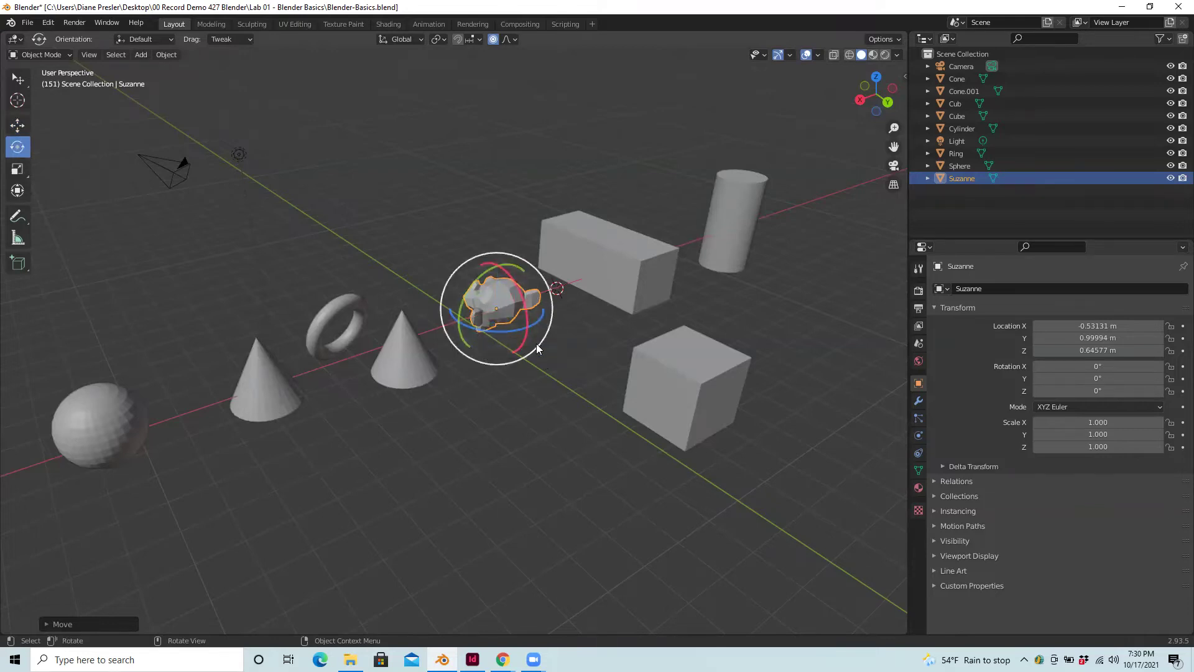
drag(538, 337, 541, 364)
key(alt+r)
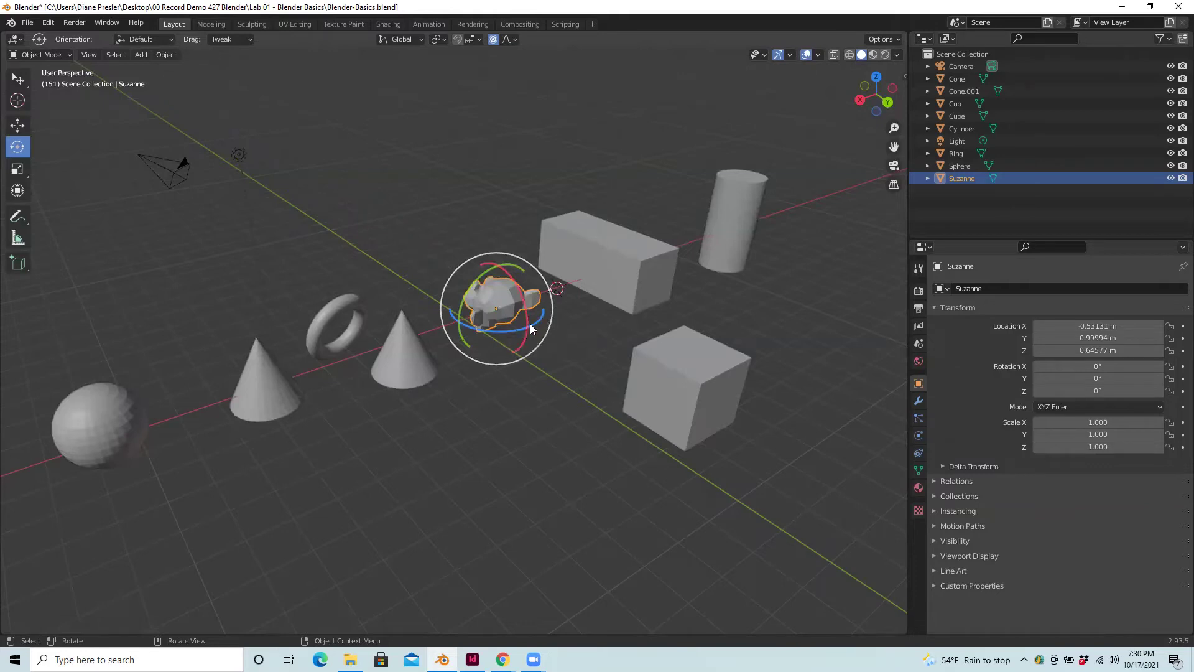
drag(530, 330, 418, 196)
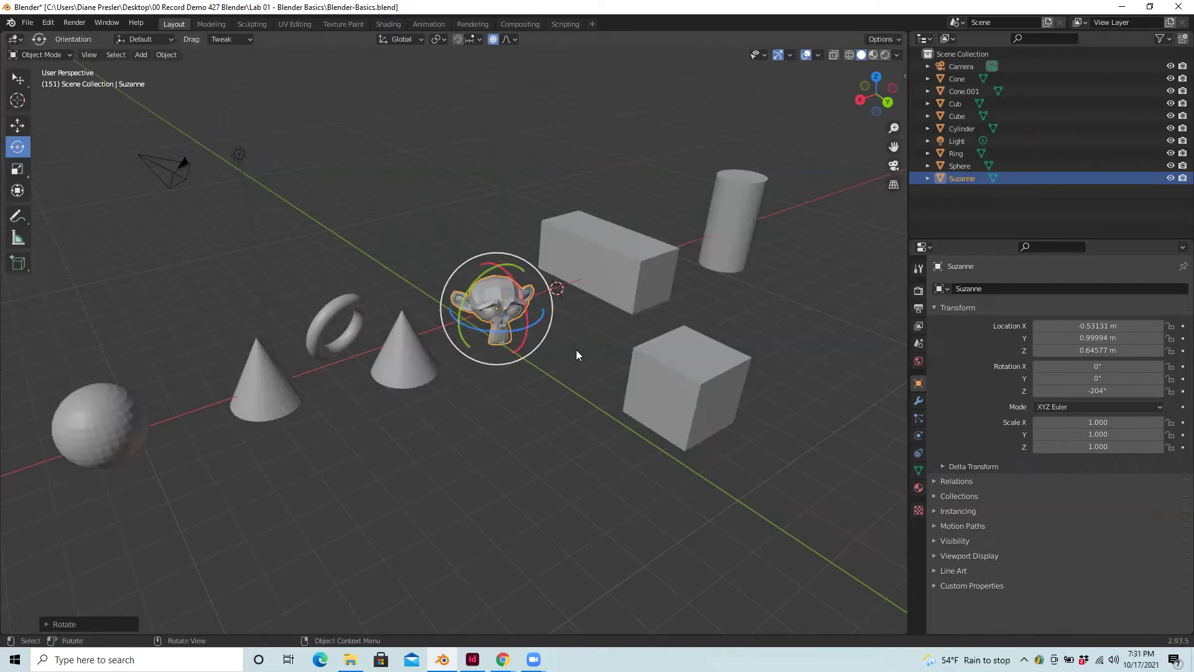
Scale Suzanne evenly to 1.370, then select the second cone, Cone.001, and delete it.
click(18, 169)
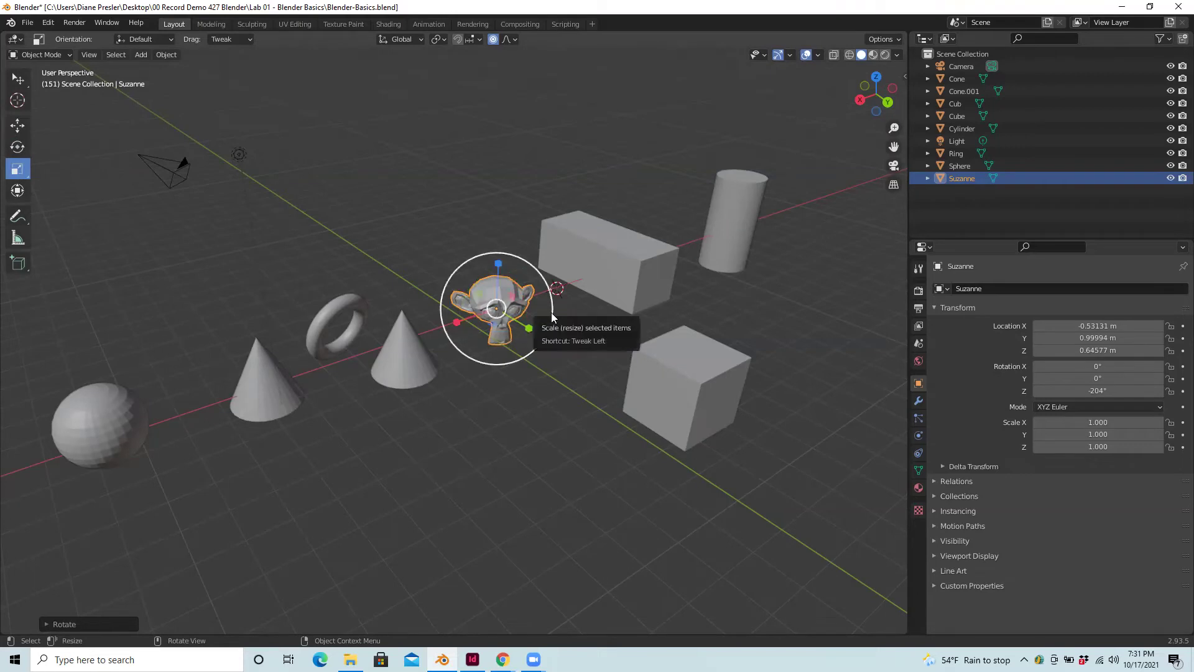
mouse_move(553, 320)
mouse_down()
mouse_move(598, 331)
mouse_move(557, 319)
mouse_move(604, 339)
mouse_move(578, 326)
mouse_move(618, 360)
mouse_move(587, 326)
mouse_move(718, 423)
mouse_move(571, 319)
mouse_move(596, 314)
mouse_move(574, 313)
mouse_up()
click(488, 190)
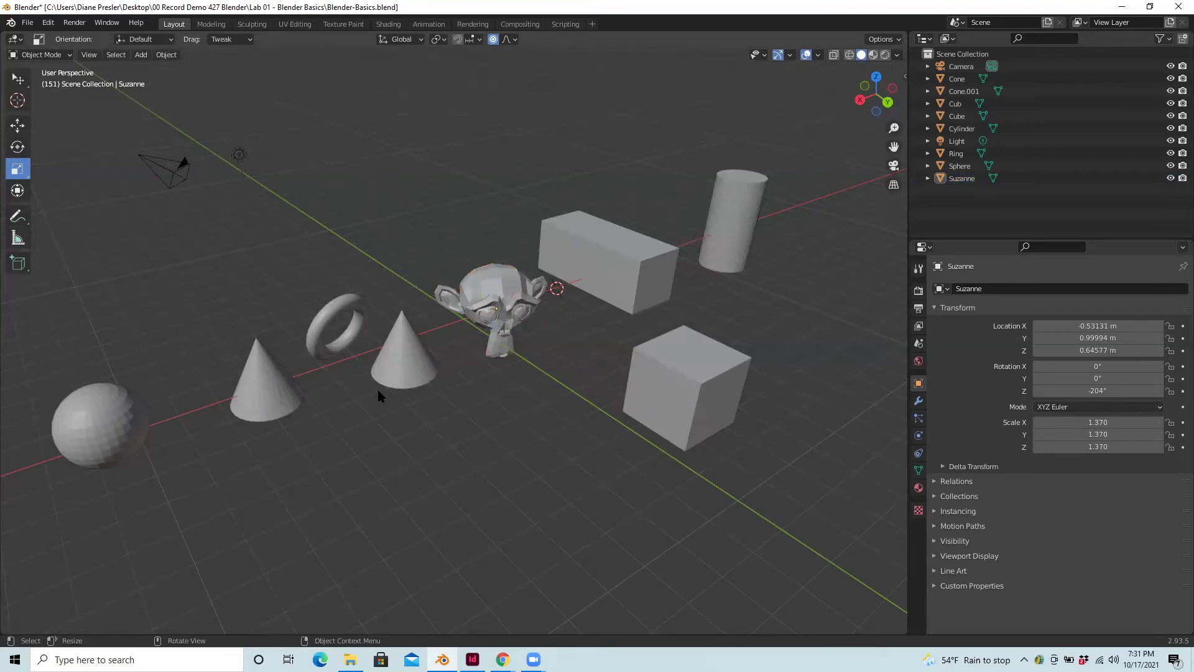
click(406, 363)
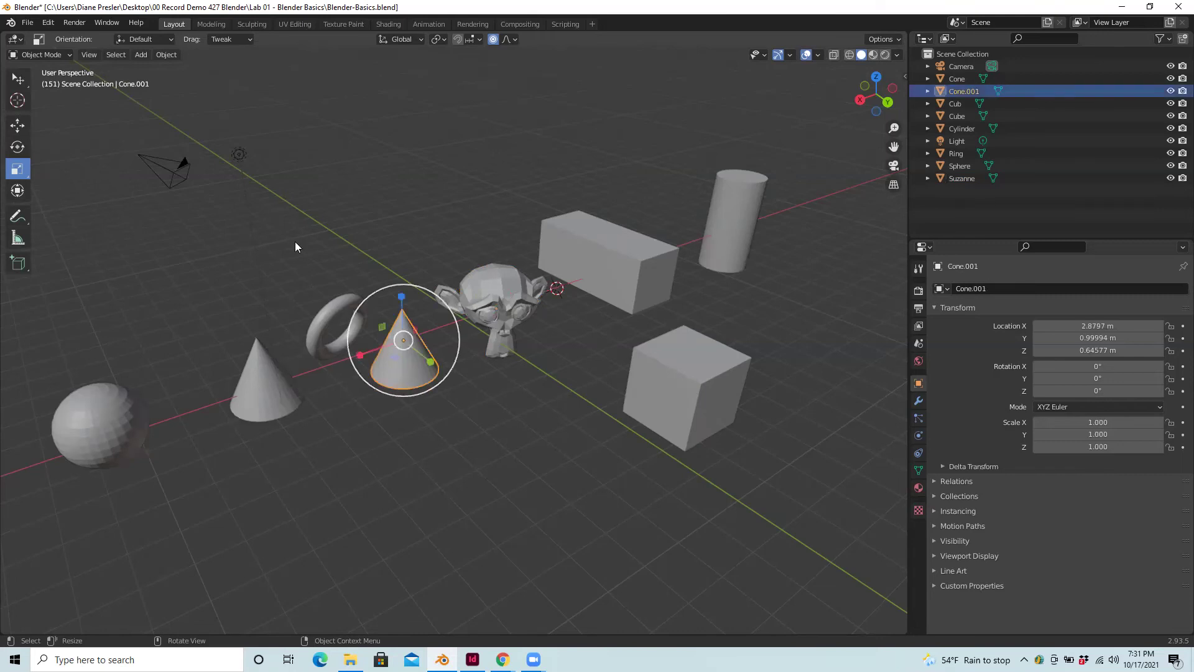
key(Delete)
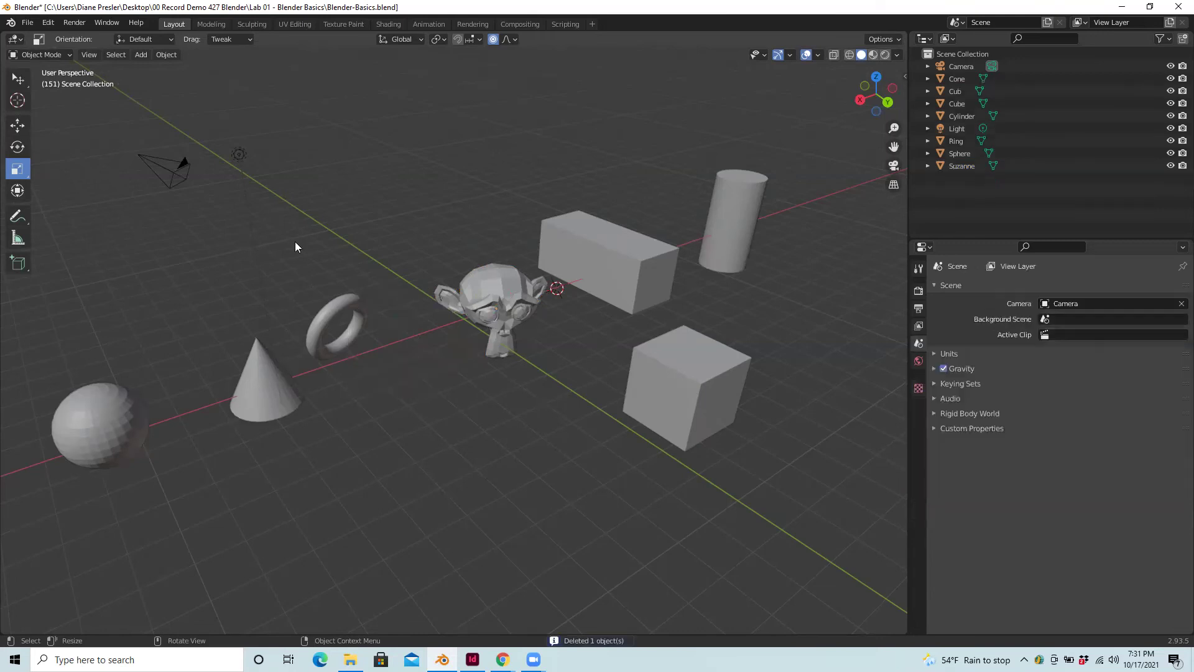